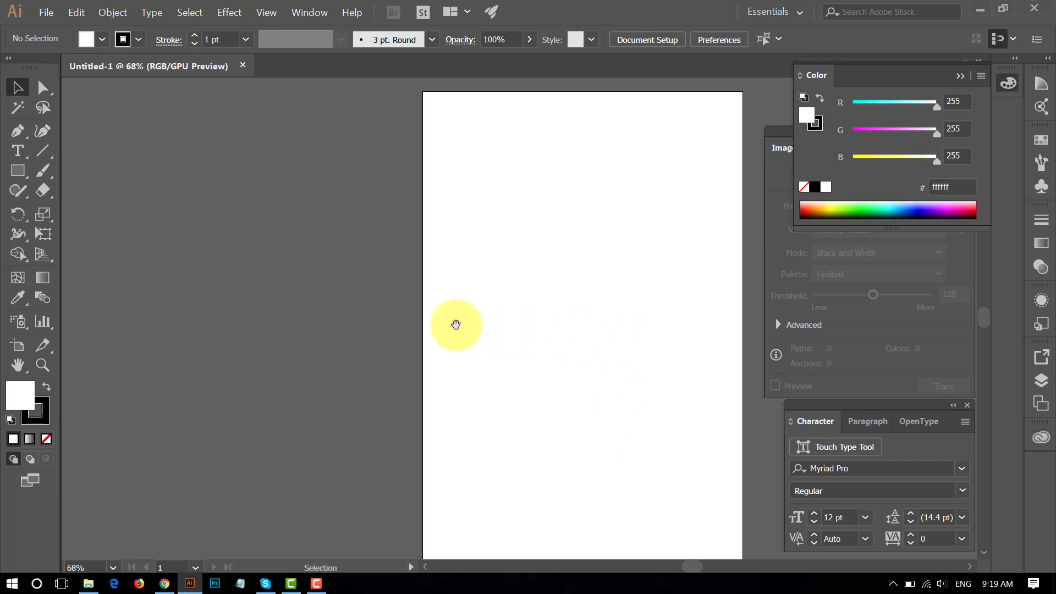
Step: Open illustrator shape image.jpg from the 3. class-3 folder as its own document
click(46, 14)
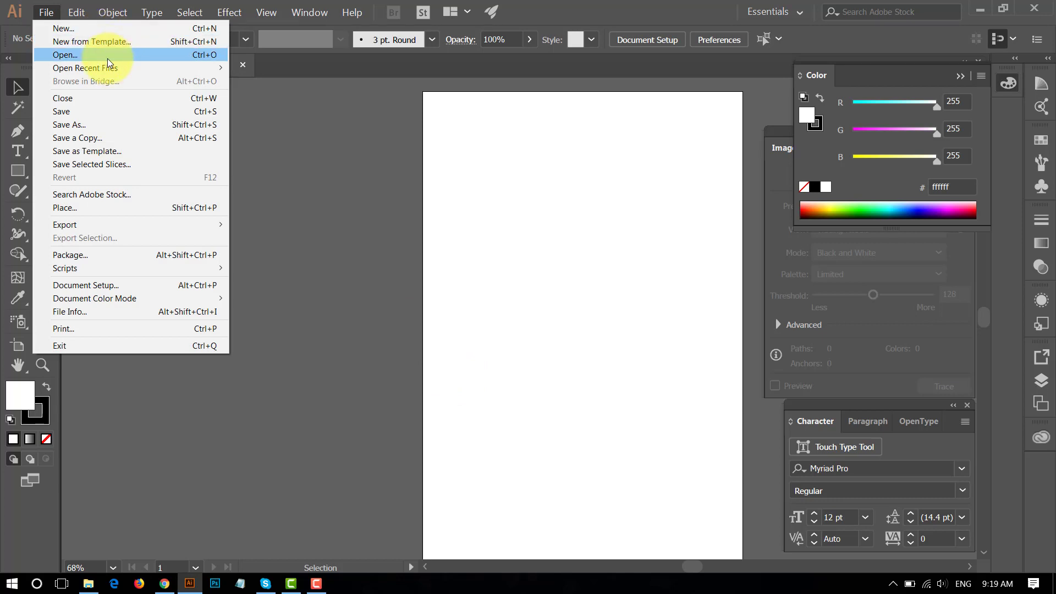
click(107, 56)
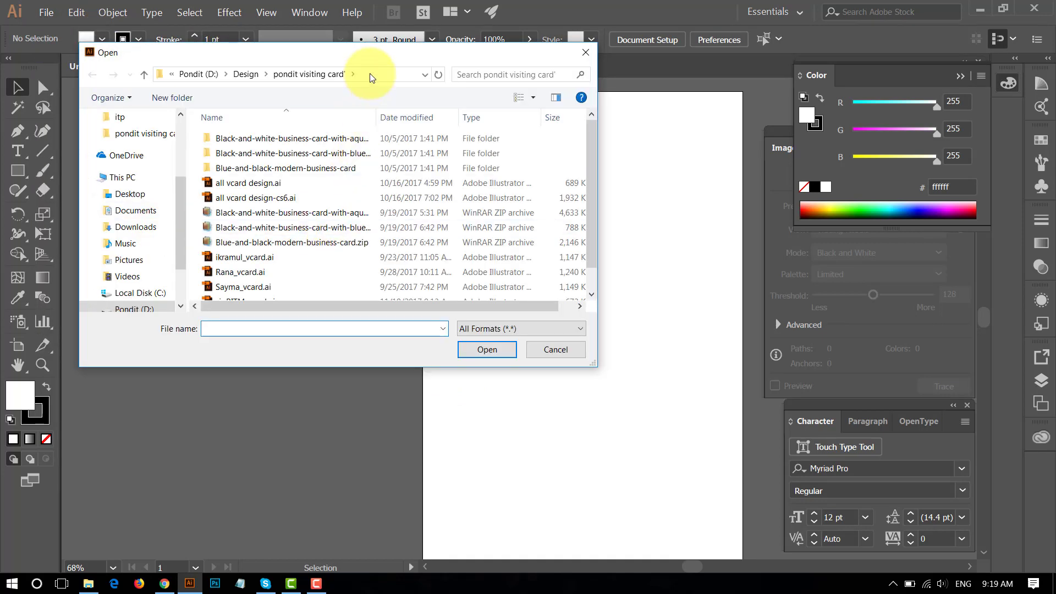
click(371, 75)
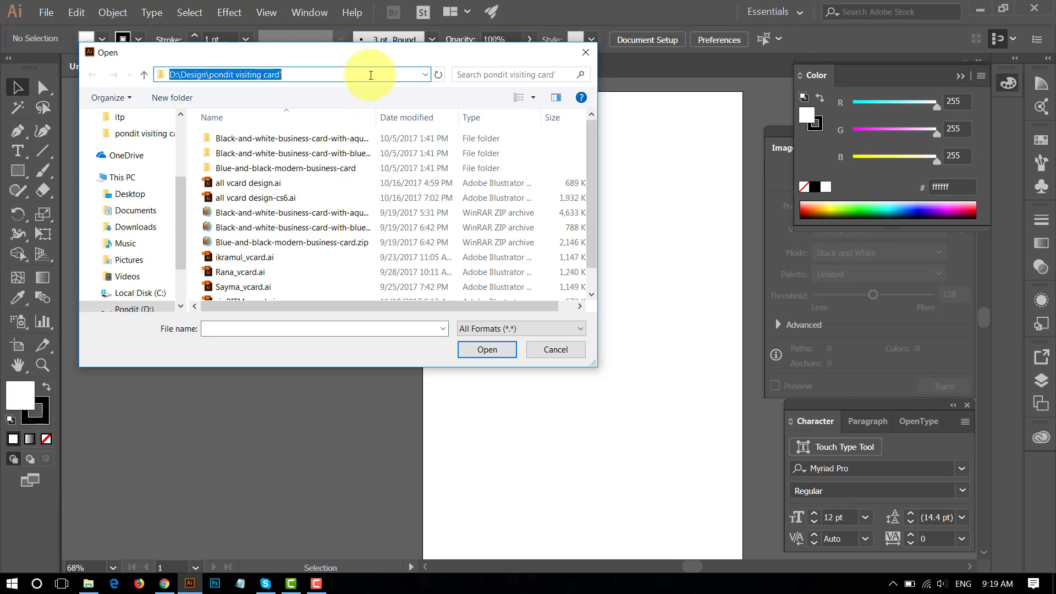
text(D:\Training\GD class\Class-42\3. class-3)
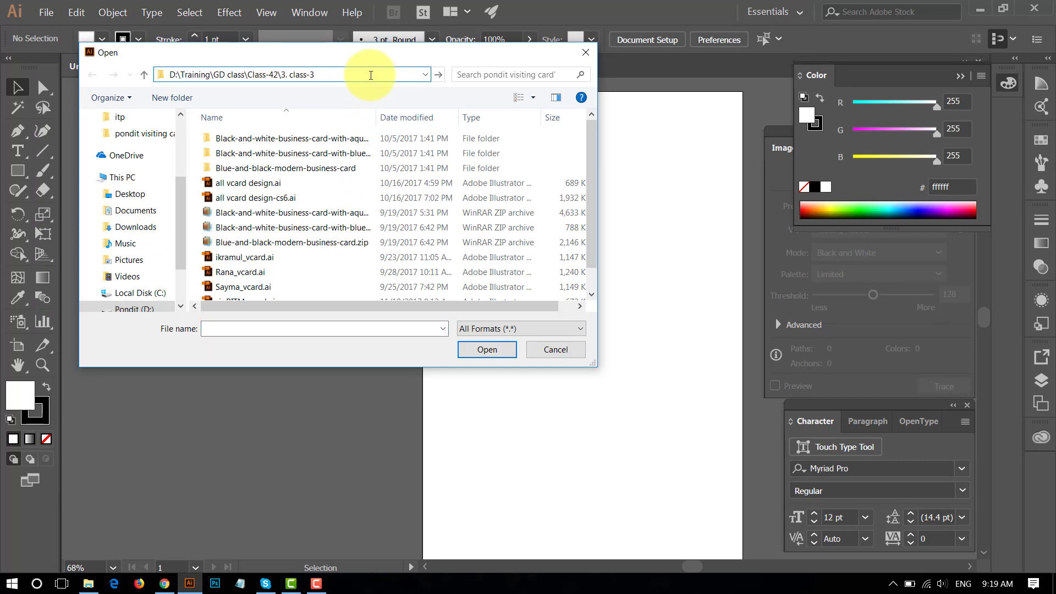
key(Return)
click(330, 159)
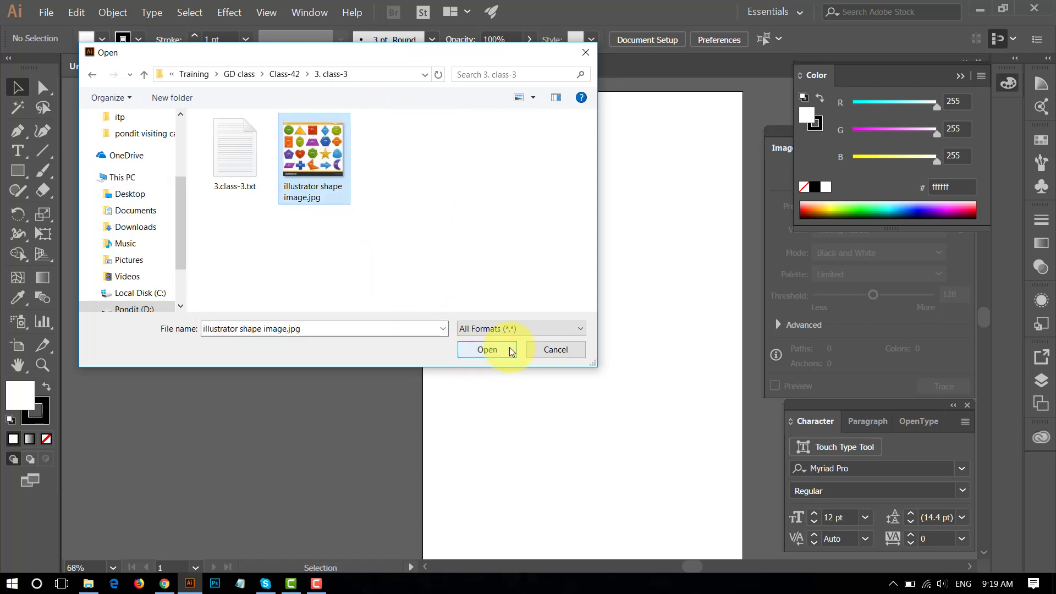
click(487, 350)
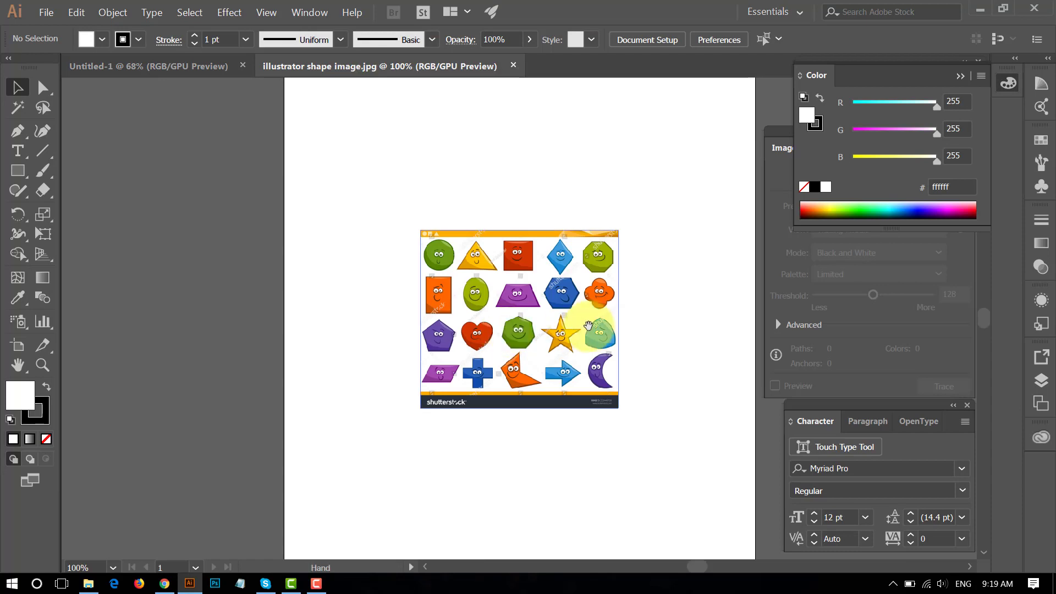
Step: Move the shapes image to the artboard's top-left and scale it up to span most of the width
drag(506, 332, 443, 464)
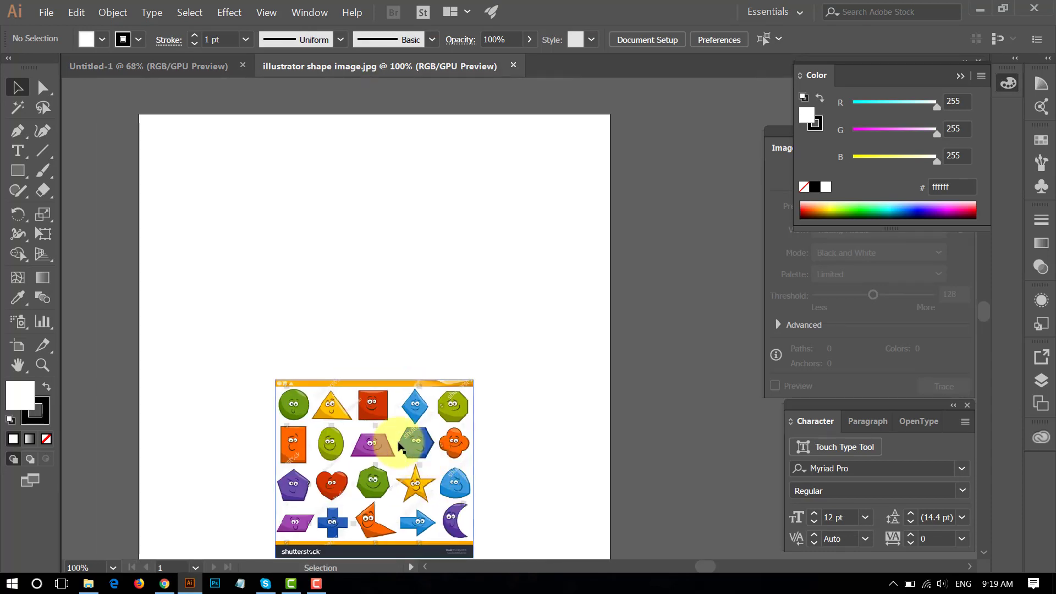
click(374, 412)
drag(374, 412, 270, 170)
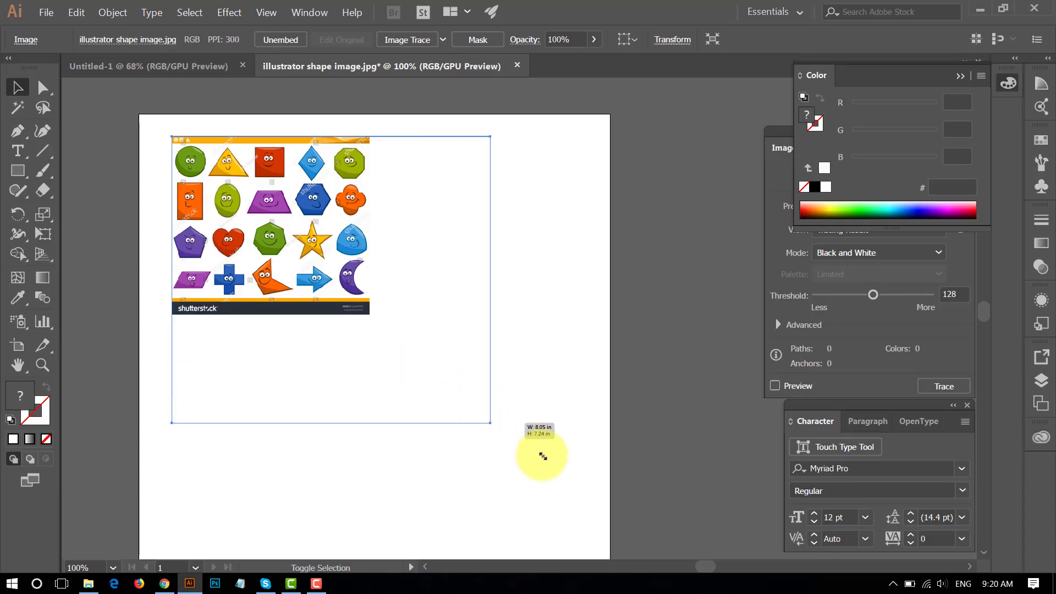
drag(543, 454, 583, 504)
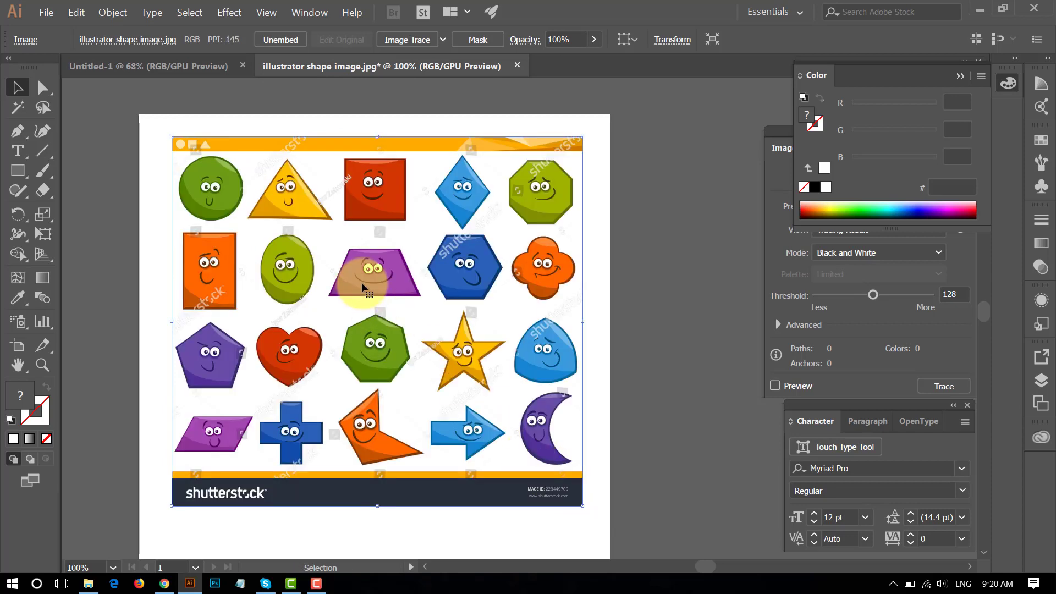
drag(360, 281, 345, 273)
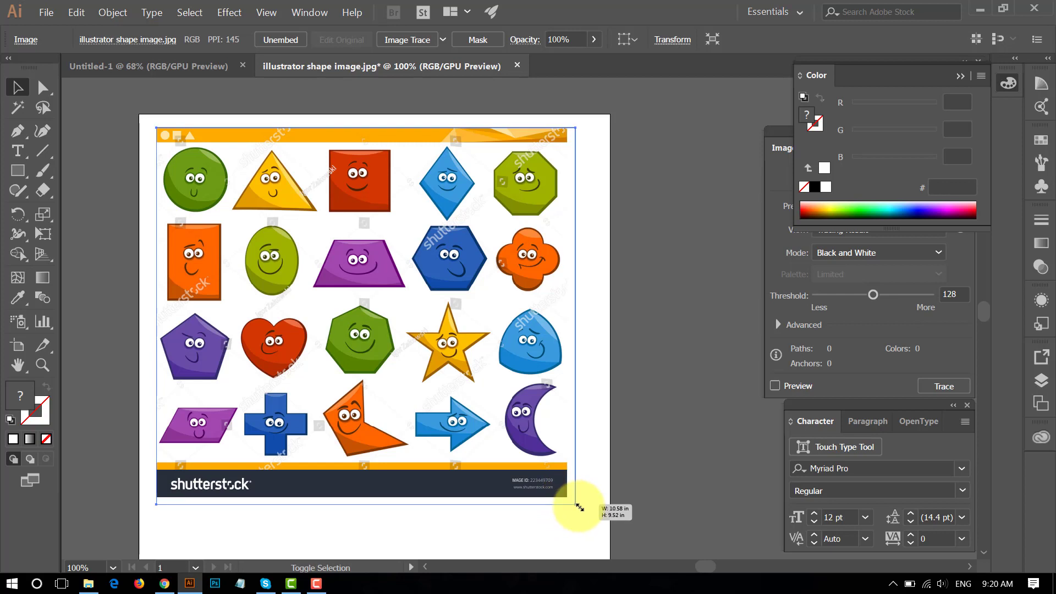
drag(568, 496, 584, 512)
click(618, 279)
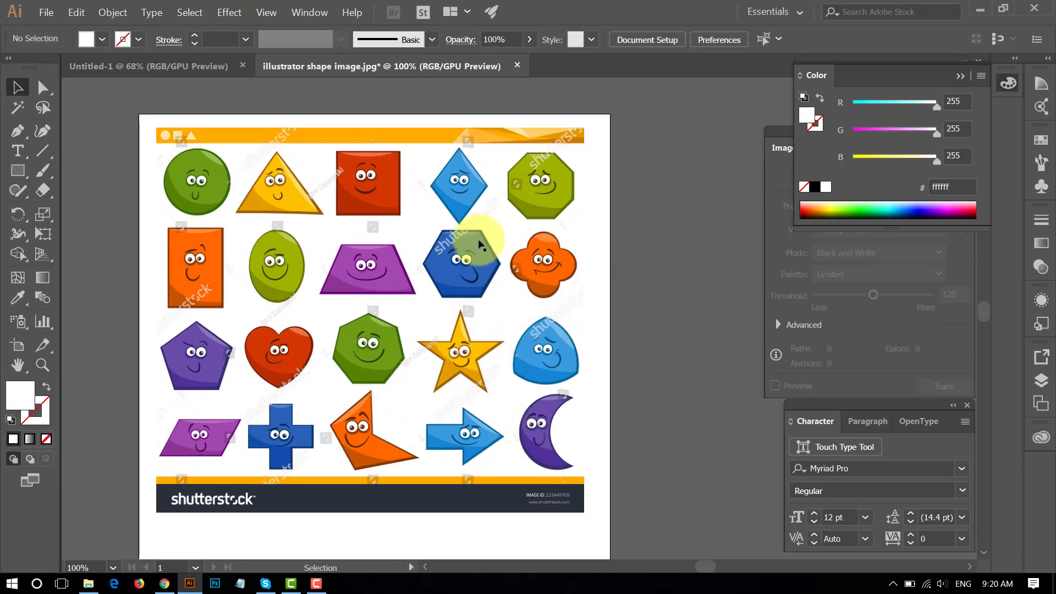
click(478, 239)
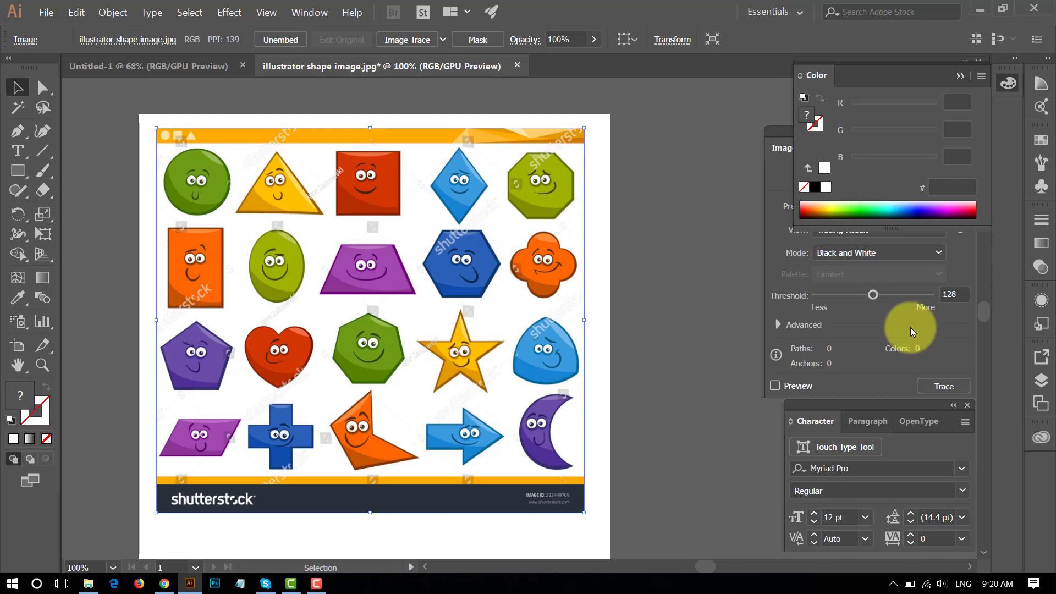
Step: Lock the <Image> sublayer under Layer 1 in the Layers panel
click(1039, 380)
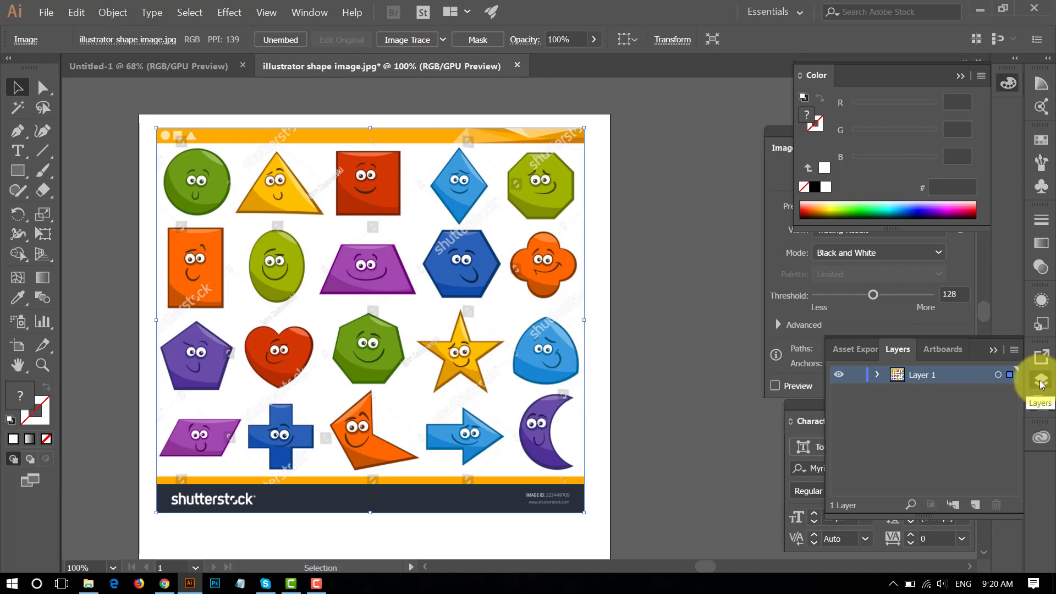
click(301, 14)
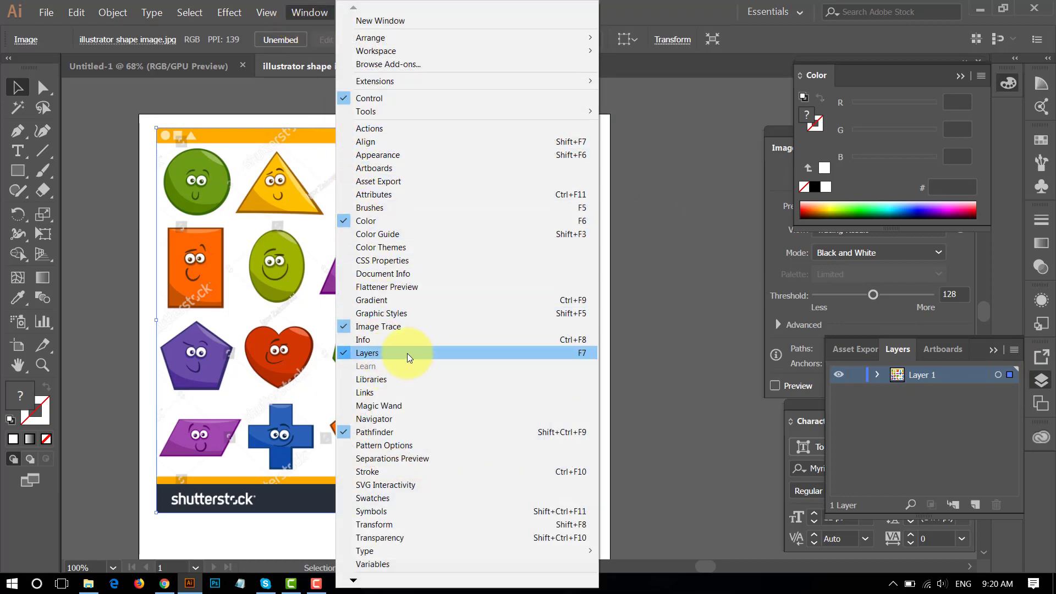
click(872, 397)
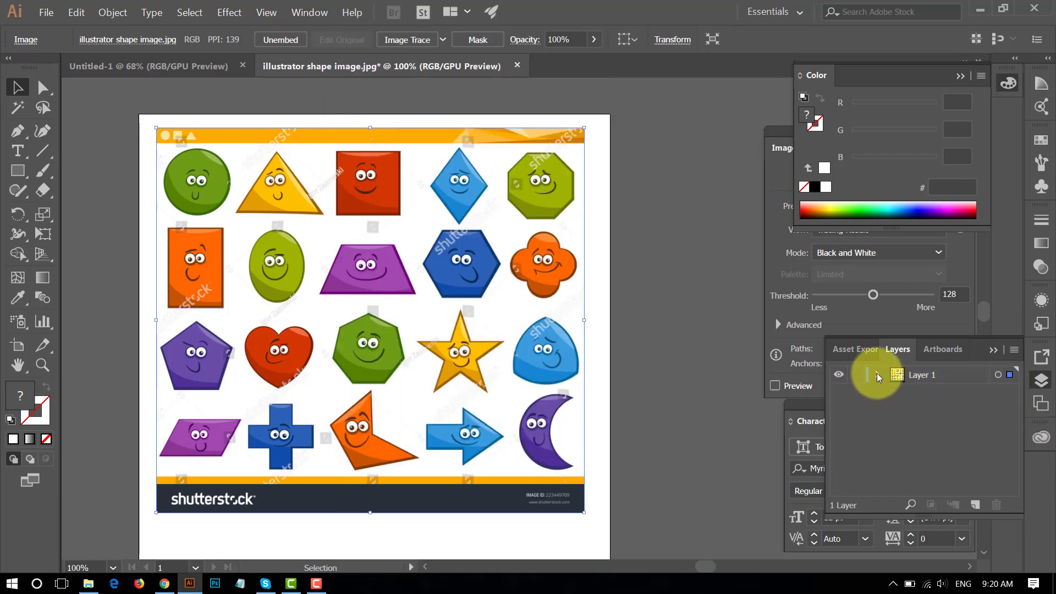
click(877, 374)
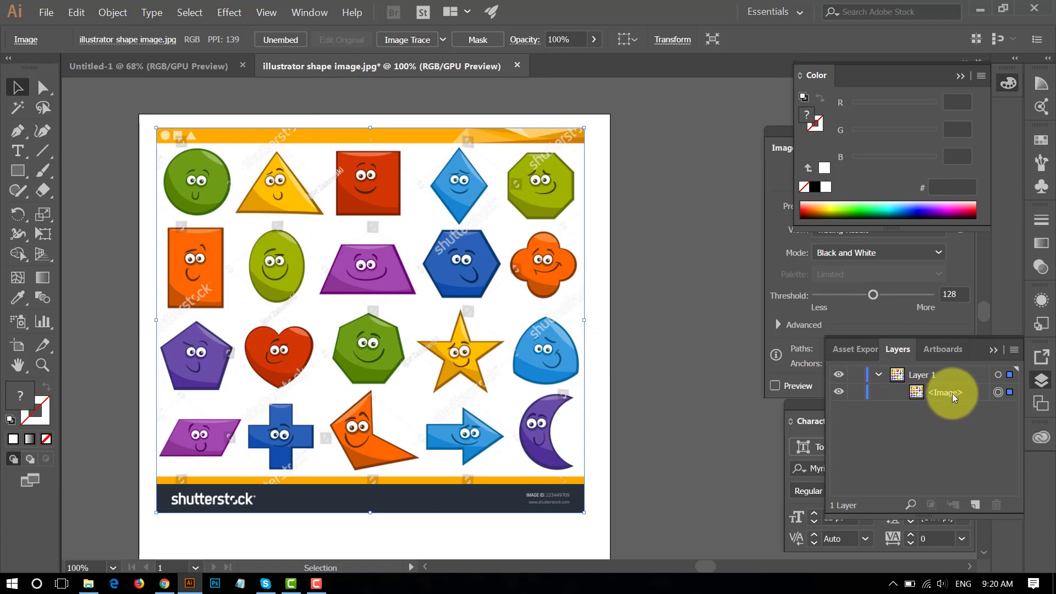
click(856, 392)
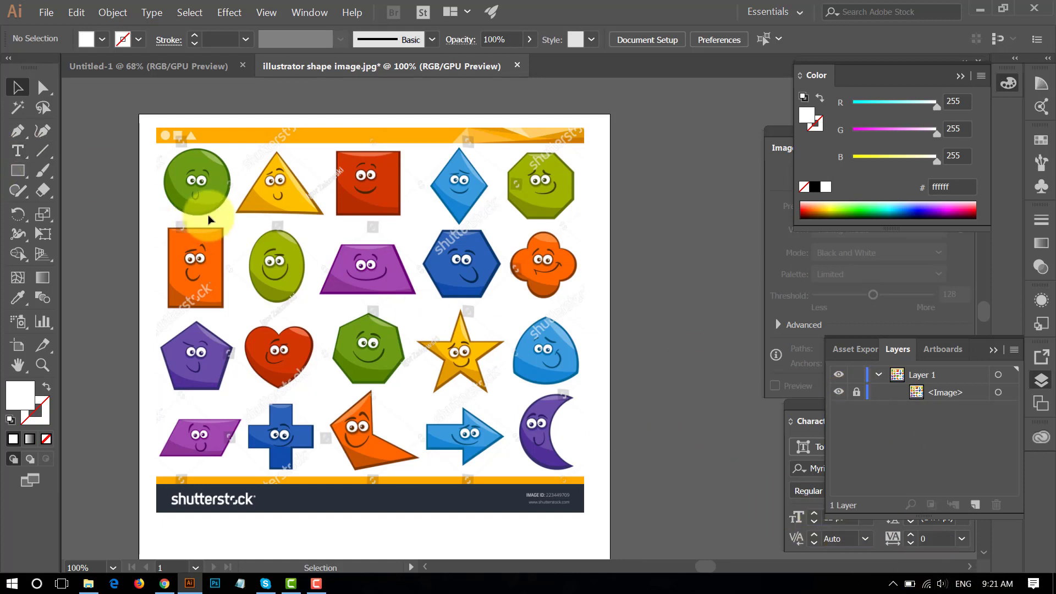
Step: Test the lock, then unlock, reposition the image up-right and relock it
drag(521, 291, 424, 183)
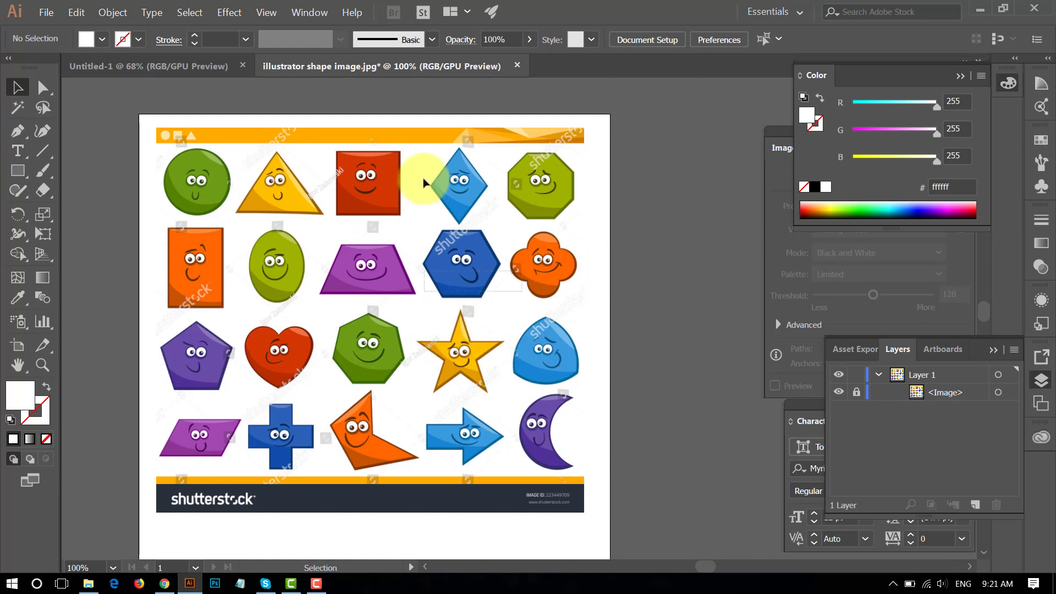
click(857, 391)
mouse_move(443, 299)
mouse_down()
mouse_move(404, 306)
mouse_move(379, 260)
mouse_up()
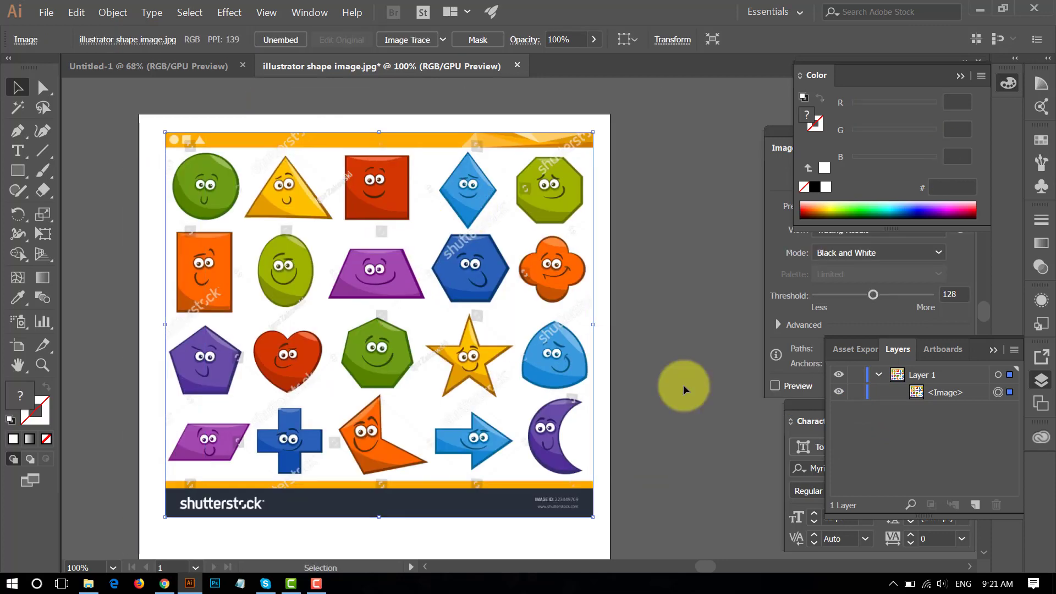
click(856, 392)
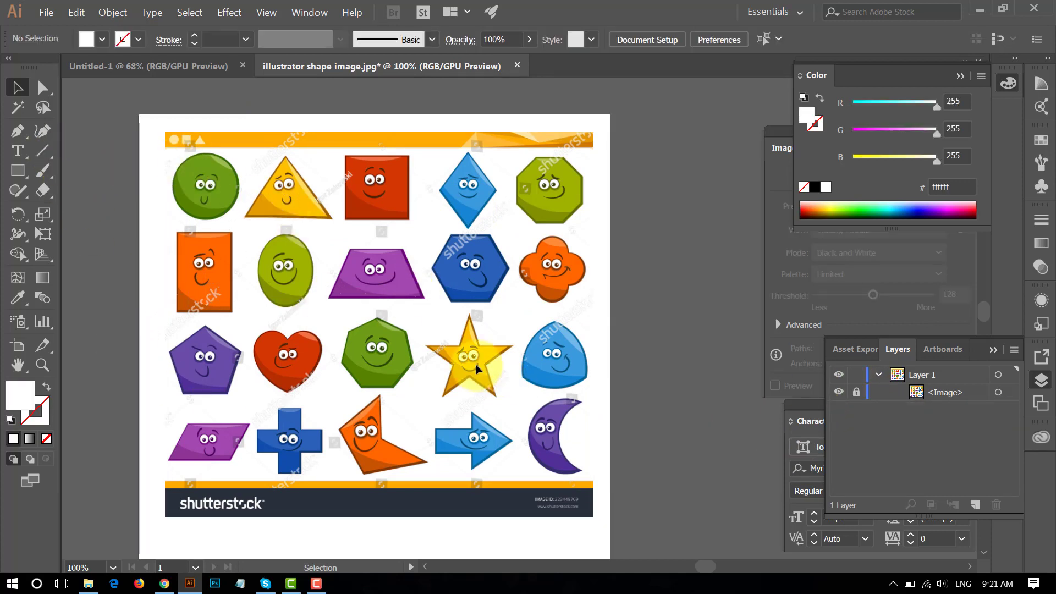
Step: Draw a white ellipse over the green circle and nudge it into alignment with arrow keys
click(26, 176)
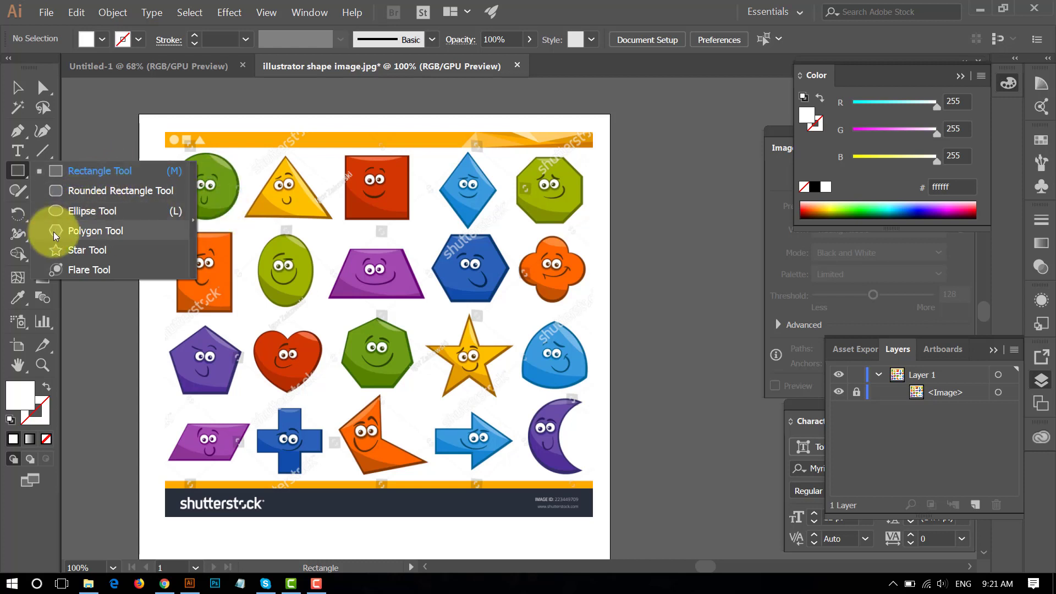
click(91, 211)
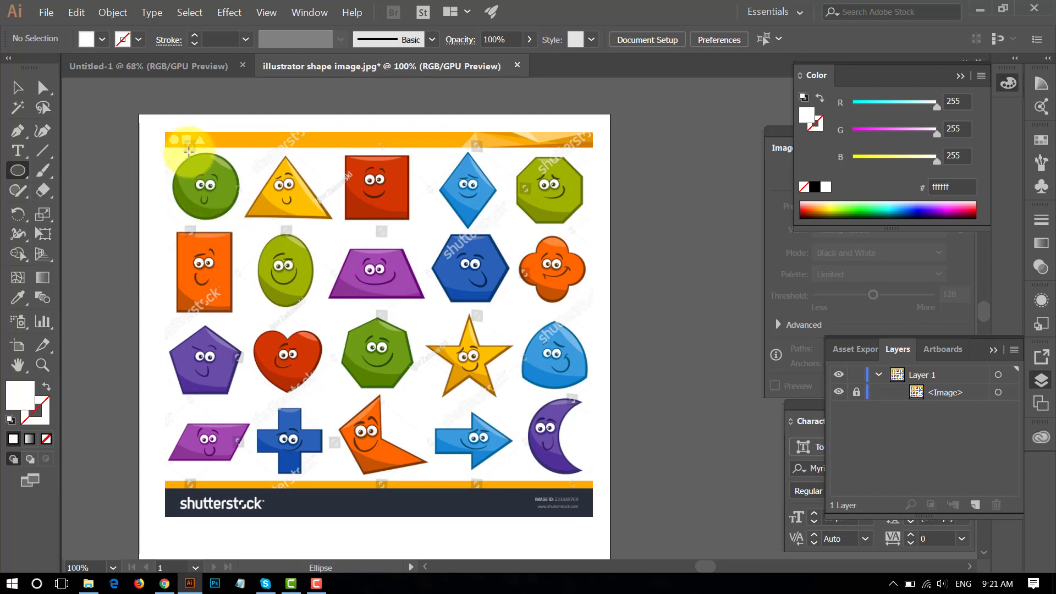
drag(173, 160, 236, 220)
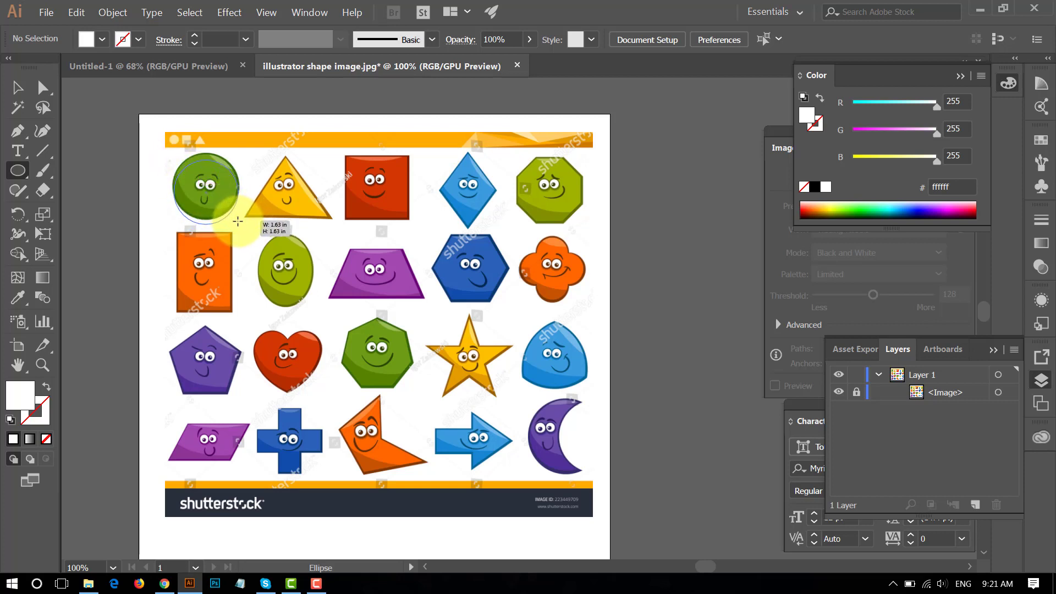
drag(237, 219, 204, 189)
click(18, 87)
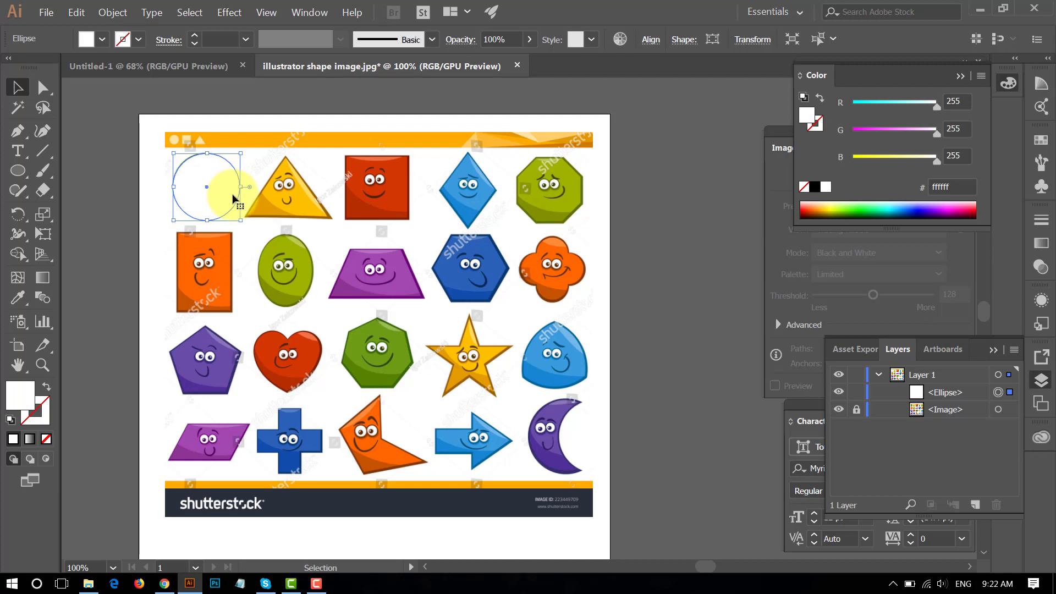
key(Left)
key(Up)
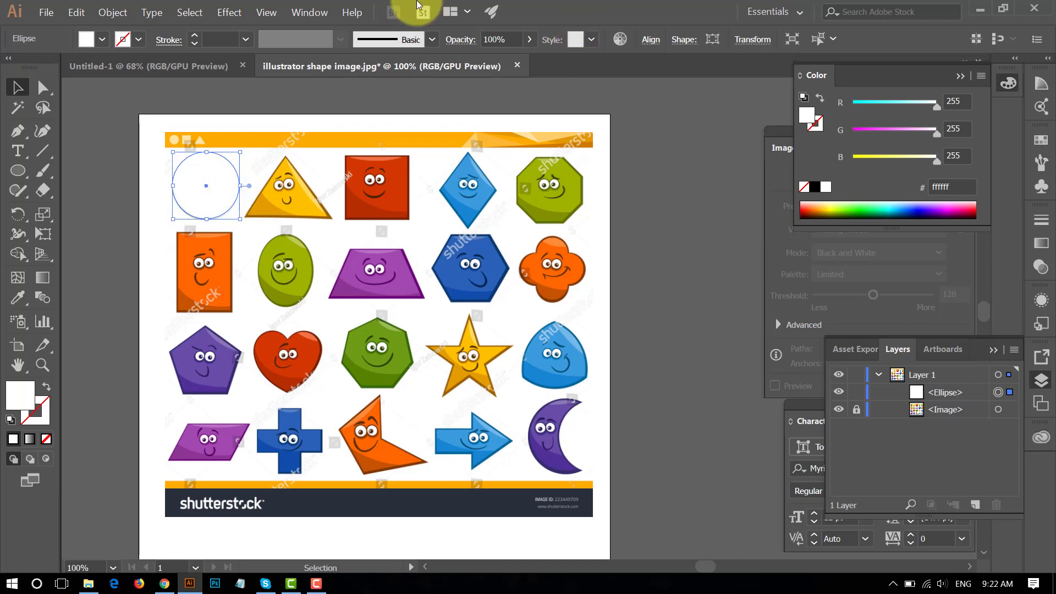
click(311, 126)
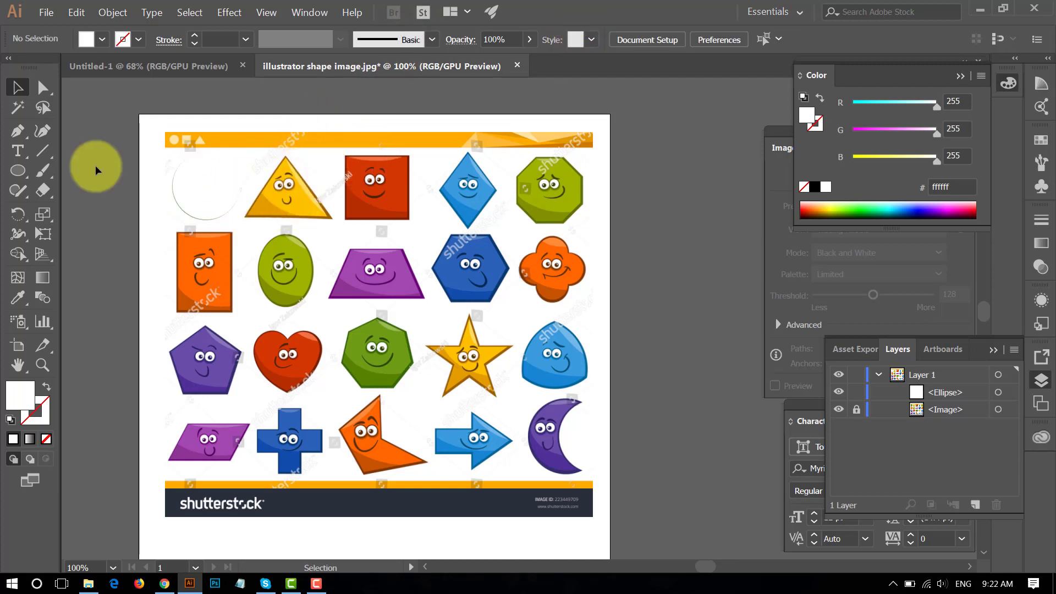
Step: Draw a three-sided polygon over the yellow triangle with the Polygon Tool
click(17, 173)
drag(17, 178, 111, 240)
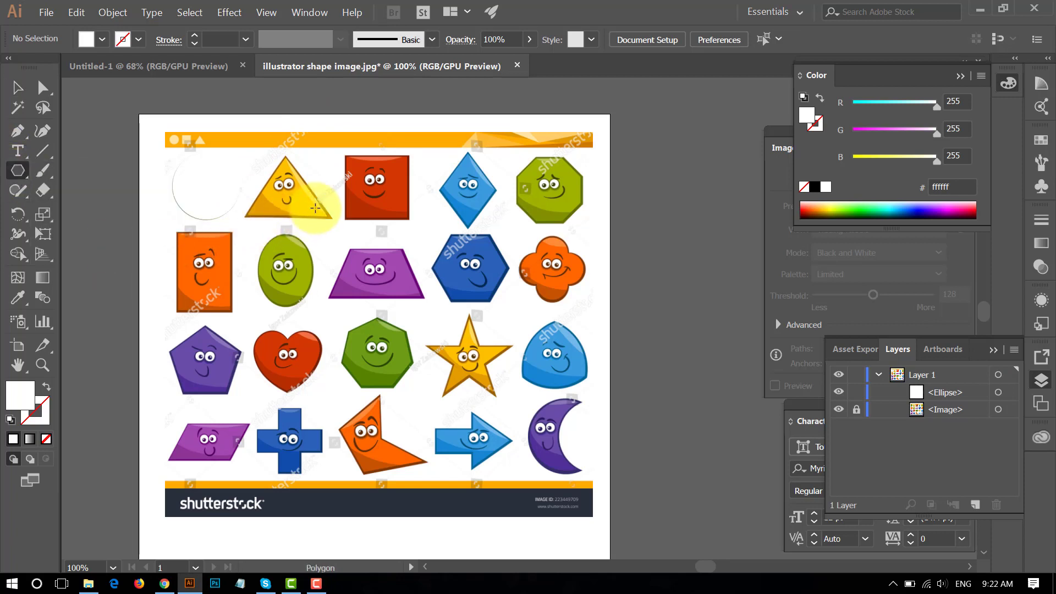
mouse_move(313, 205)
mouse_down()
mouse_move(329, 240)
mouse_move(354, 223)
mouse_move(369, 237)
mouse_up()
key(Down)
key(Down)
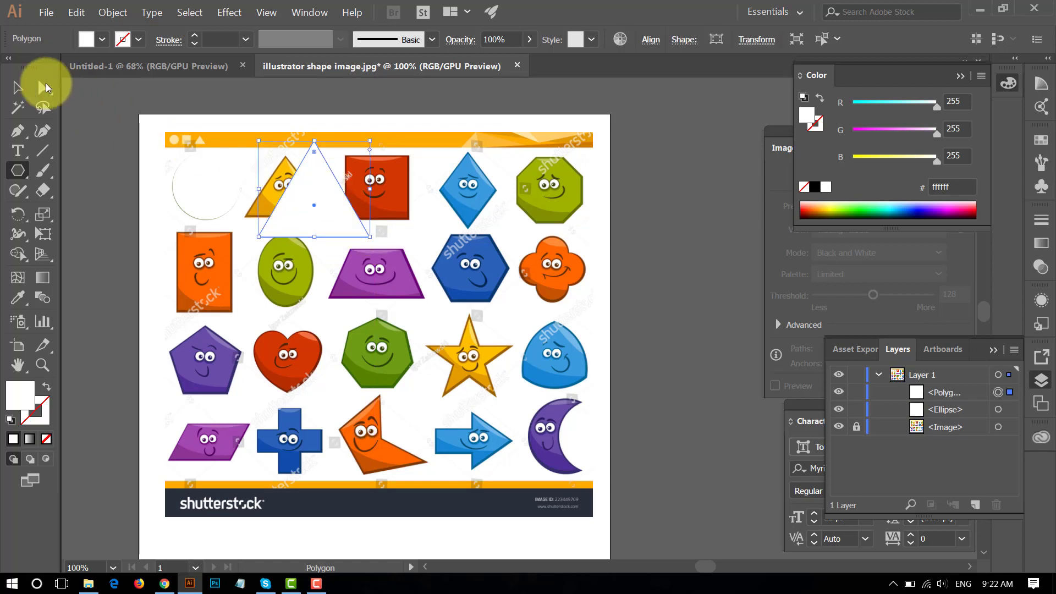
click(19, 88)
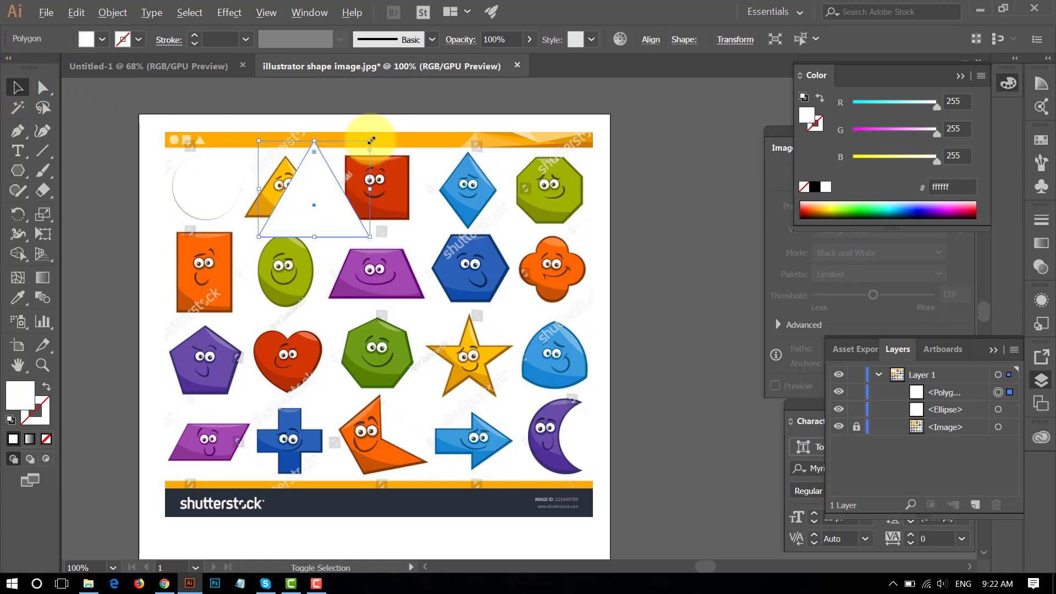
Step: Shrink the triangle, move it onto the yellow triangle and widen it to match
drag(369, 141, 361, 166)
drag(321, 205, 284, 189)
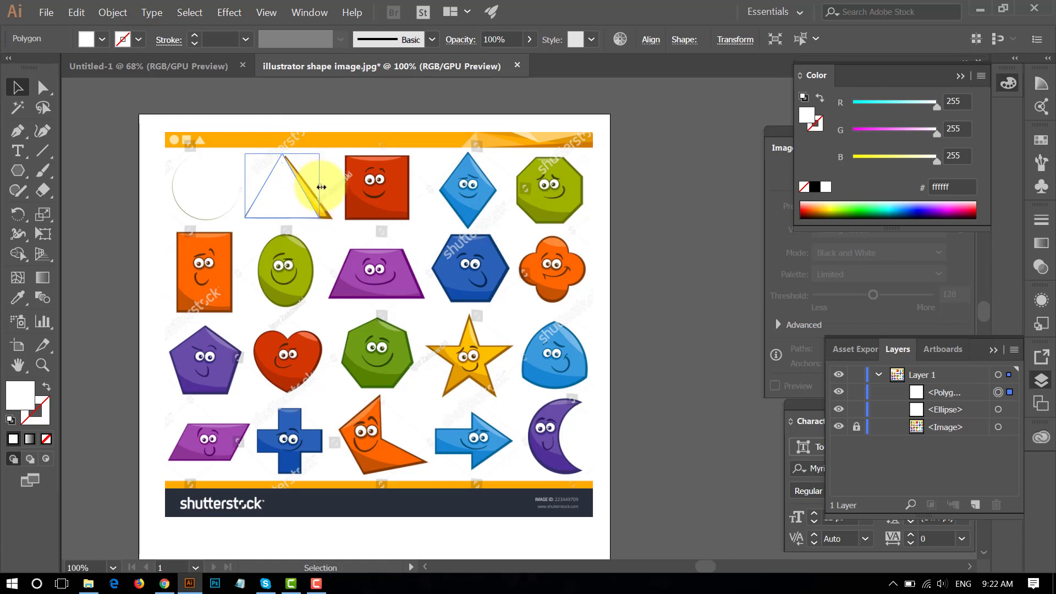
drag(321, 187, 331, 187)
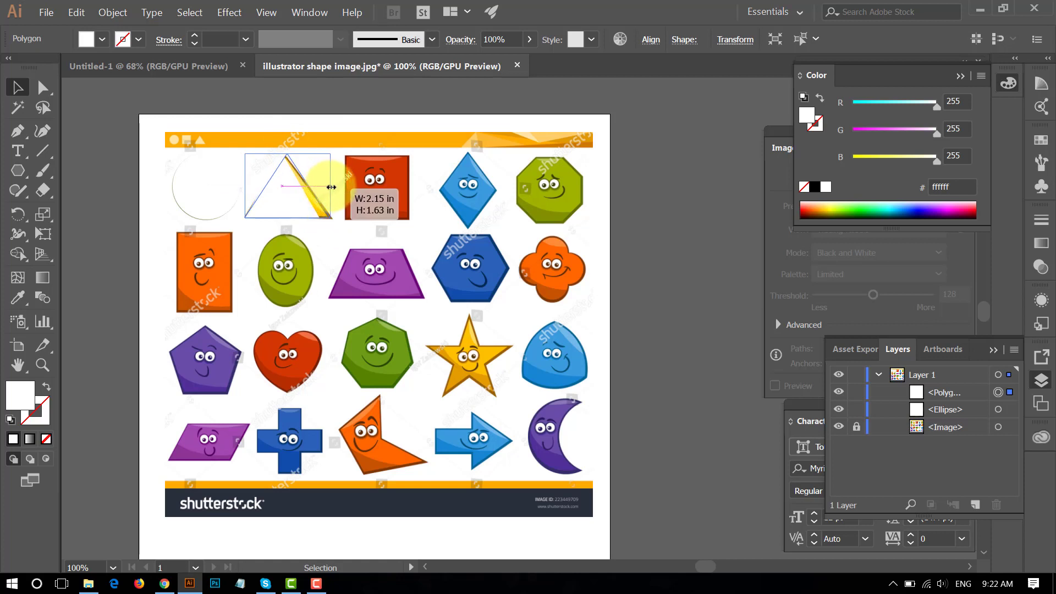
drag(331, 187, 333, 188)
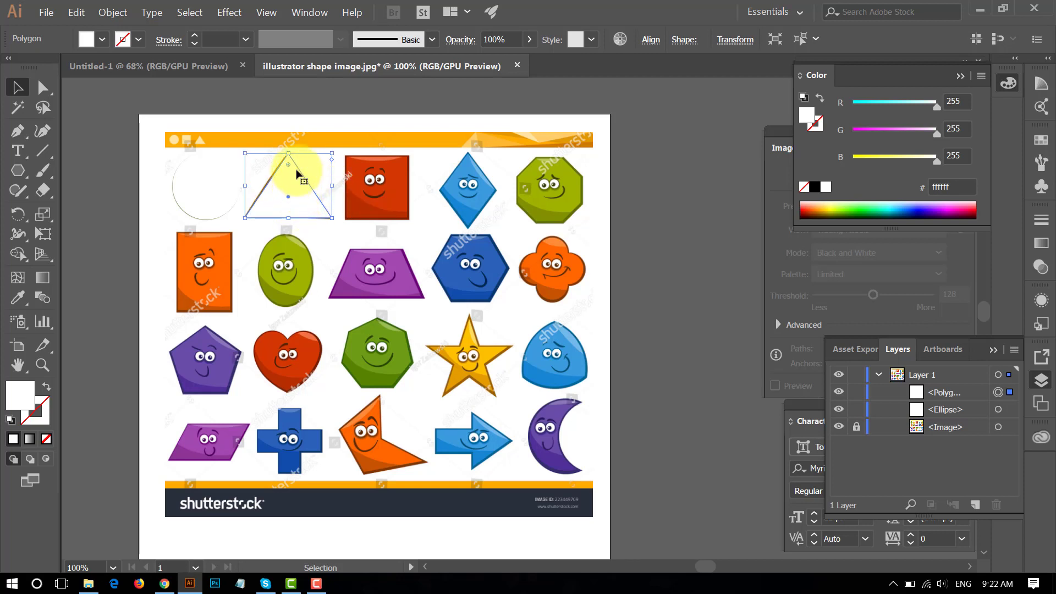
Step: Drag the triangle's top anchor onto the reference triangle's apex with Direct Selection
click(42, 89)
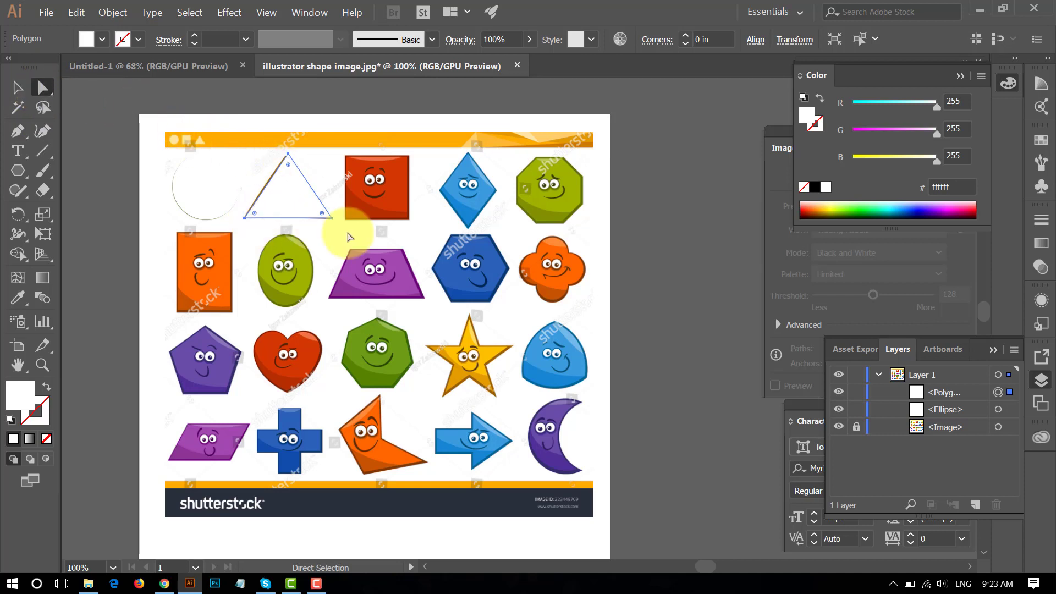
click(288, 156)
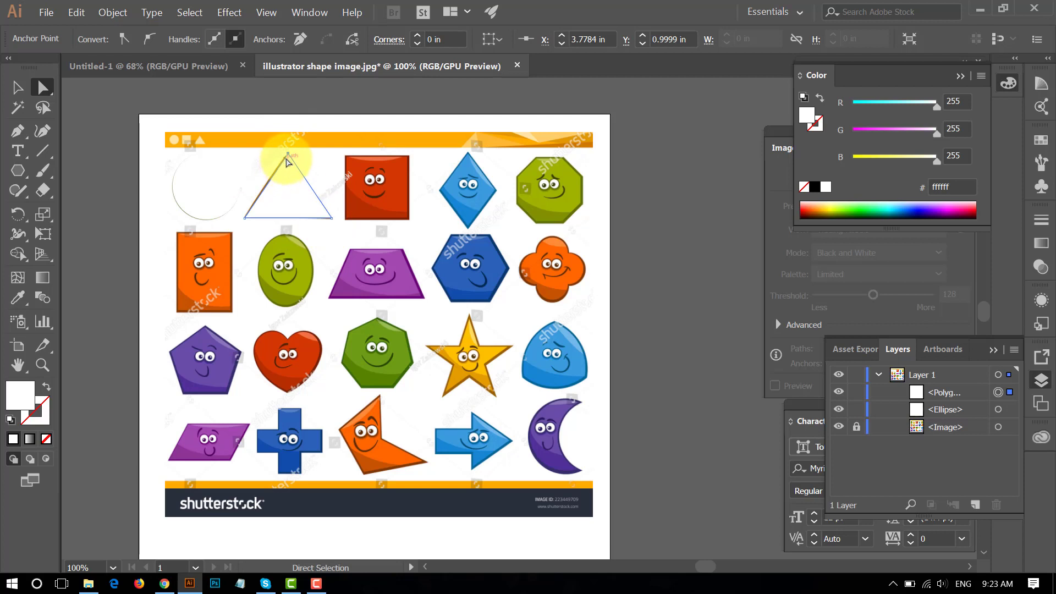
drag(289, 156, 286, 159)
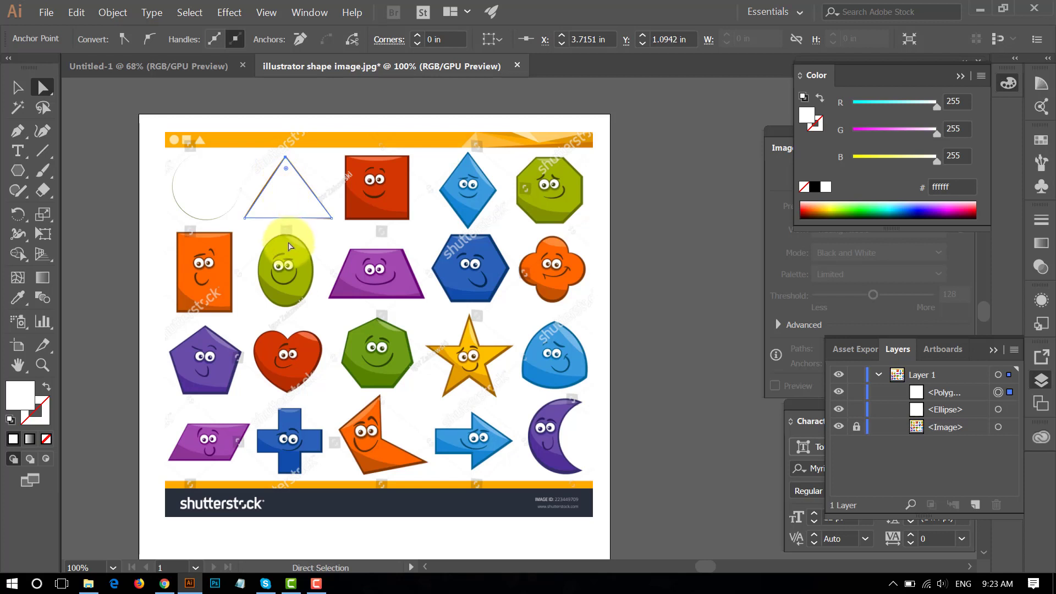
mouse_move(285, 158)
mouse_down()
mouse_move(282, 197)
mouse_move(286, 155)
mouse_up()
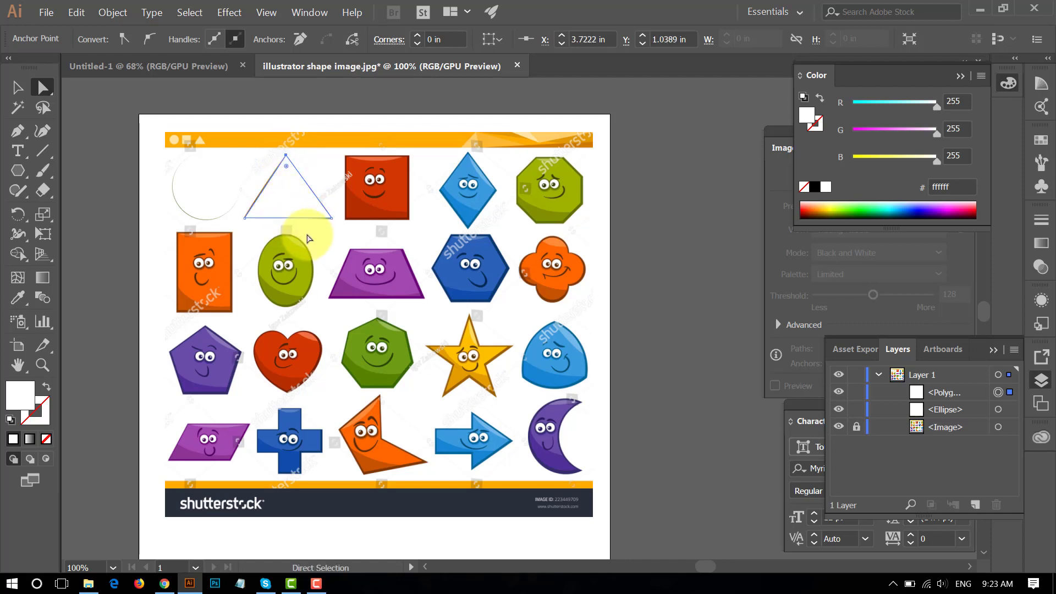
Step: Pan the view with the Hand tool to show the lower reference shapes
click(18, 87)
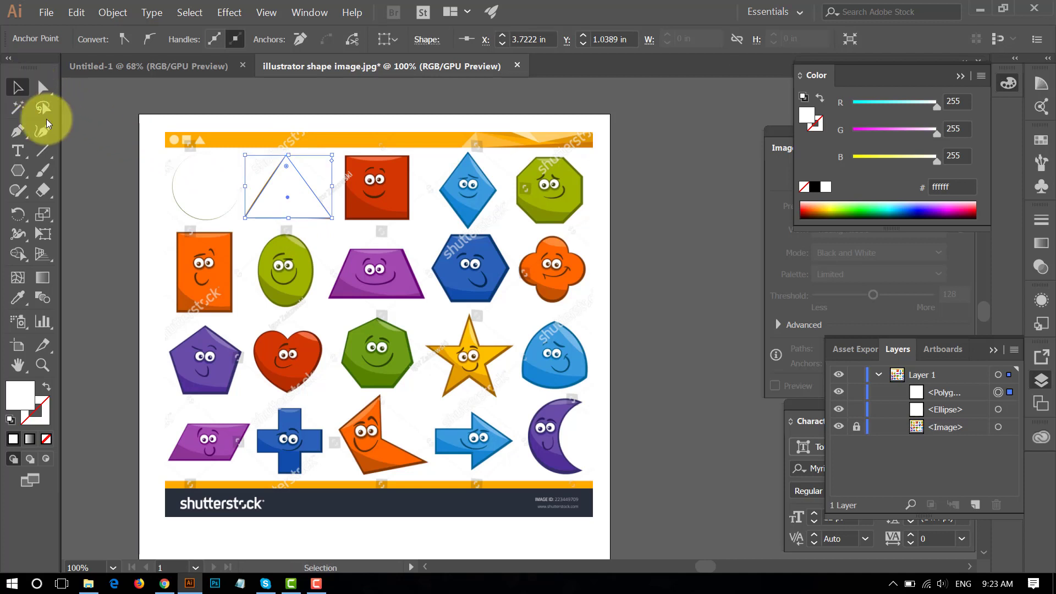
drag(378, 326, 359, 270)
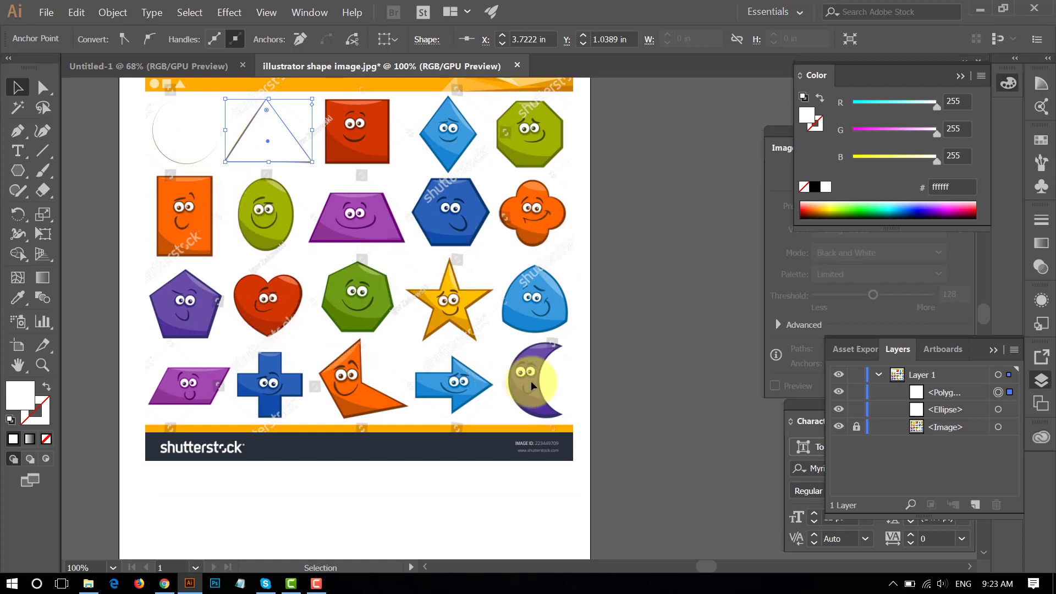
key(space)
drag(515, 379, 474, 284)
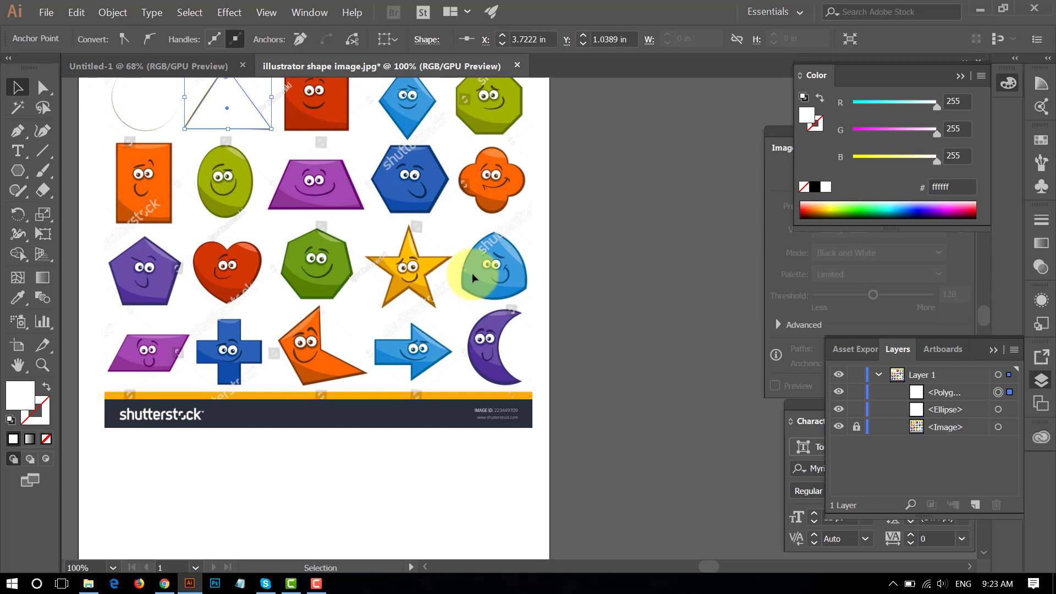
key(space)
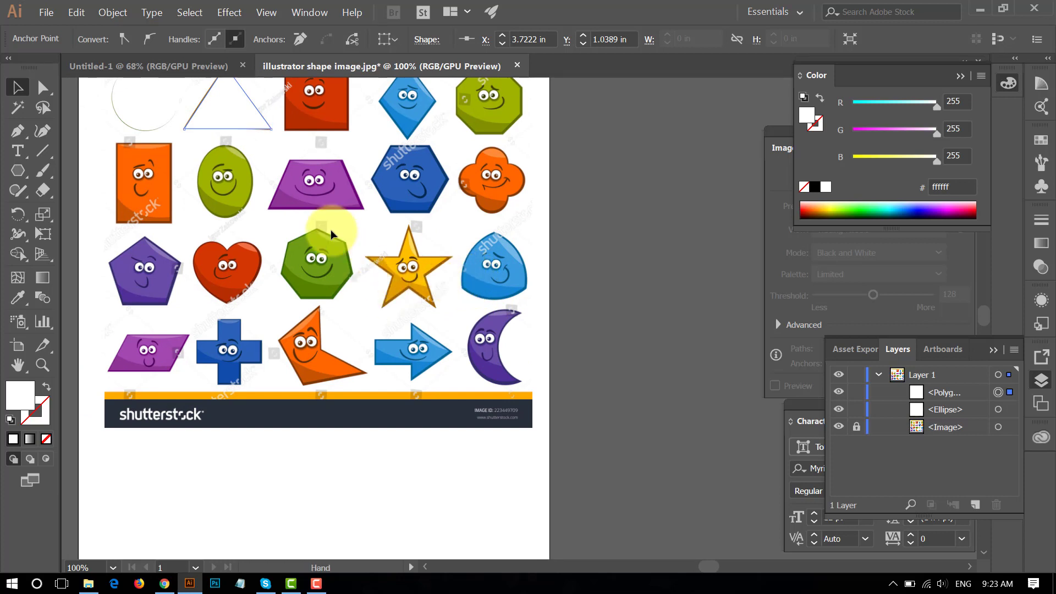
drag(355, 263, 376, 284)
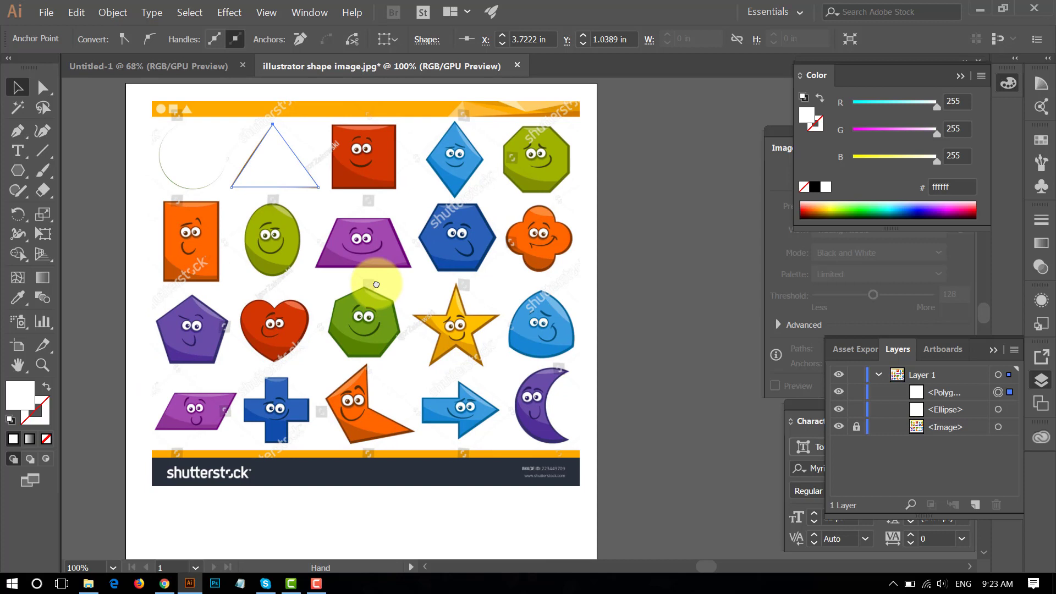
drag(376, 285, 371, 267)
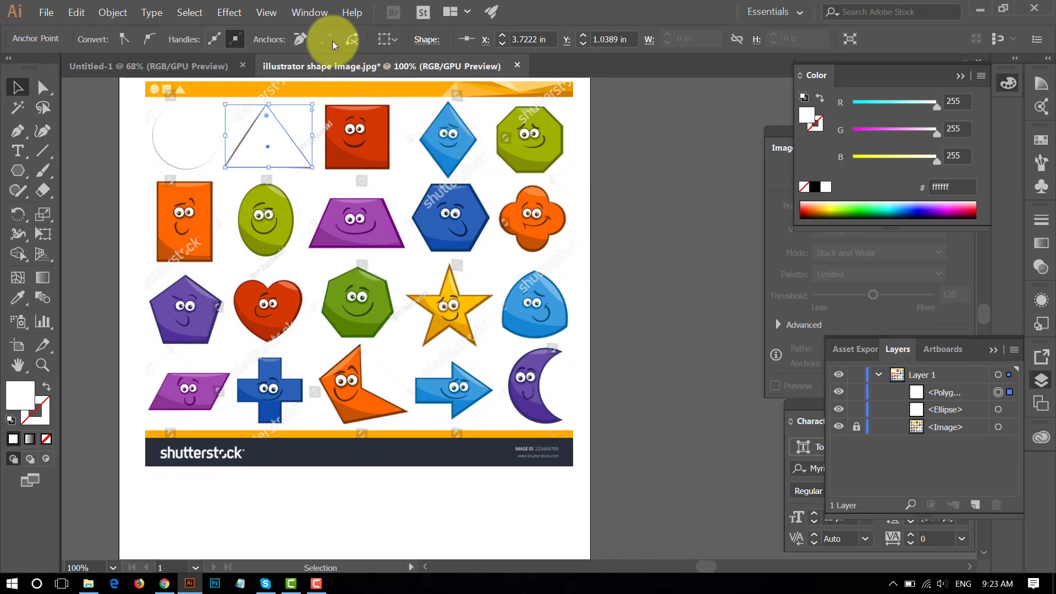
Step: Show the Pathfinder panel via Window > Pathfinder and move its panel group left
click(313, 15)
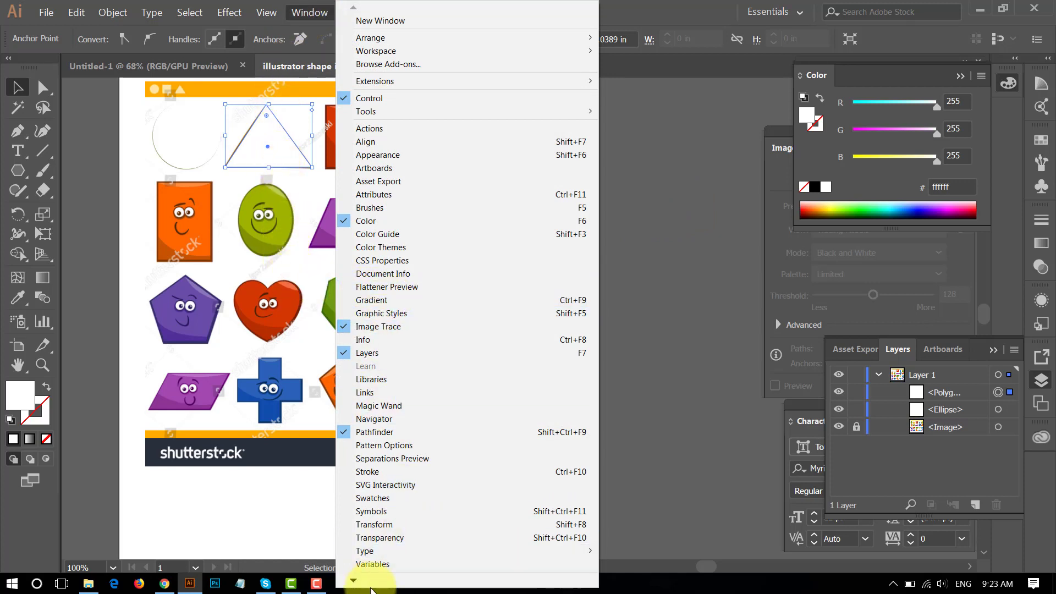
click(411, 432)
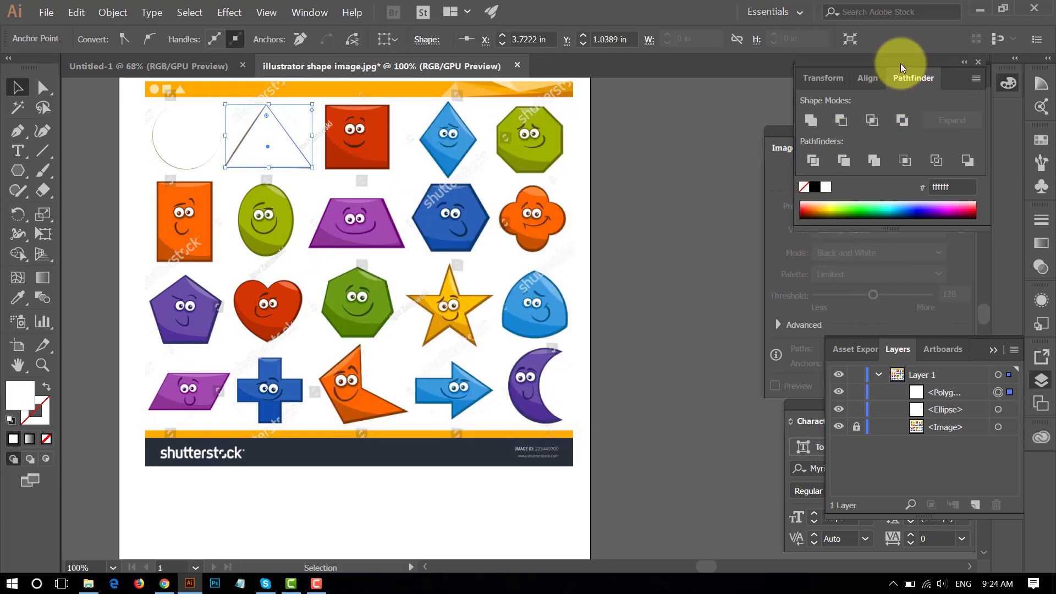
drag(899, 64, 749, 65)
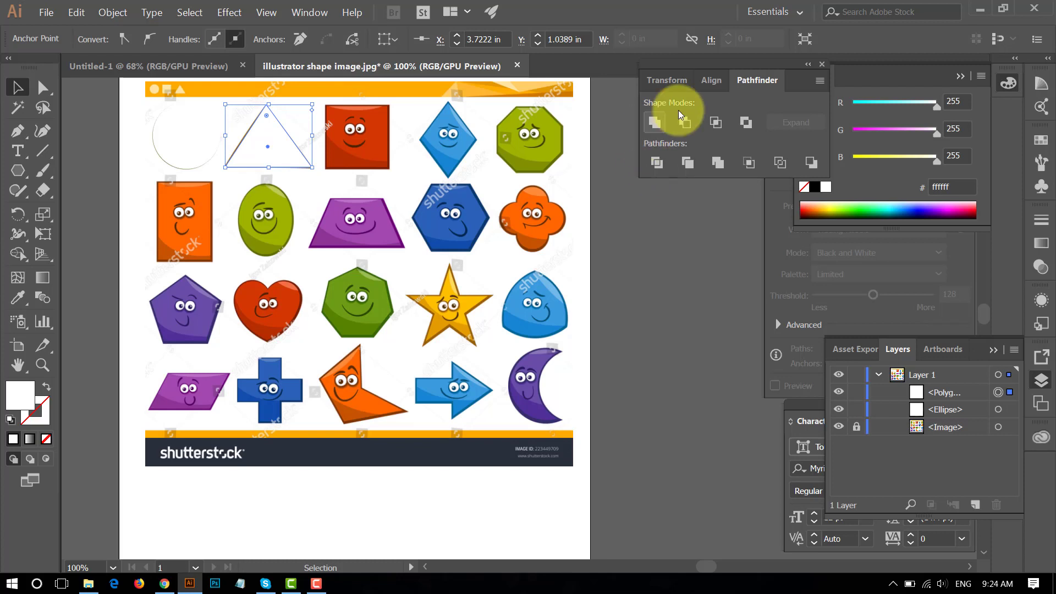
Step: Pan the canvas to frame all the shapes and pick the Rectangle Tool
drag(589, 236, 560, 261)
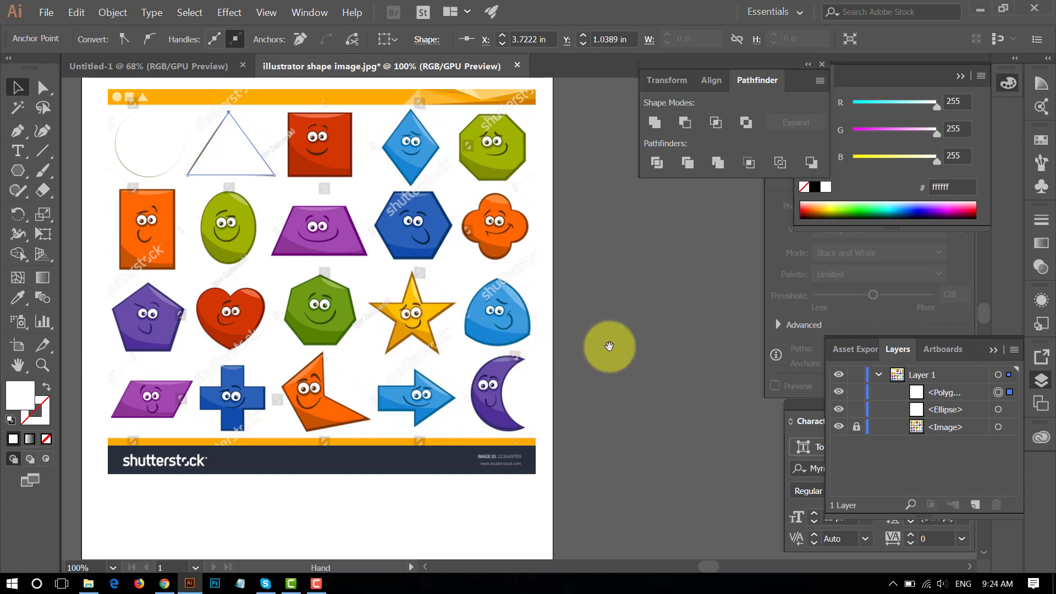
drag(609, 346, 638, 299)
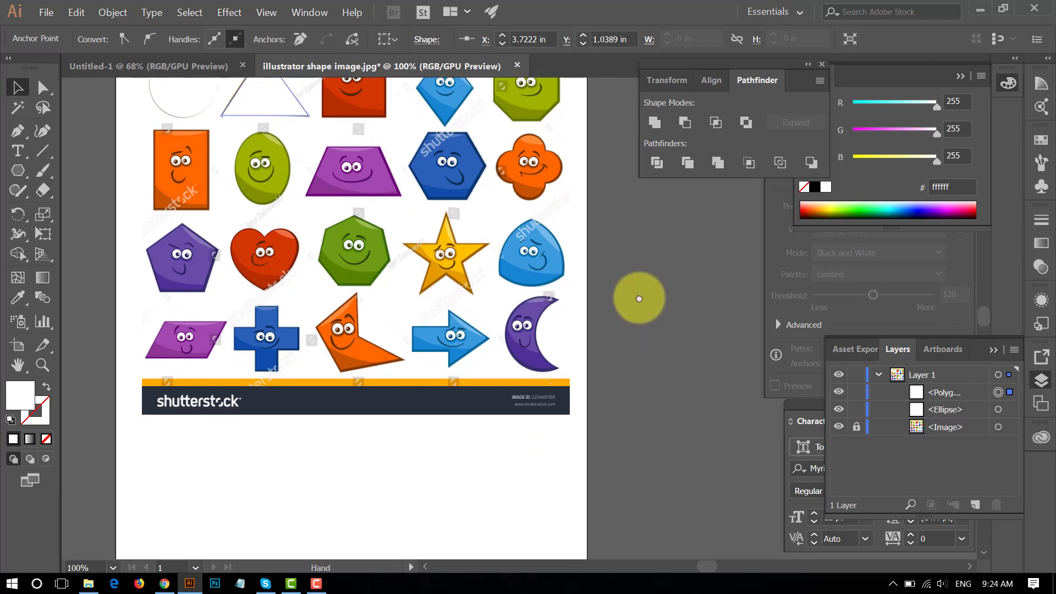
mouse_move(603, 333)
mouse_down()
mouse_move(613, 311)
mouse_move(572, 383)
mouse_up()
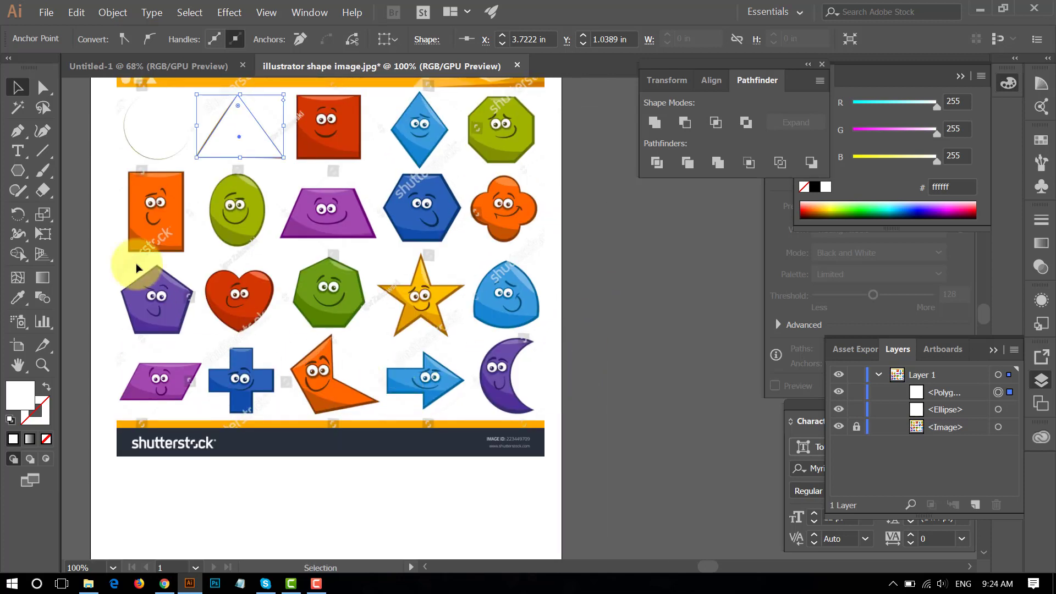
drag(22, 173, 94, 172)
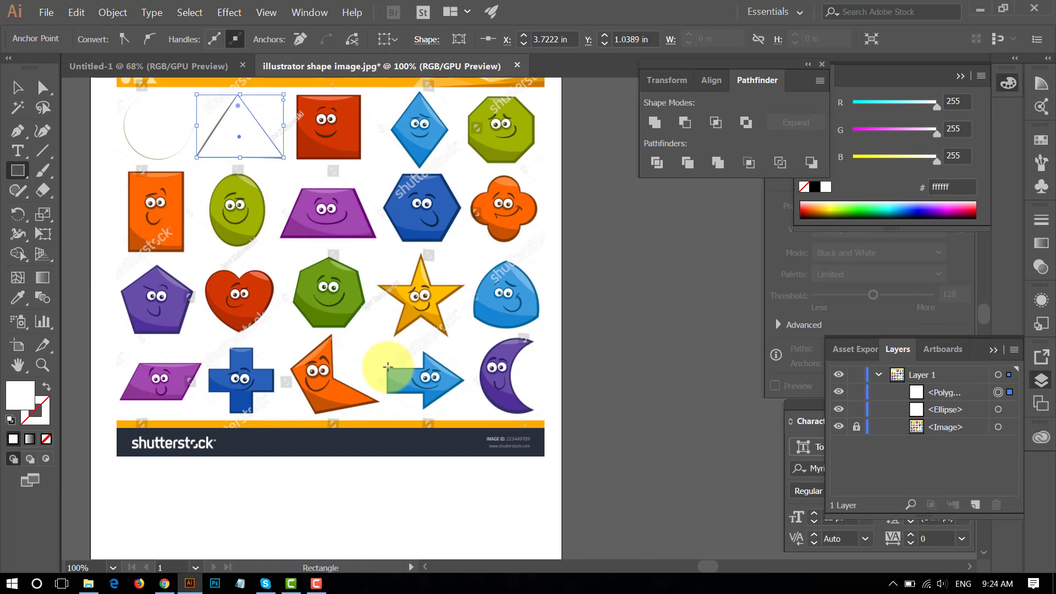
Step: Draw a rectangle over the blue arrow's tail and duplicate the triangle onto the arrow
drag(387, 366, 429, 392)
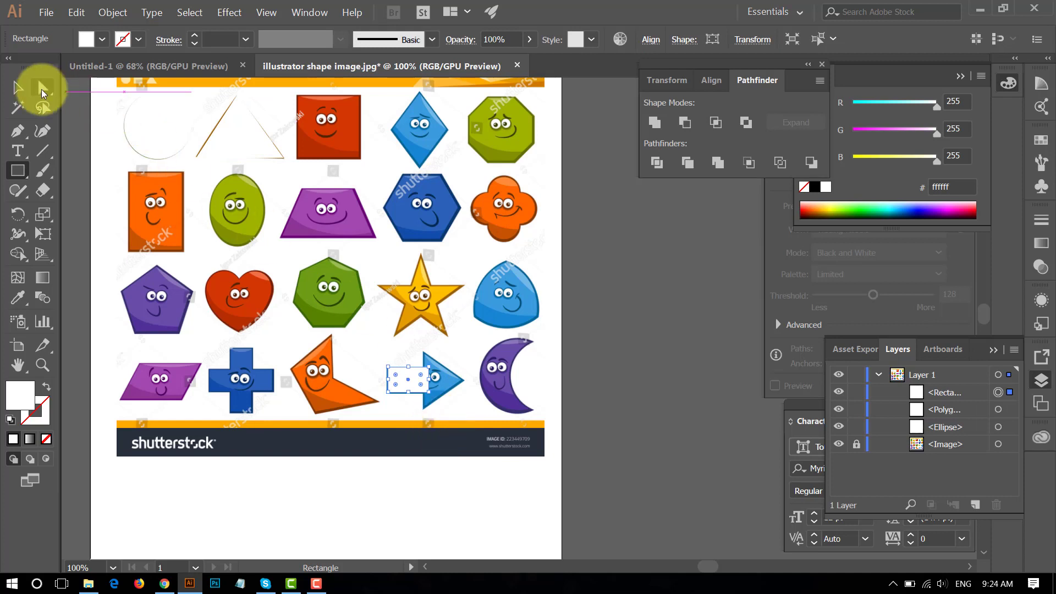
click(18, 88)
click(248, 143)
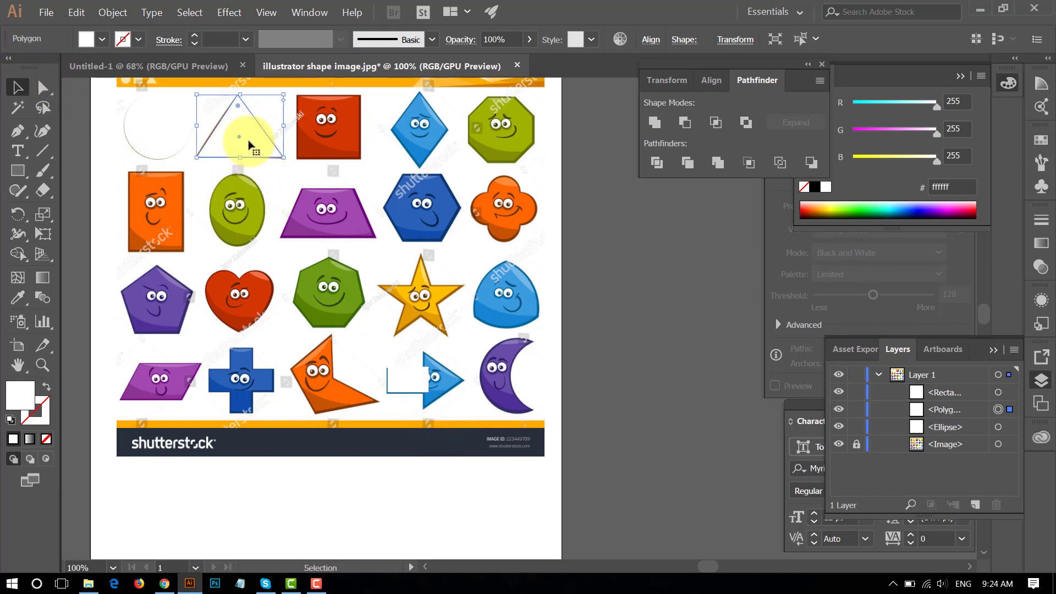
mouse_move(248, 141)
mouse_down()
mouse_move(459, 378)
mouse_move(458, 368)
mouse_up()
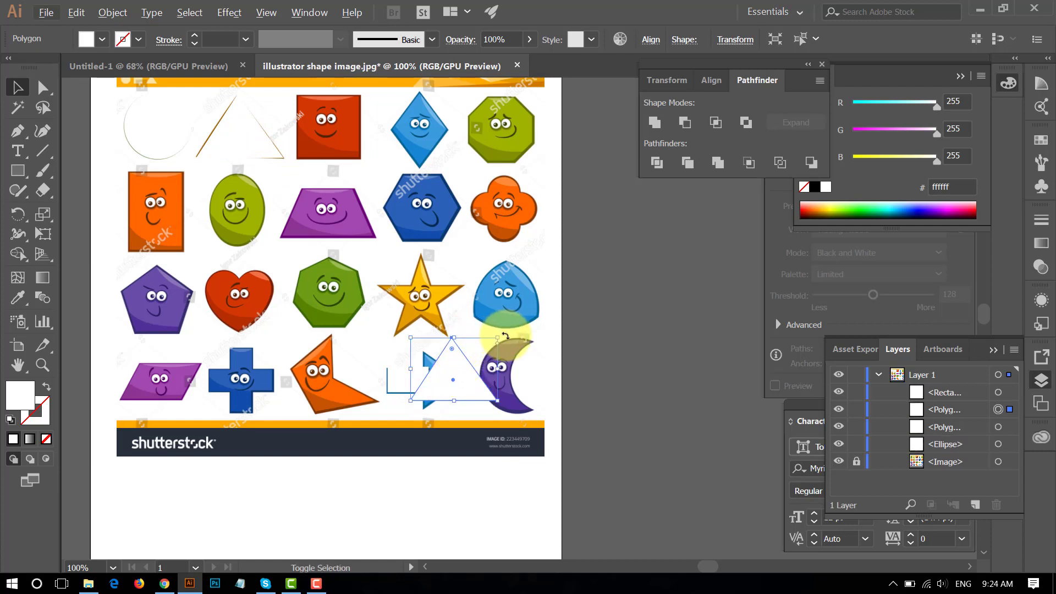
Step: Rotate the triangle copy to point right, shrink it and place it on the arrow head
drag(505, 334, 509, 440)
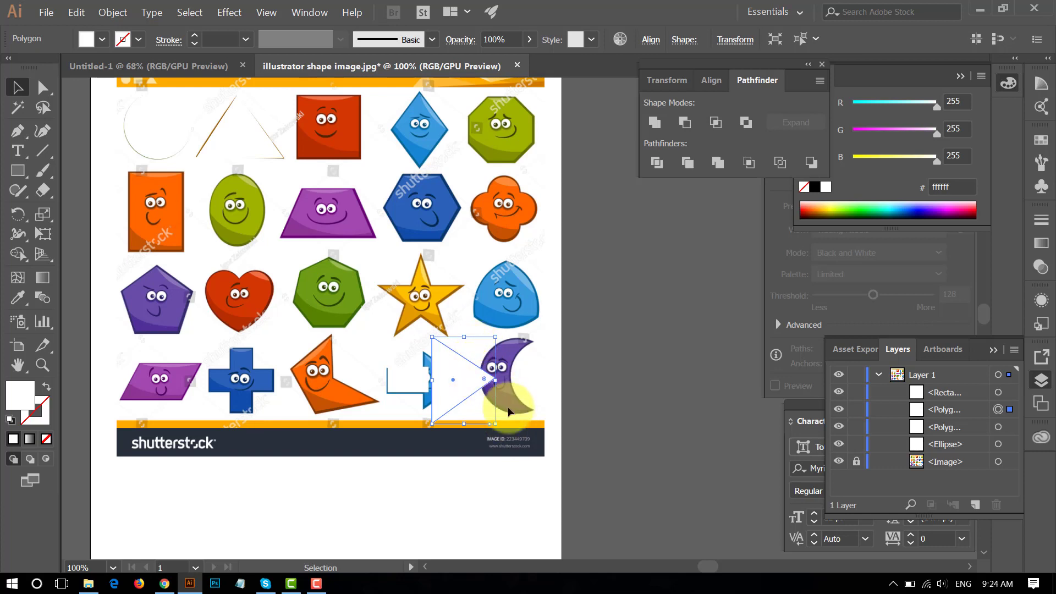
mouse_move(500, 428)
mouse_down()
mouse_move(523, 337)
mouse_move(490, 285)
mouse_move(434, 250)
mouse_move(423, 263)
mouse_up()
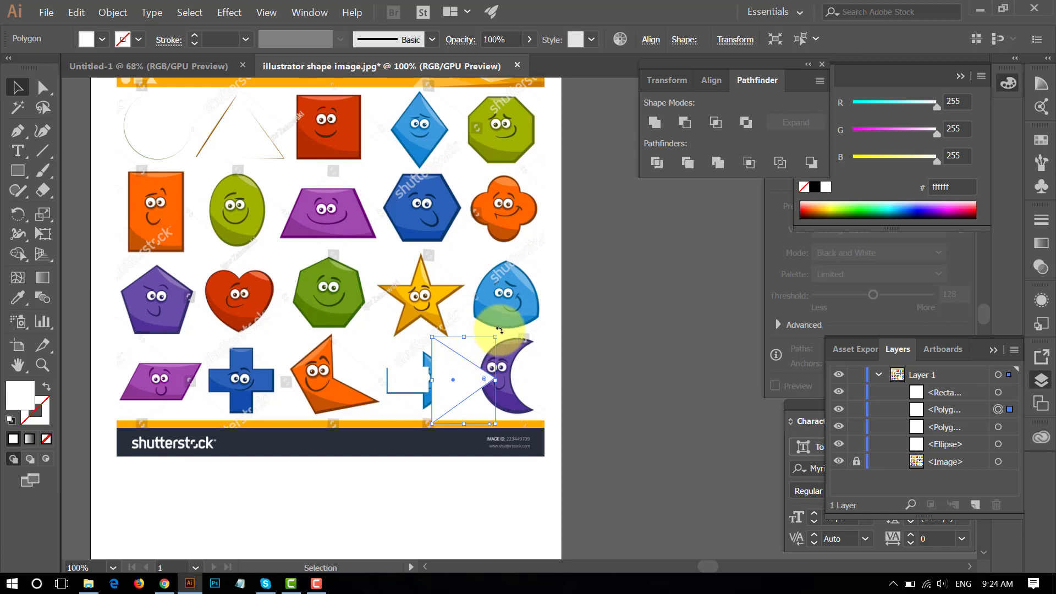
mouse_move(501, 335)
mouse_down()
mouse_move(510, 381)
mouse_move(491, 459)
mouse_move(390, 516)
mouse_up()
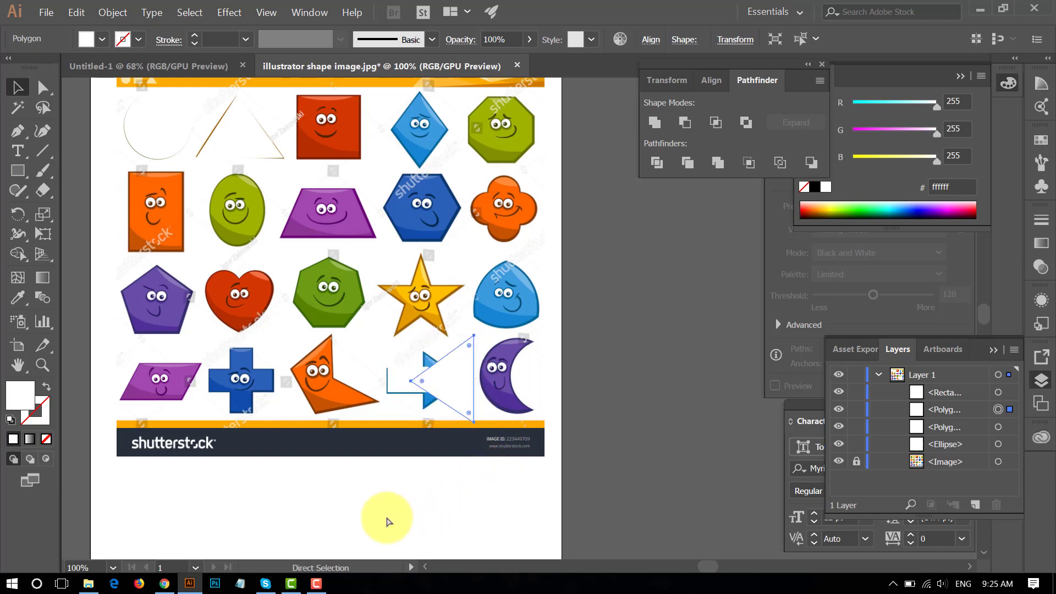
key(ctrl+d)
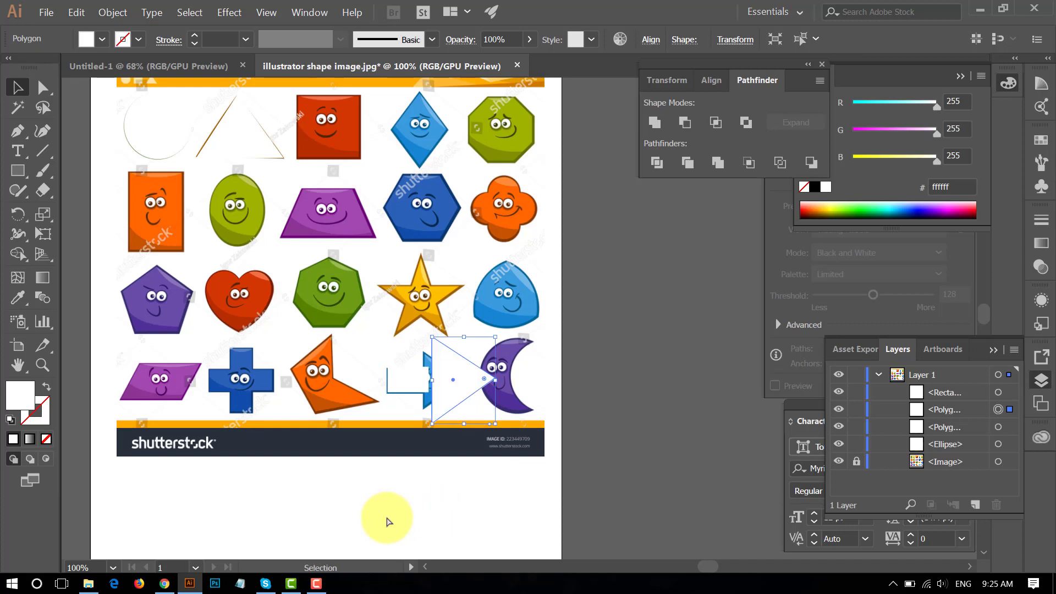
drag(442, 363, 433, 381)
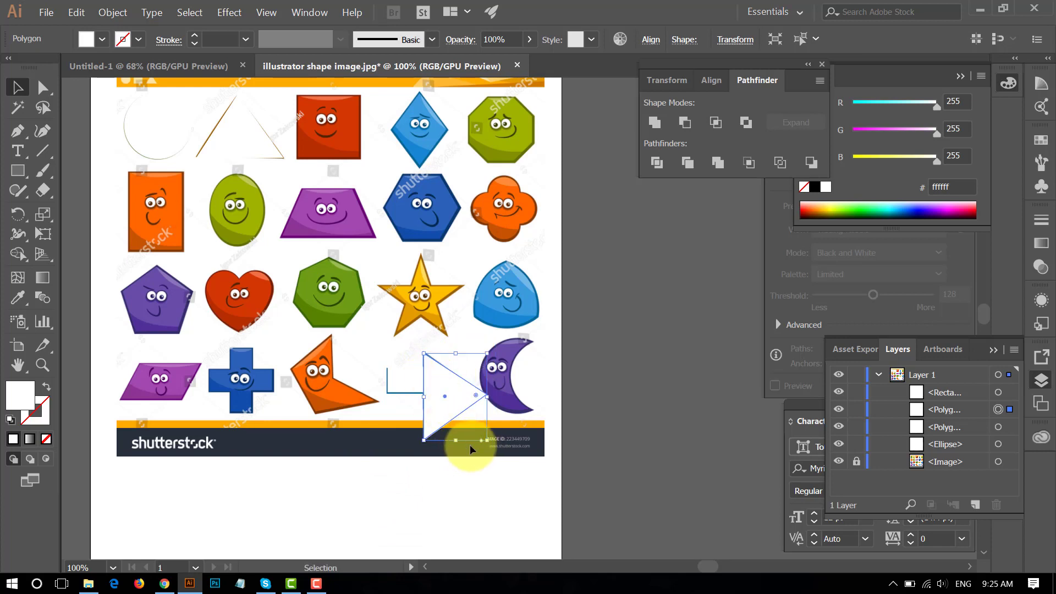
mouse_move(423, 442)
mouse_down()
mouse_move(447, 408)
mouse_move(432, 374)
mouse_up()
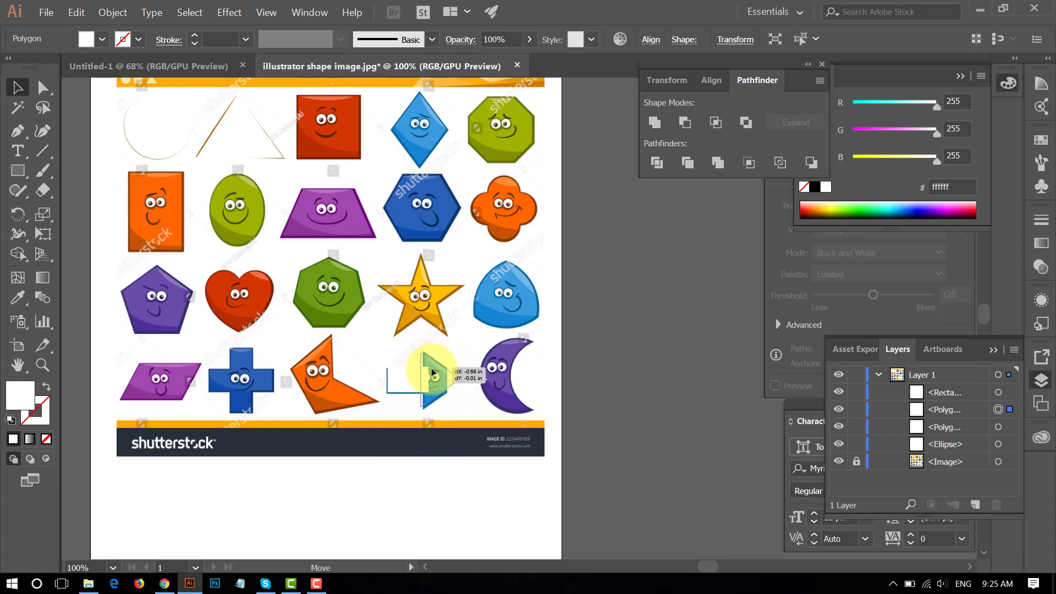
drag(432, 369, 434, 374)
Step: Nudge the triangle right and undo an accidental rotation of the rectangle
key(Right)
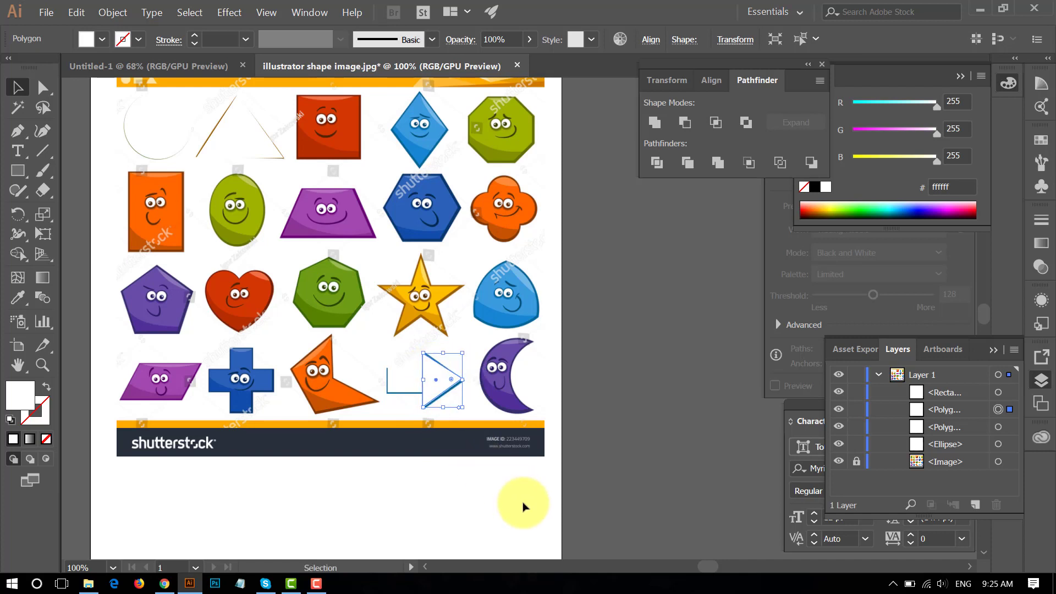
key(Right)
key(Right)
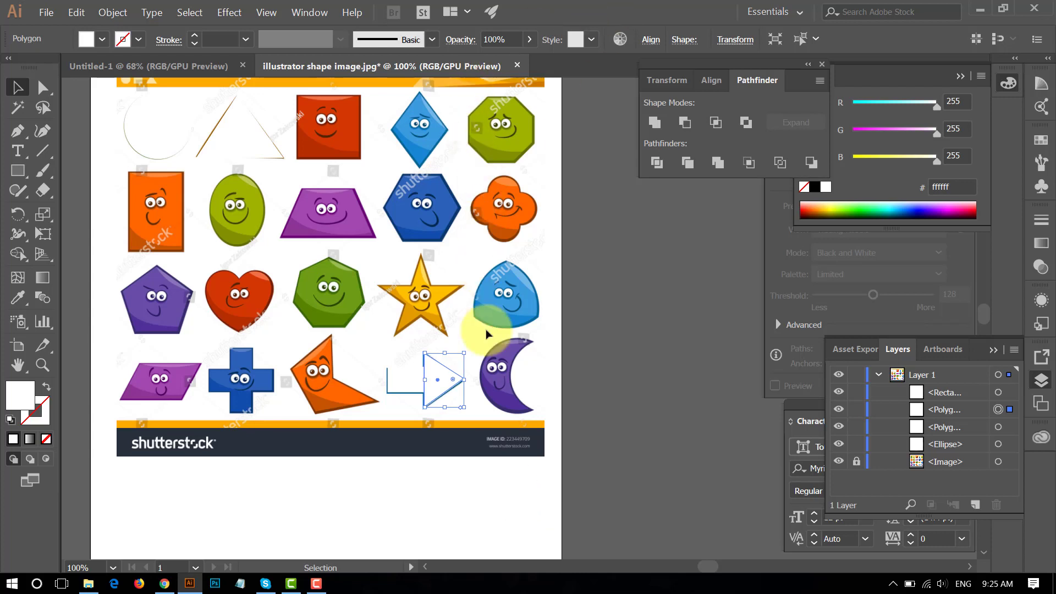
click(682, 328)
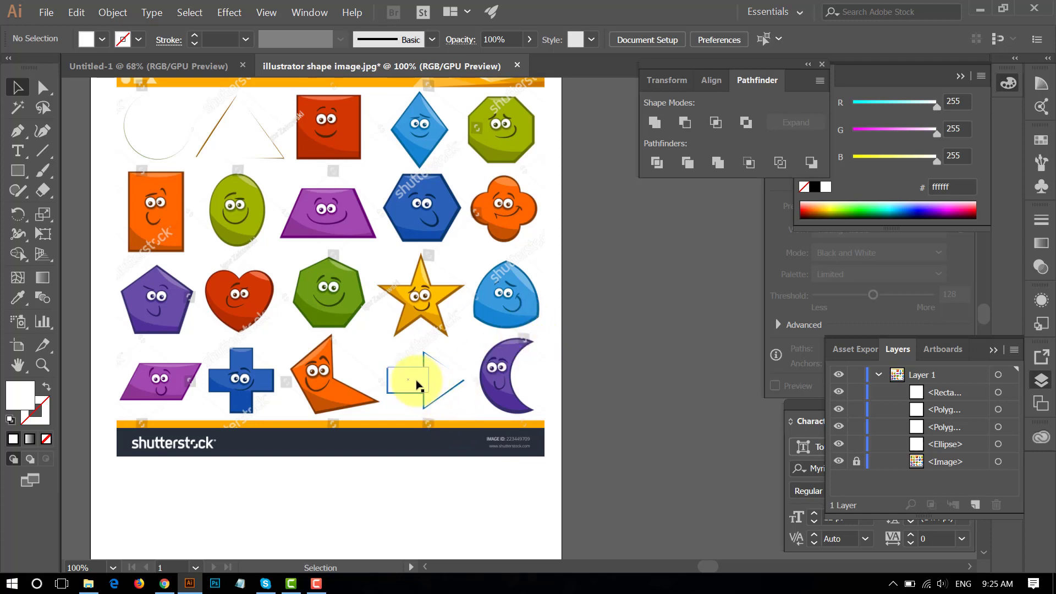
click(444, 380)
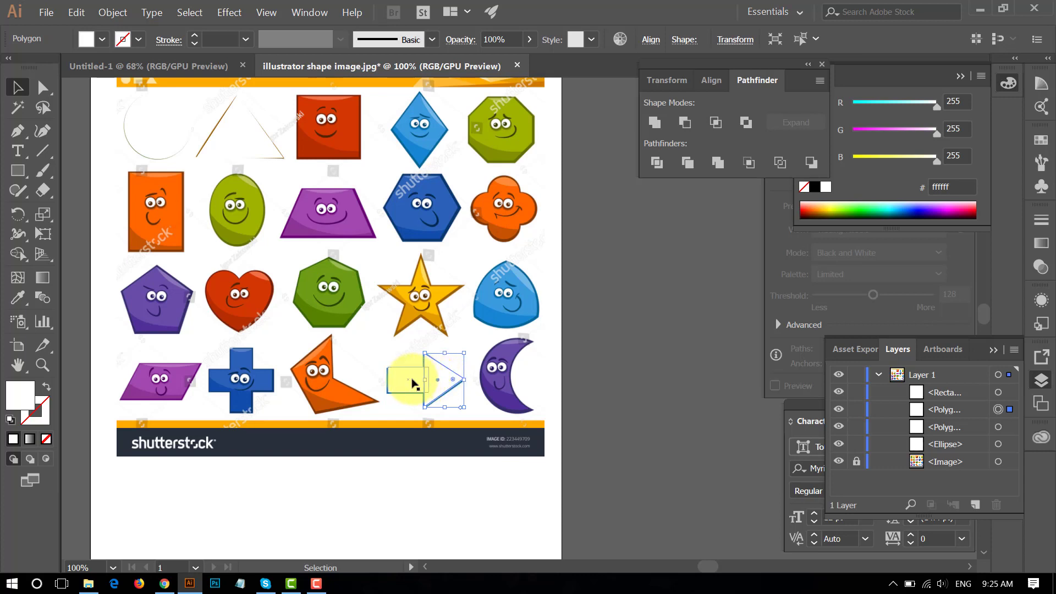
click(412, 382)
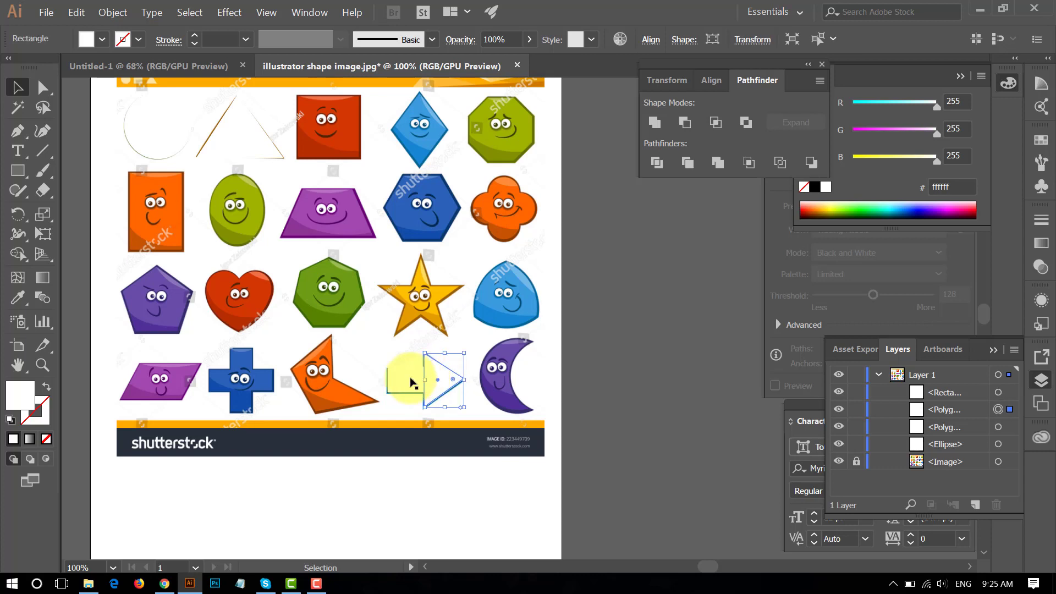
drag(434, 380, 437, 374)
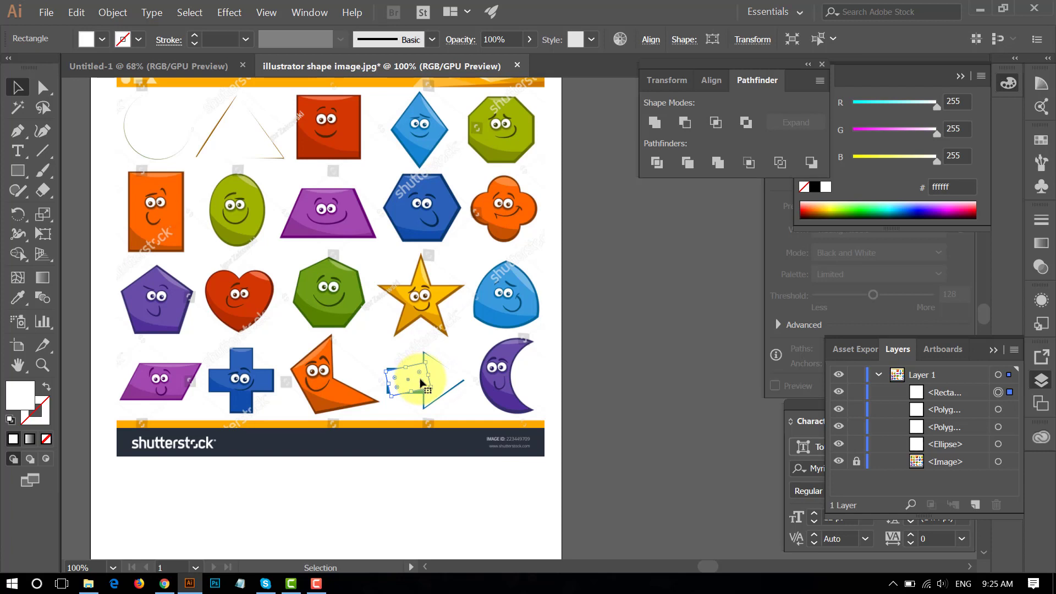
key(ctrl+z)
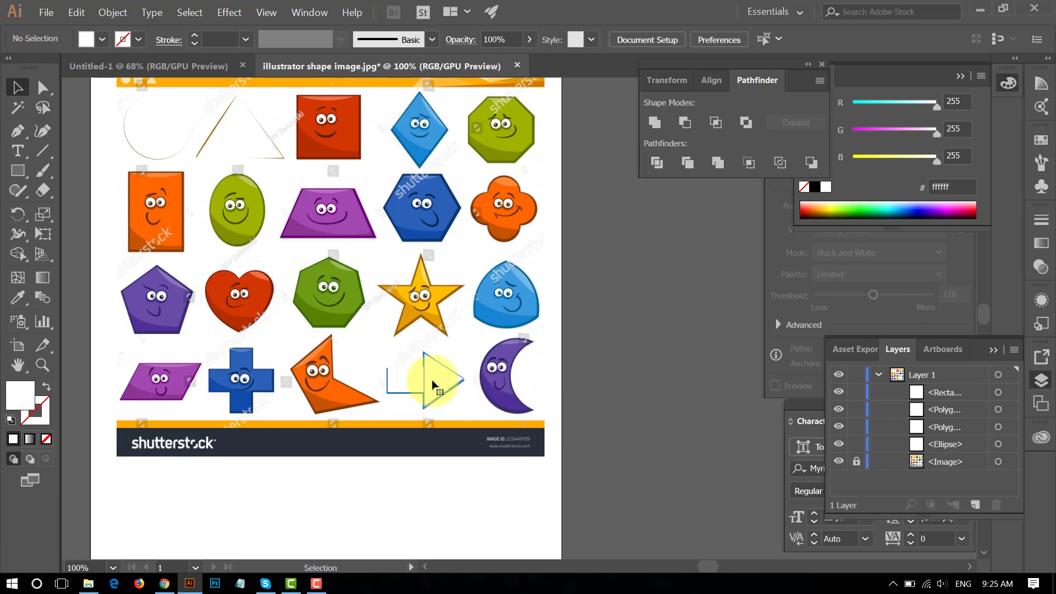
Step: Select the triangle and rectangle together, move them aside, then back over the blue arrow
click(434, 381)
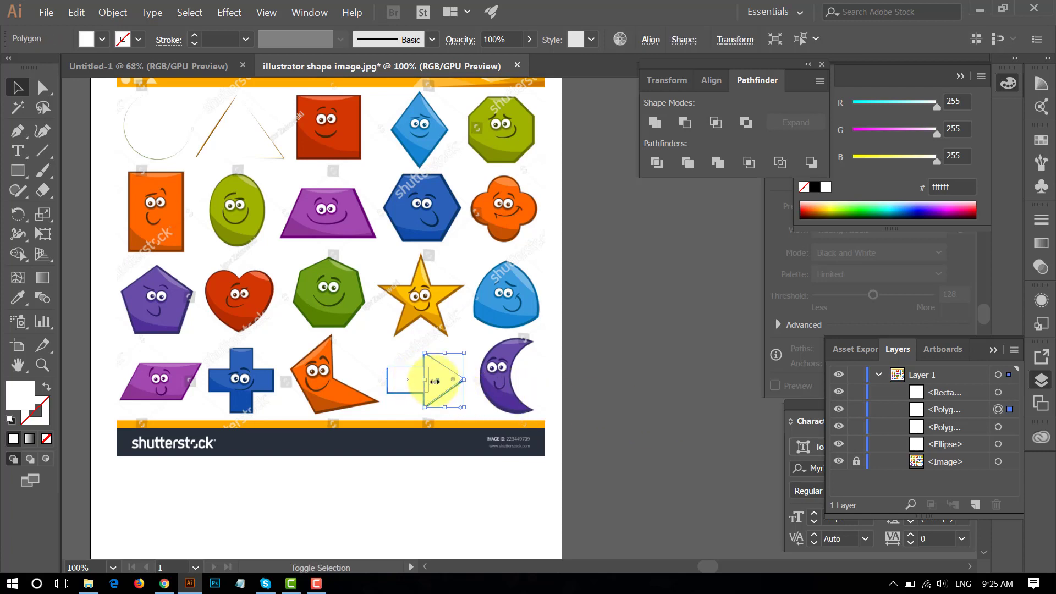
shift+click(395, 382)
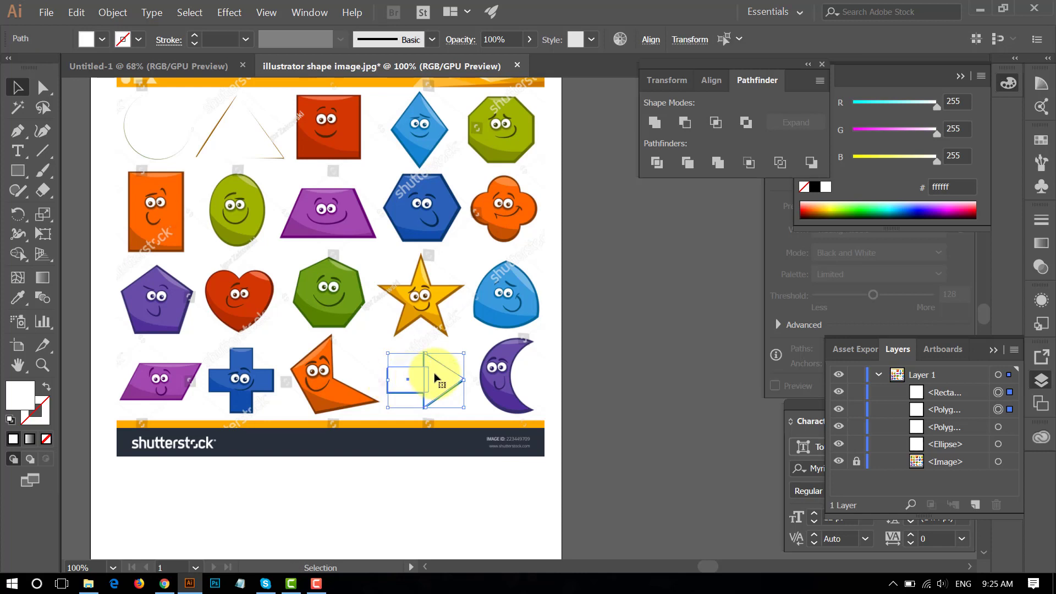
drag(434, 379, 675, 386)
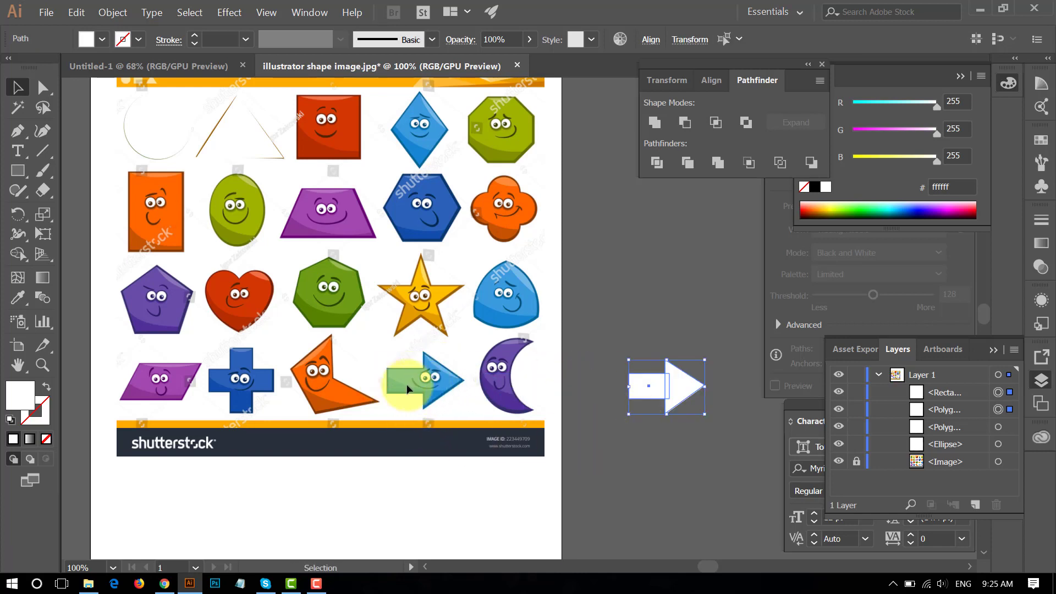
drag(675, 387, 447, 382)
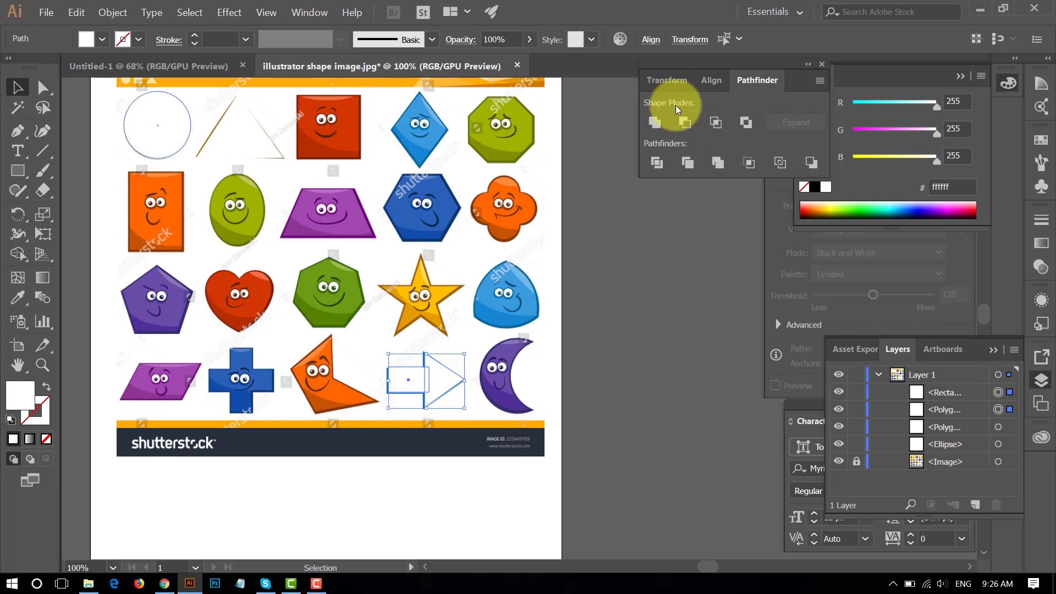
Step: Try Unite on the rectangle and triangle, then undo back to separate shapes
click(657, 127)
click(648, 315)
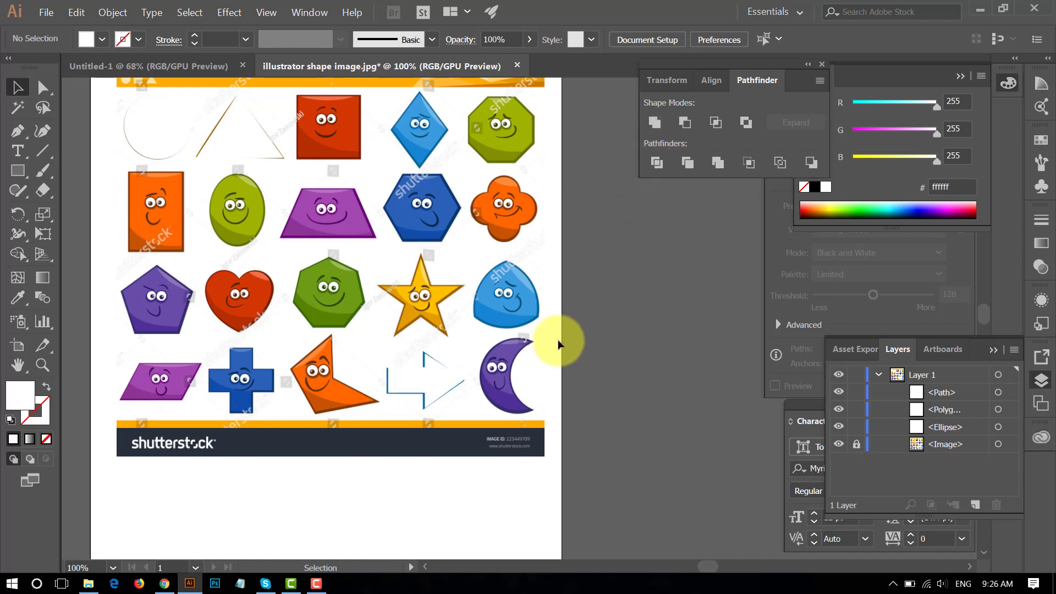
drag(421, 377, 636, 355)
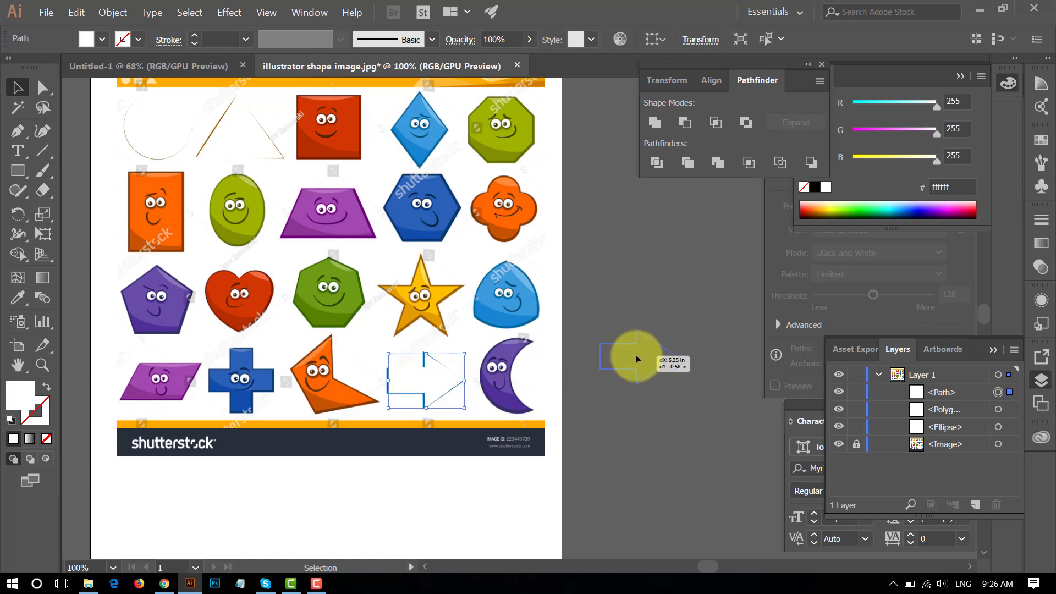
click(667, 428)
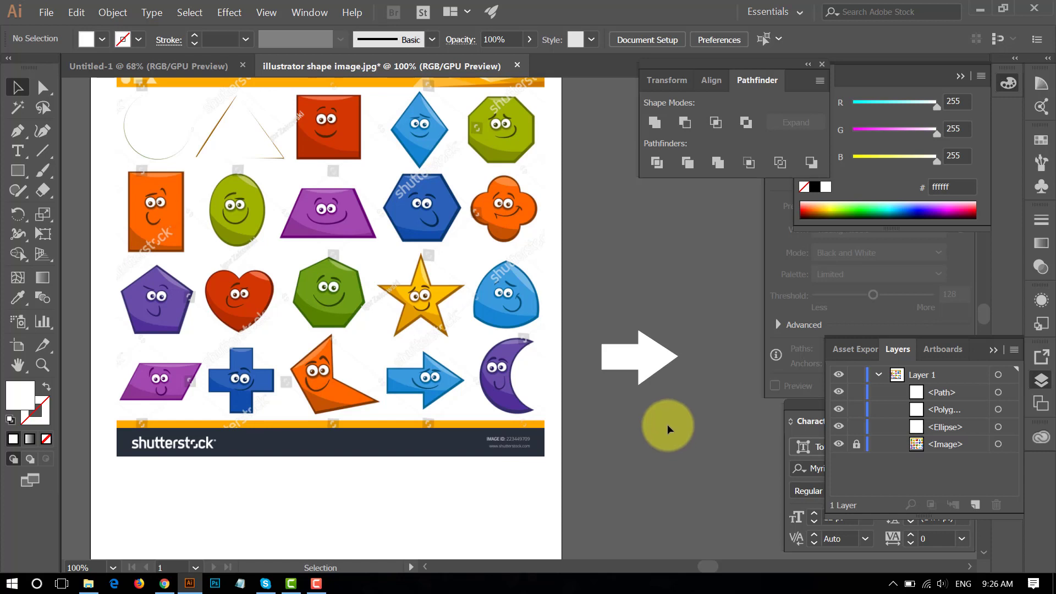
key(ctrl+z)
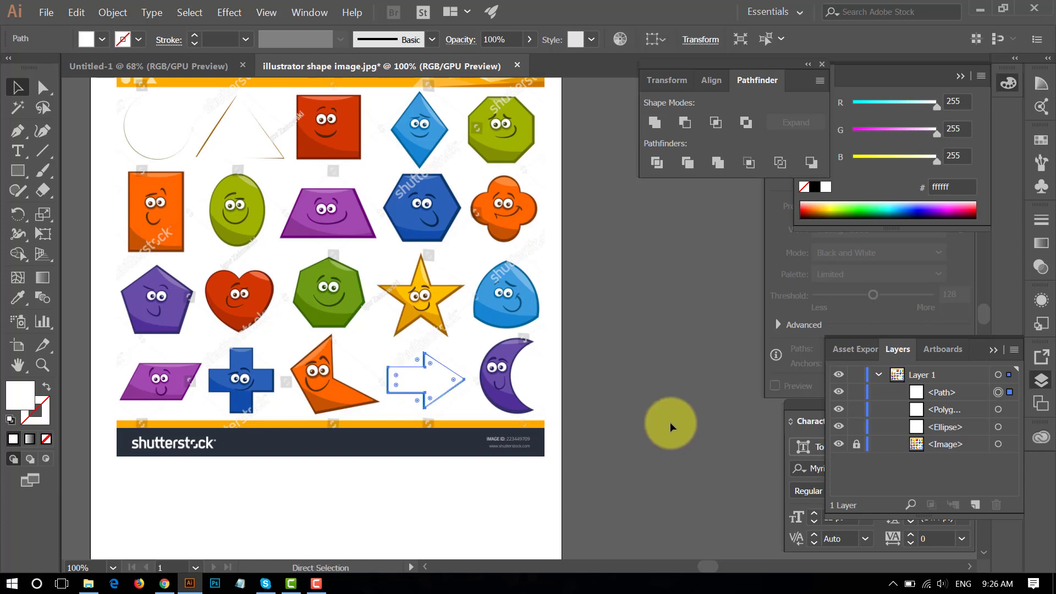
key(ctrl+z)
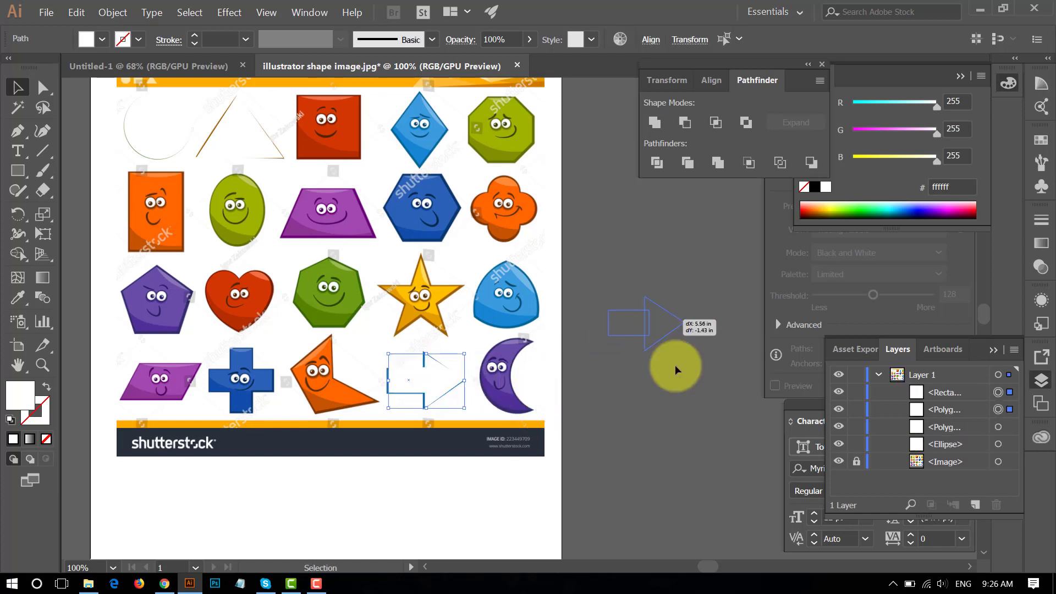
Step: Move both shapes off the artboard, tighten their gap and combine them again
drag(440, 379, 675, 364)
click(691, 404)
click(638, 332)
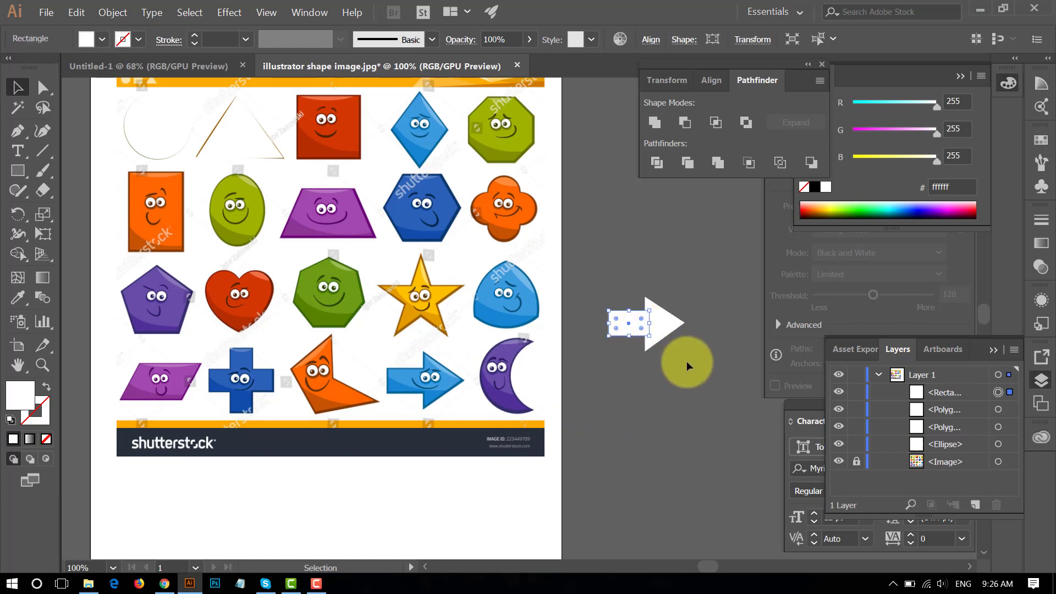
click(687, 361)
click(657, 322)
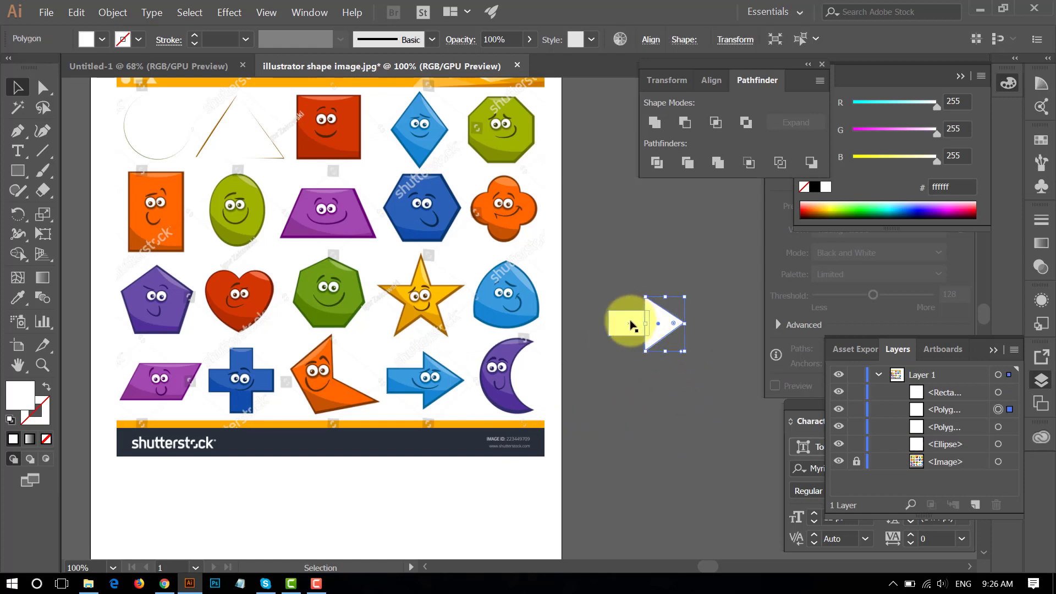
click(668, 368)
drag(624, 332, 610, 331)
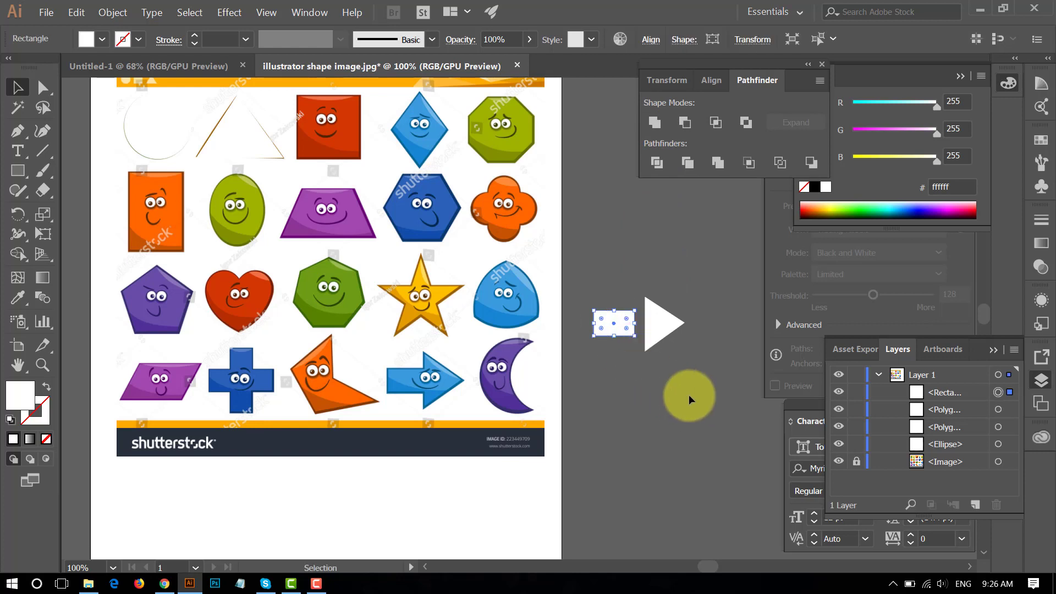
drag(689, 395, 616, 279)
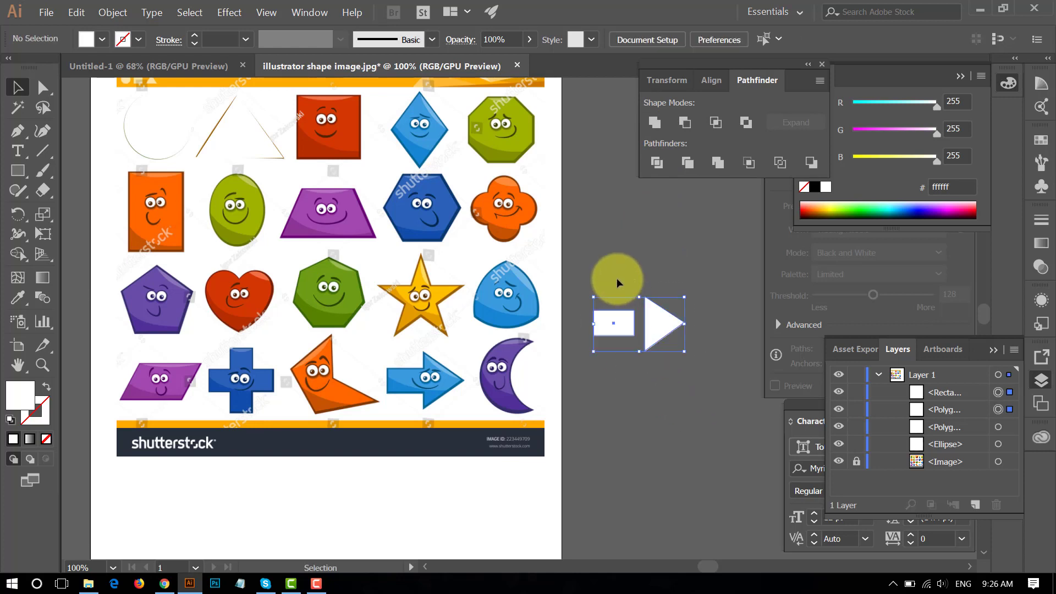
click(655, 123)
drag(660, 323, 682, 287)
click(665, 339)
Step: Undo the combination, restoring the rectangle and triangle as separate shapes
key(ctrl+z)
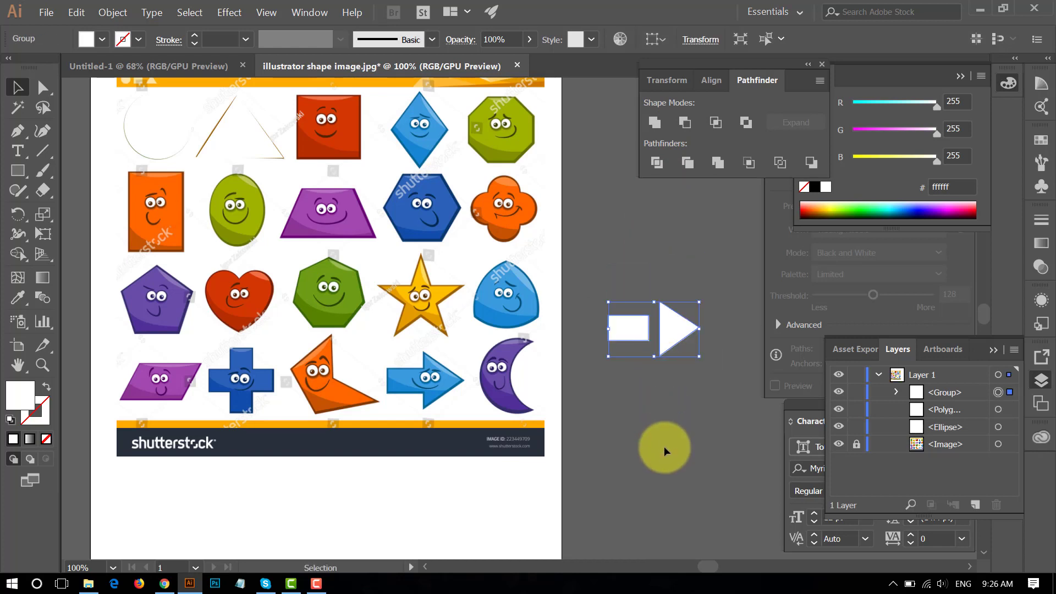
drag(659, 328, 675, 301)
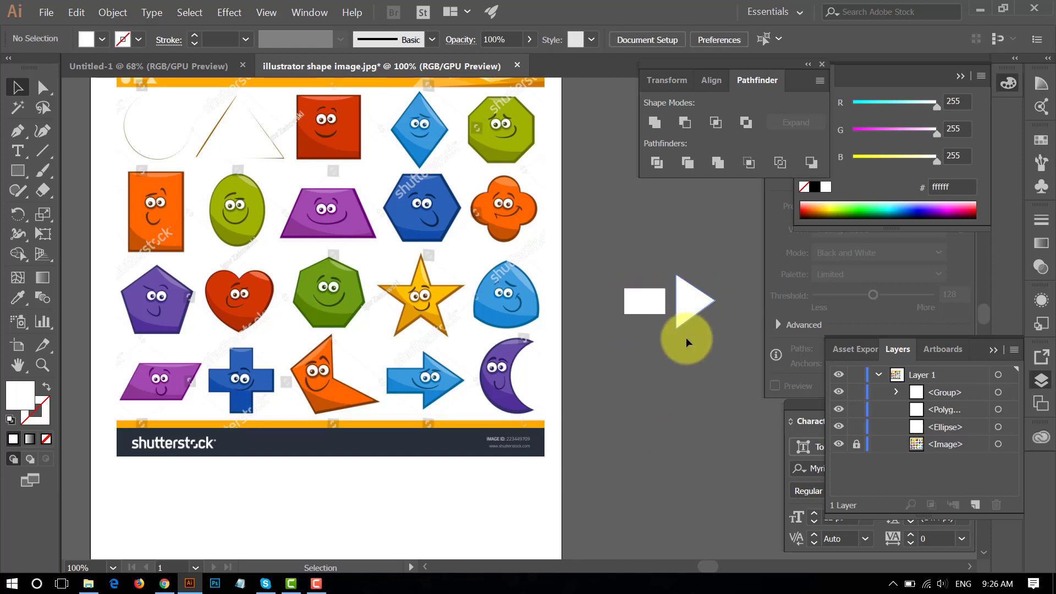
click(685, 312)
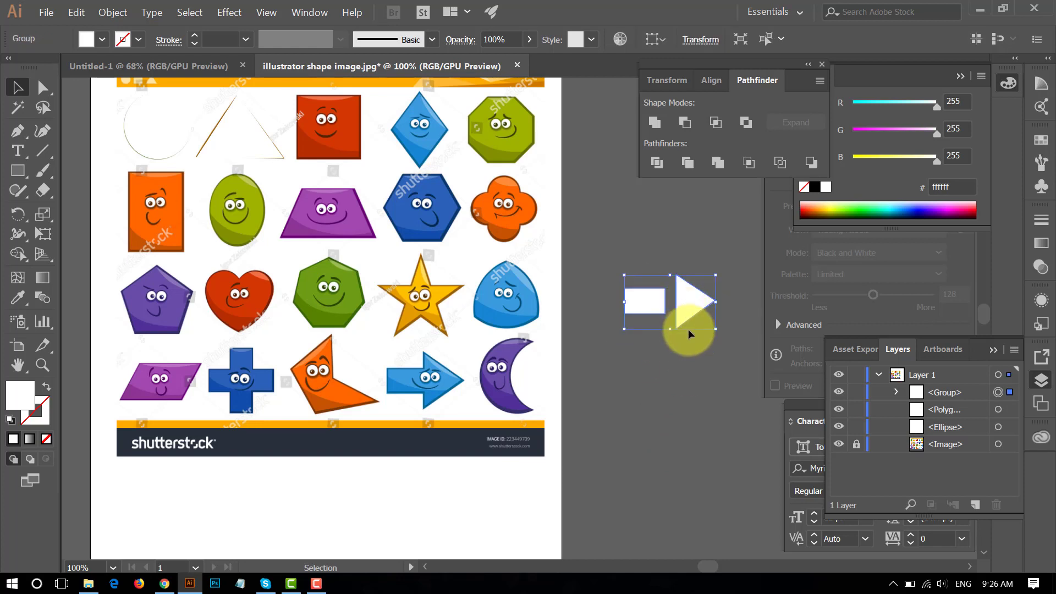
key(a)
key(ctrl+z)
key(ctrl+z)
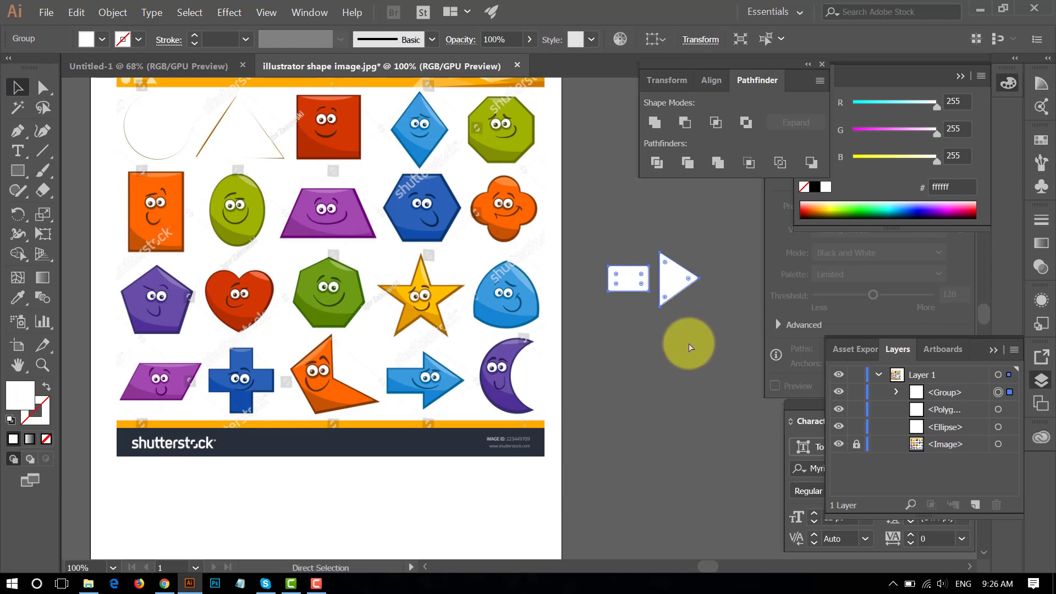
key(ctrl+z)
key(ctrl+z)
key(ctrl+z)
key(ctrl+z)
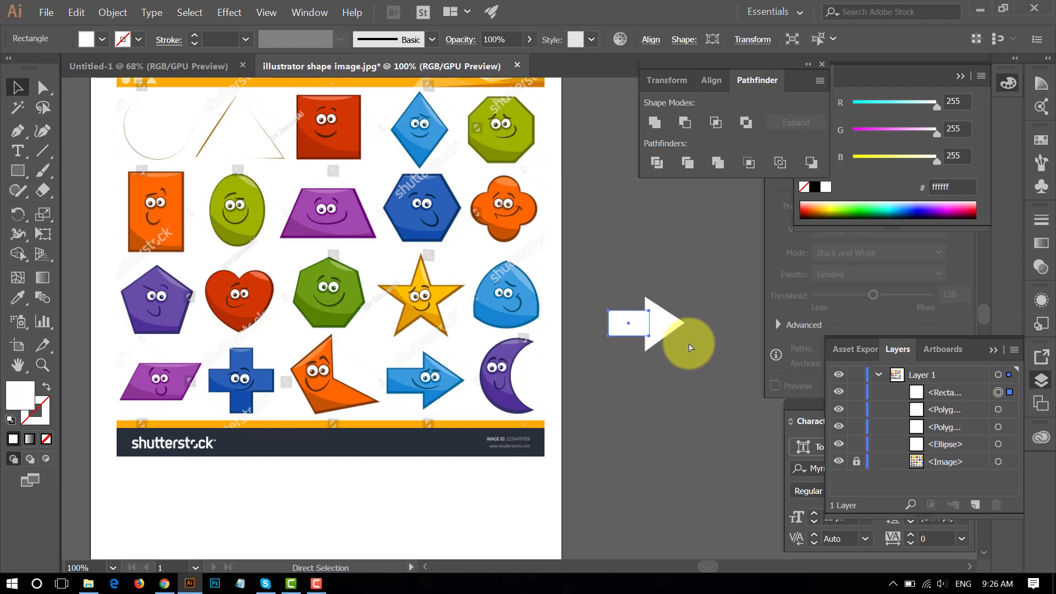
click(681, 371)
Step: Unite the rectangle and triangle into one white arrow and move it onto the blue arrow
click(638, 320)
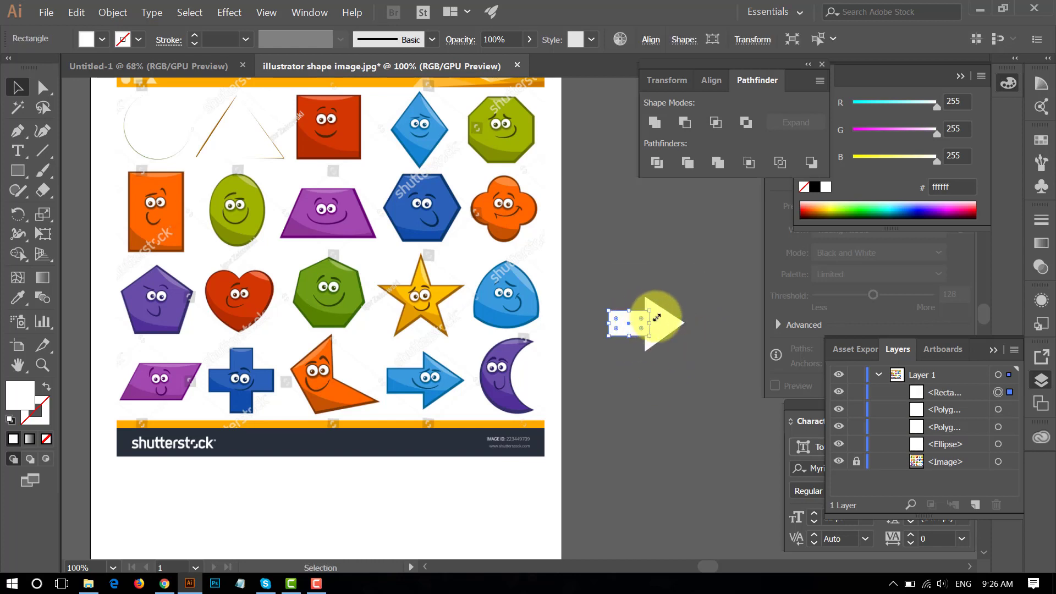
shift+click(619, 285)
click(663, 122)
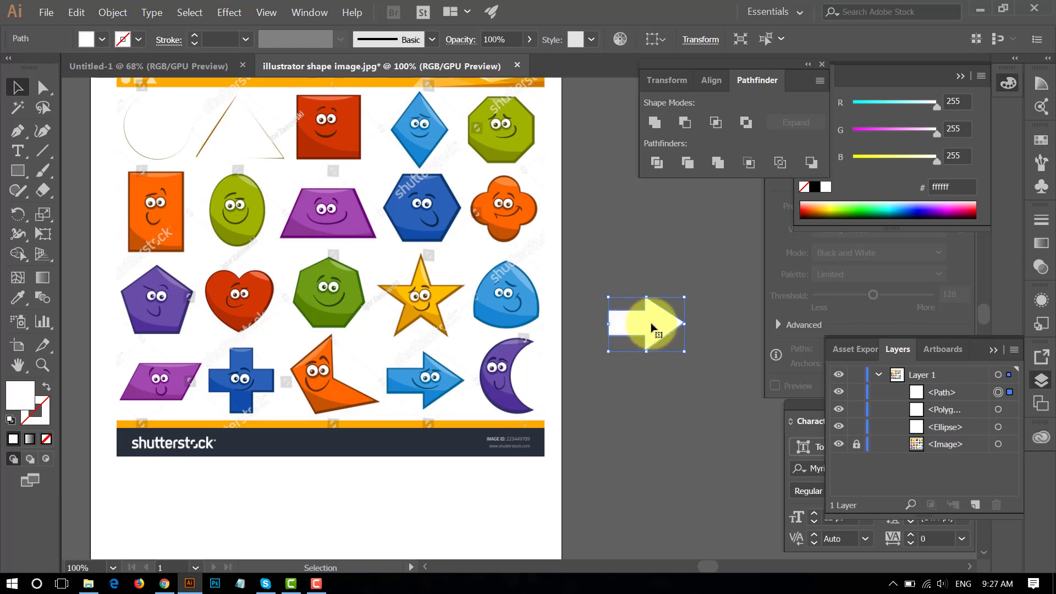
click(690, 379)
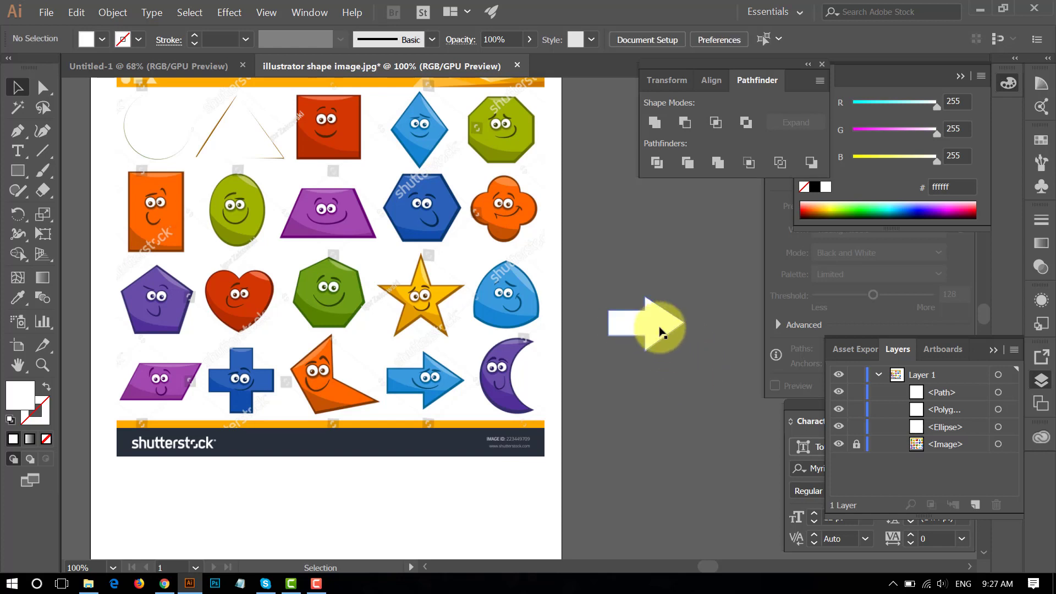
click(660, 330)
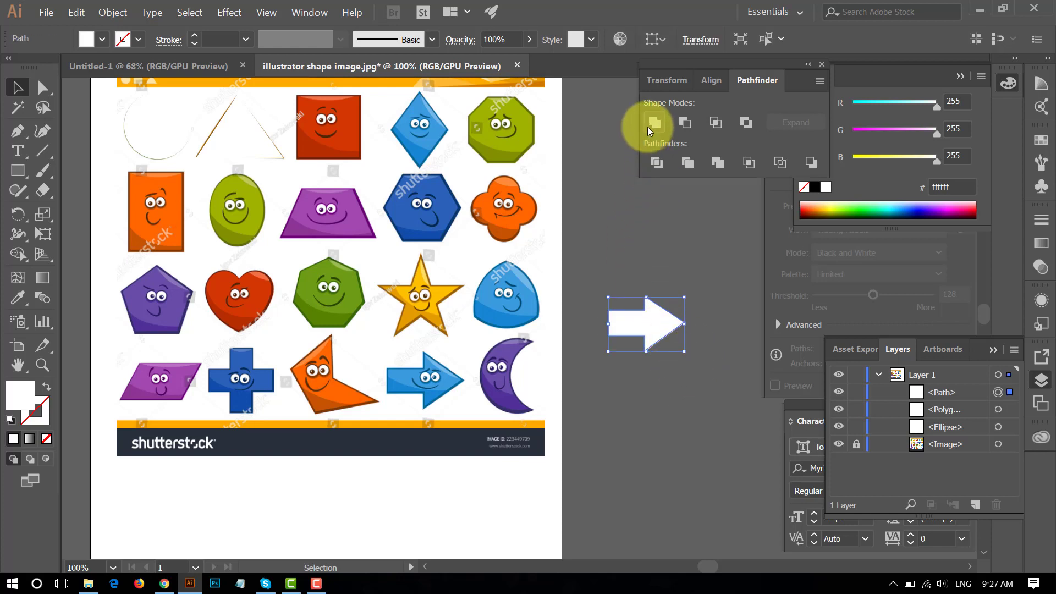
mouse_move(641, 350)
mouse_down()
mouse_move(560, 343)
mouse_move(421, 379)
mouse_up()
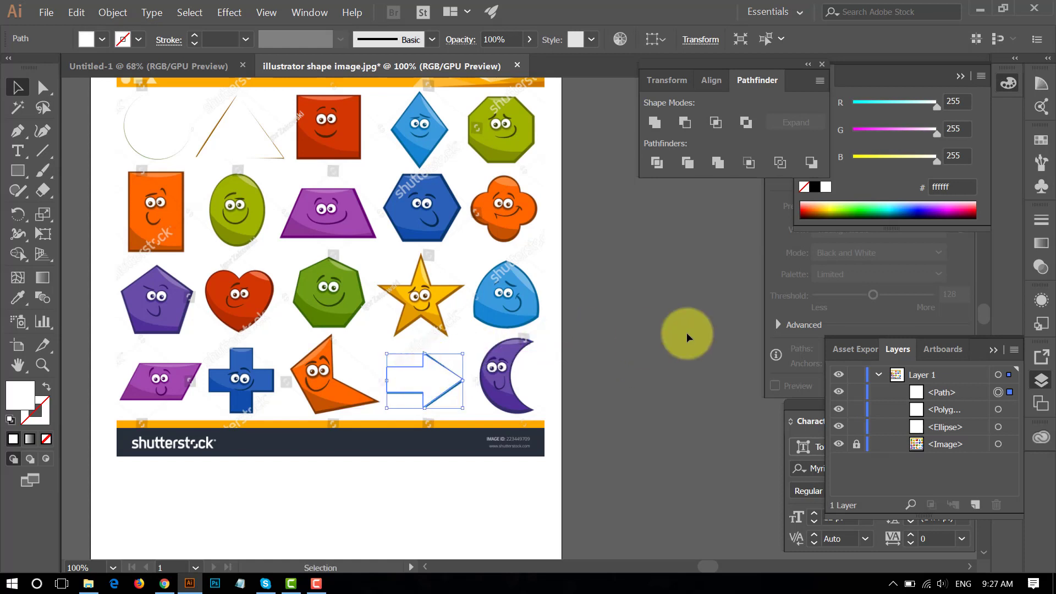
click(751, 322)
drag(607, 390, 685, 353)
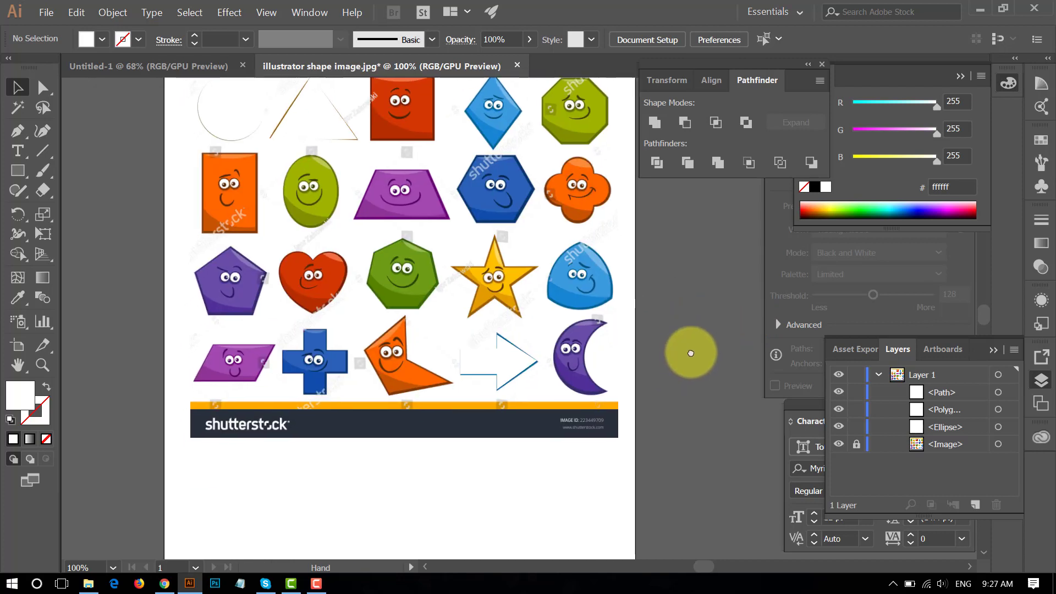
Step: Draw vertical and horizontal rectangles over the blue cross and unite them into one shape
drag(329, 349, 394, 349)
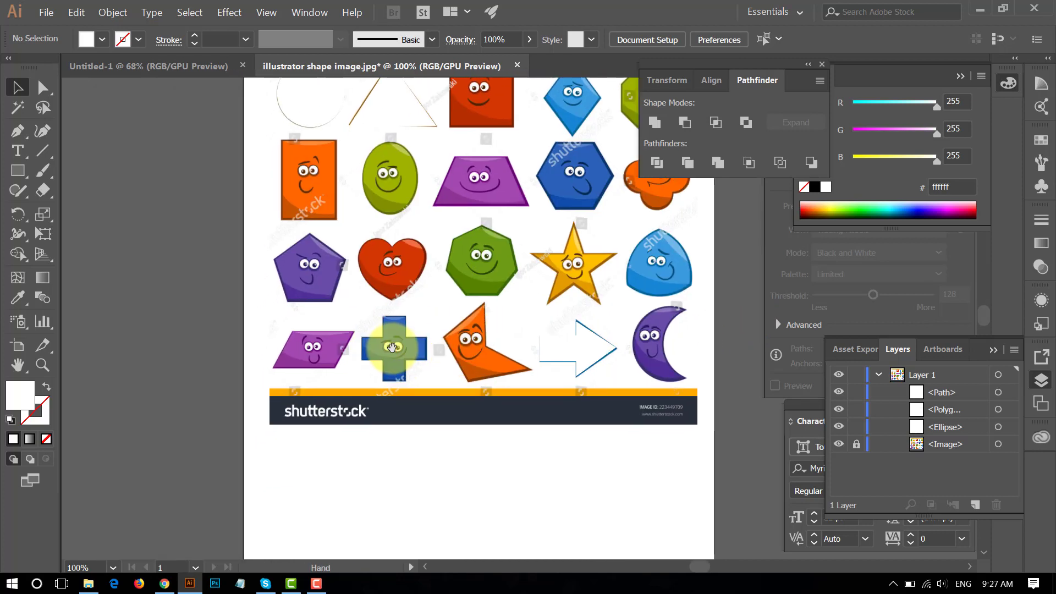
click(25, 179)
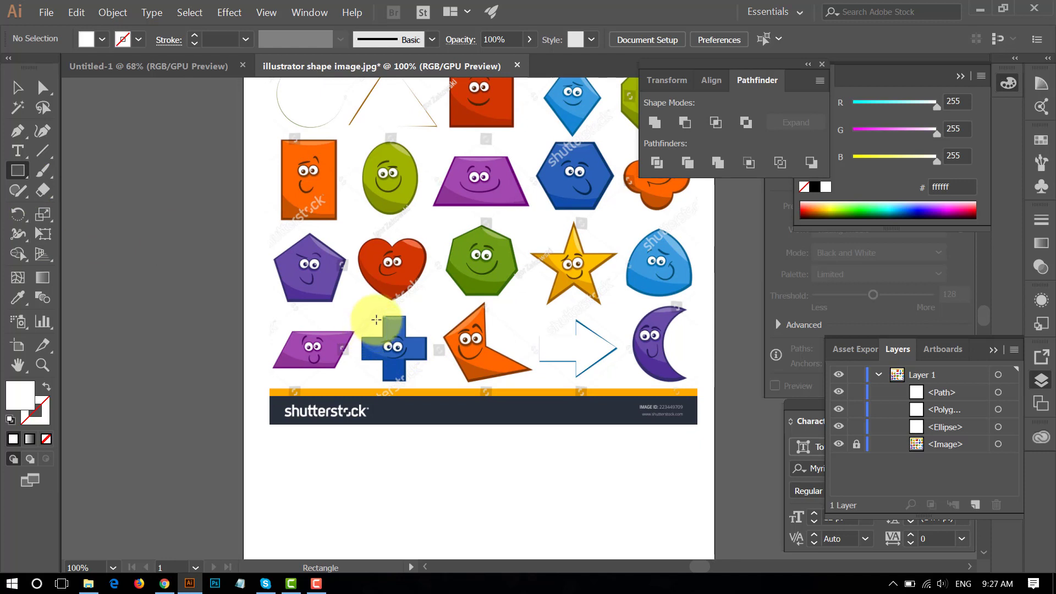
drag(383, 317, 406, 380)
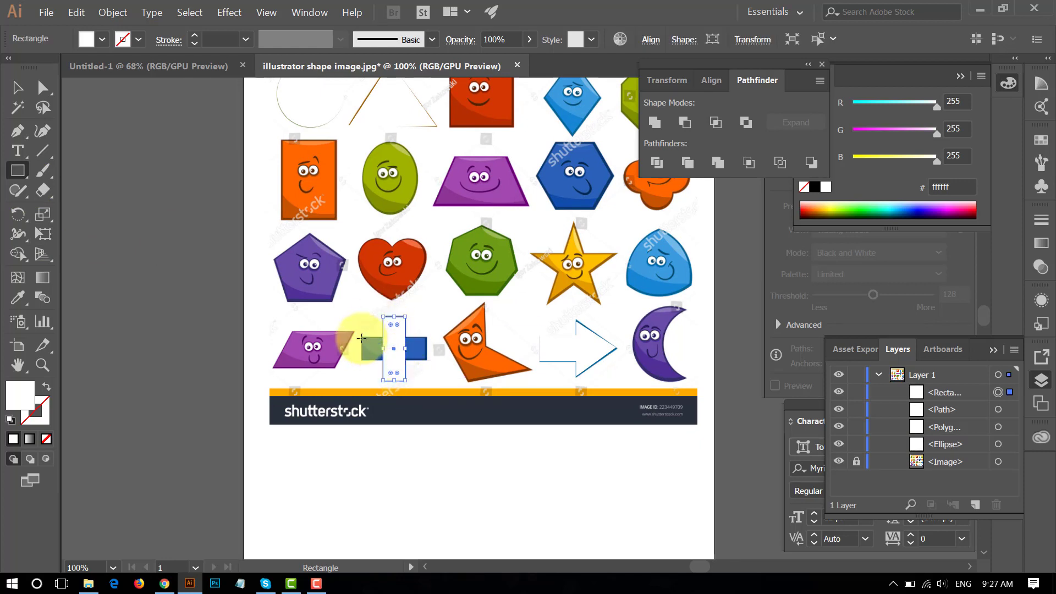
drag(361, 337, 428, 361)
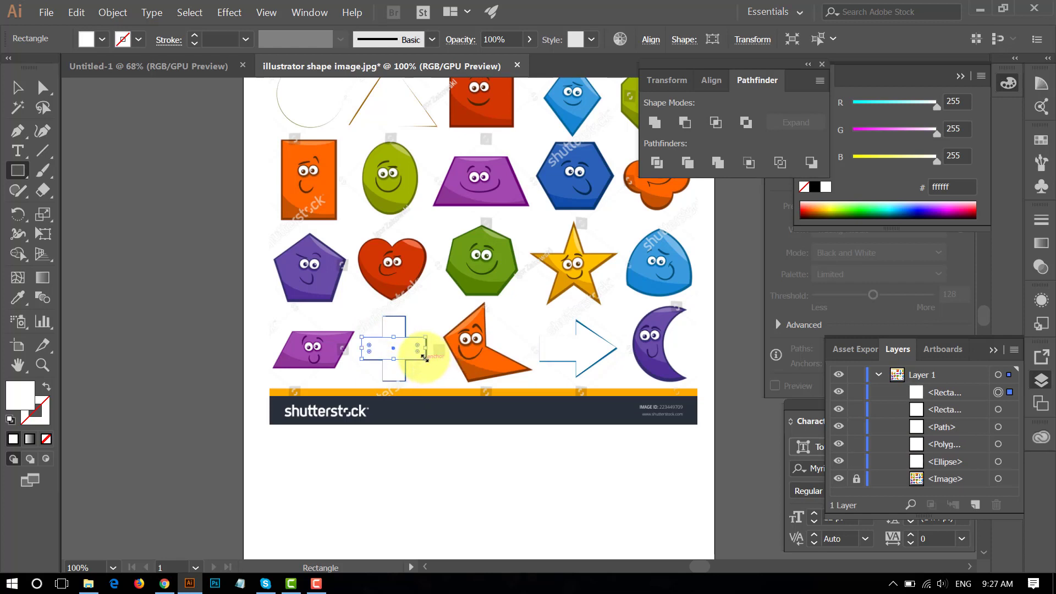
click(25, 92)
shift+click(391, 328)
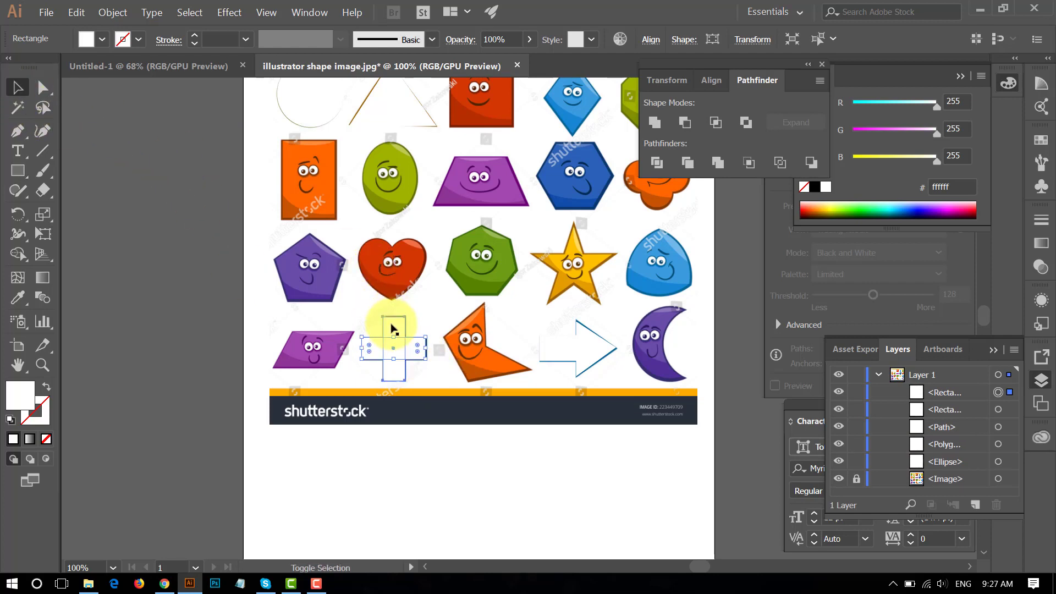
click(653, 124)
Step: Position the white united cross exactly over the blue cross
drag(409, 345, 184, 278)
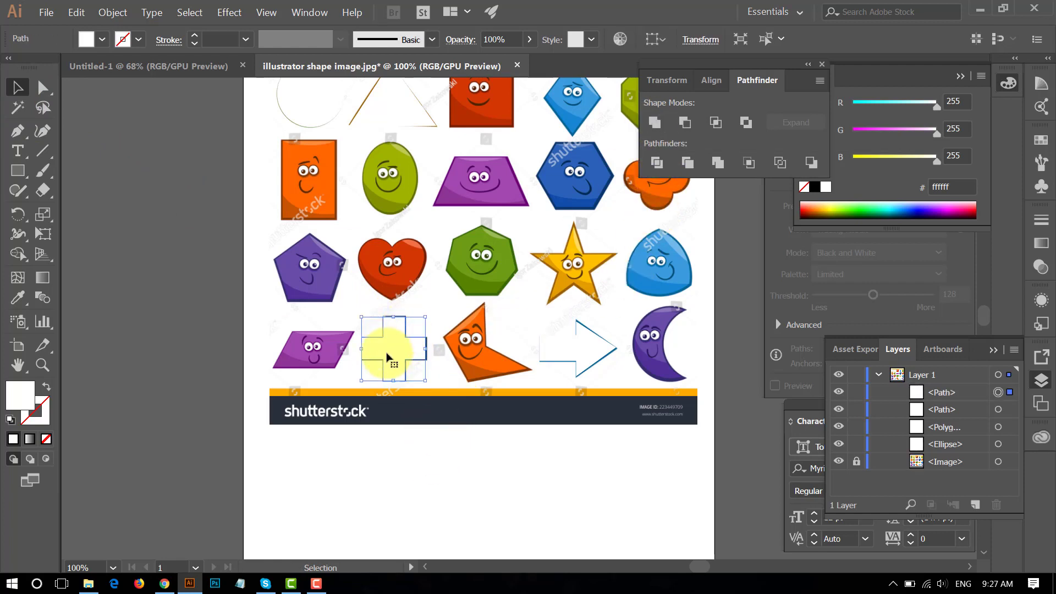
click(178, 409)
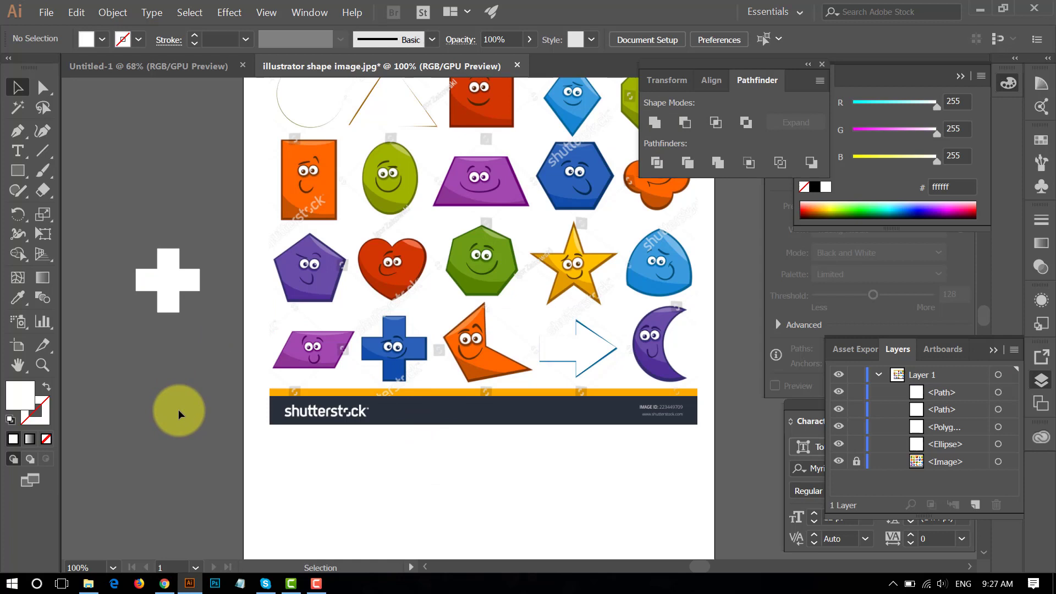
click(177, 262)
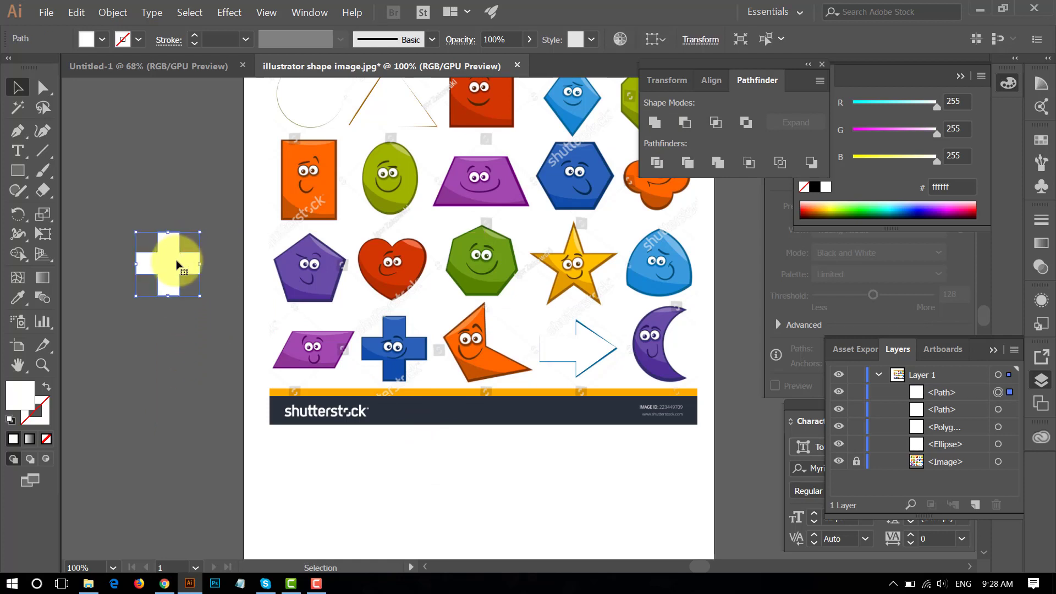
key(a)
key(shift+Down)
key(shift+Down)
key(shift+Down)
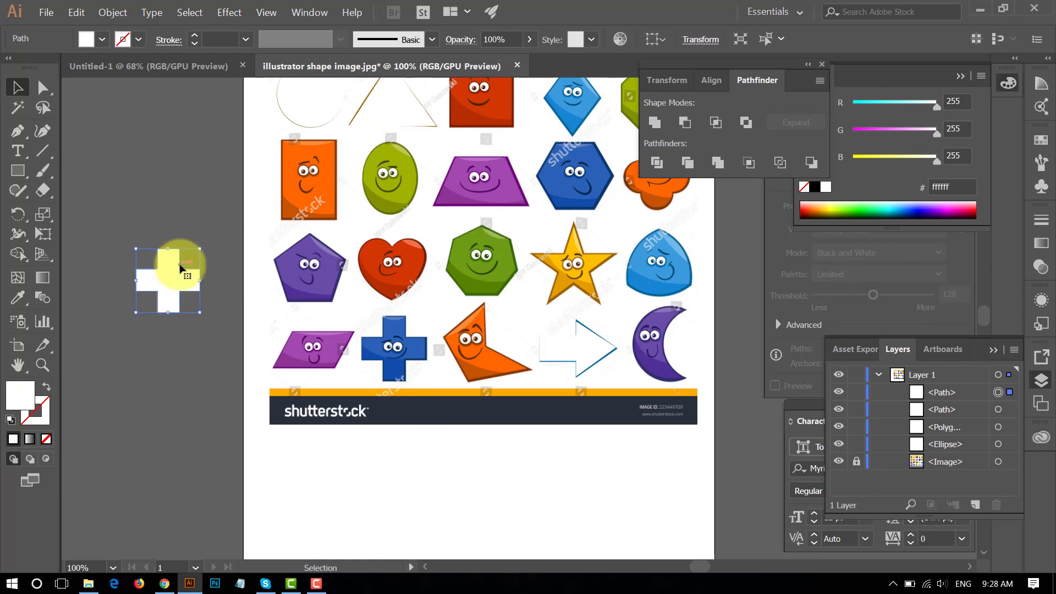
drag(180, 269, 405, 335)
drag(600, 306, 514, 367)
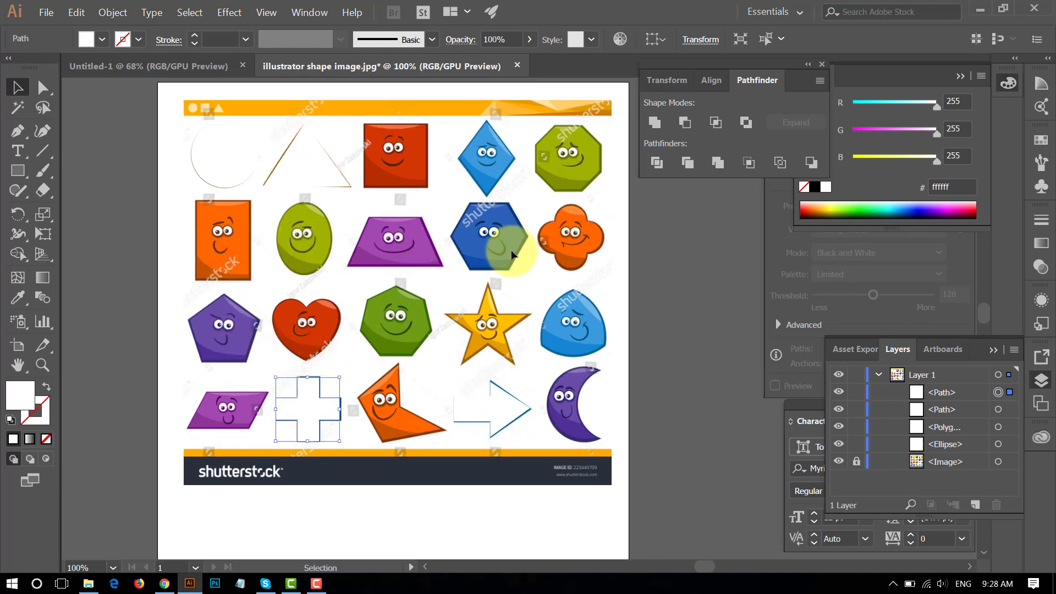
Step: Draw a rectangle over the purple trapezoid and shift a top corner to match its slant
click(17, 170)
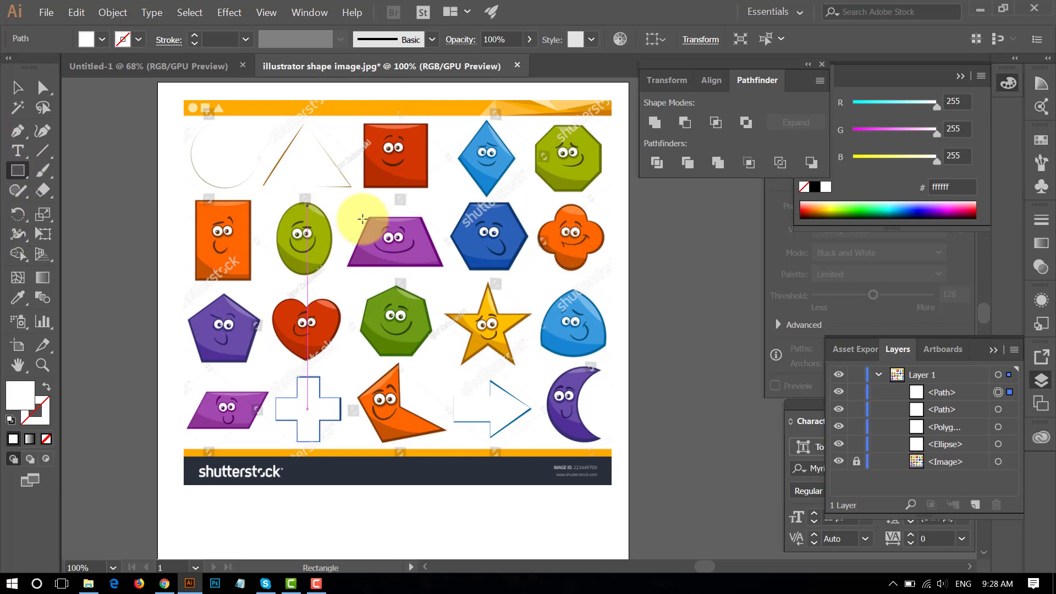
drag(345, 216, 444, 266)
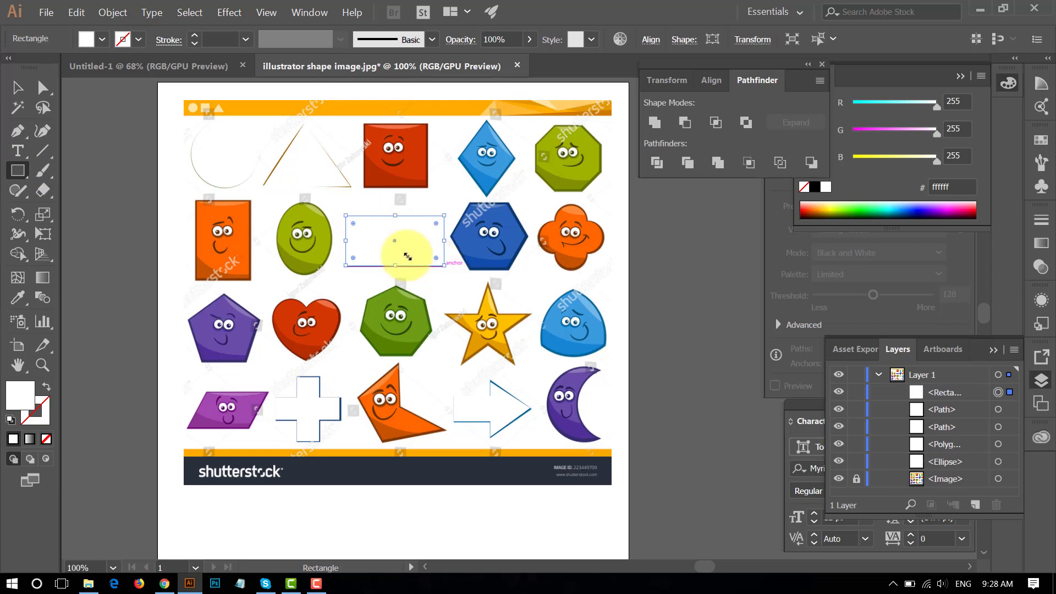
click(43, 87)
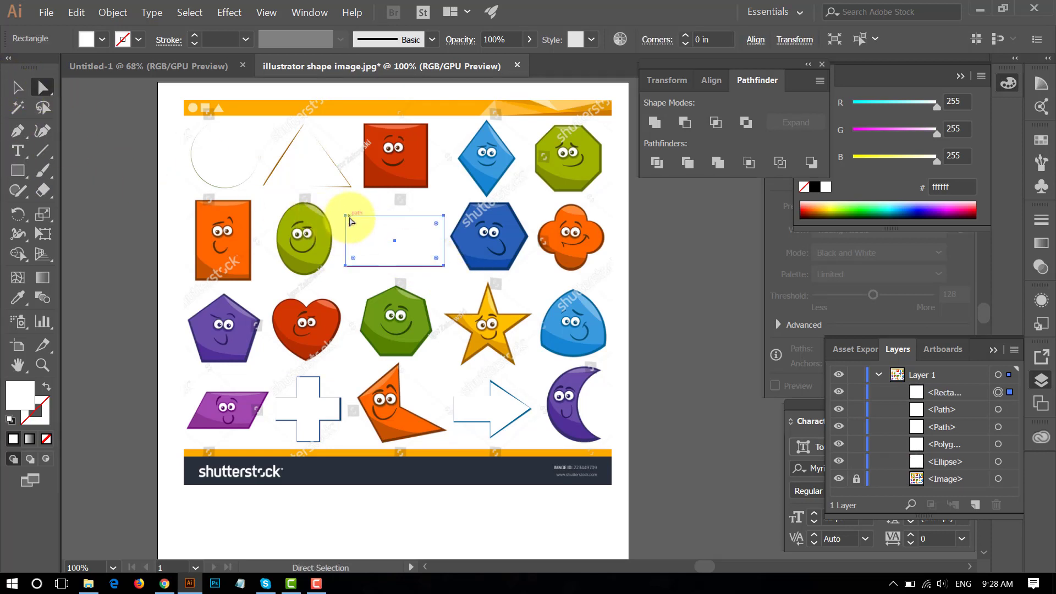
mouse_move(344, 217)
mouse_down()
mouse_move(380, 231)
mouse_move(370, 215)
mouse_up()
key(ctrl+z)
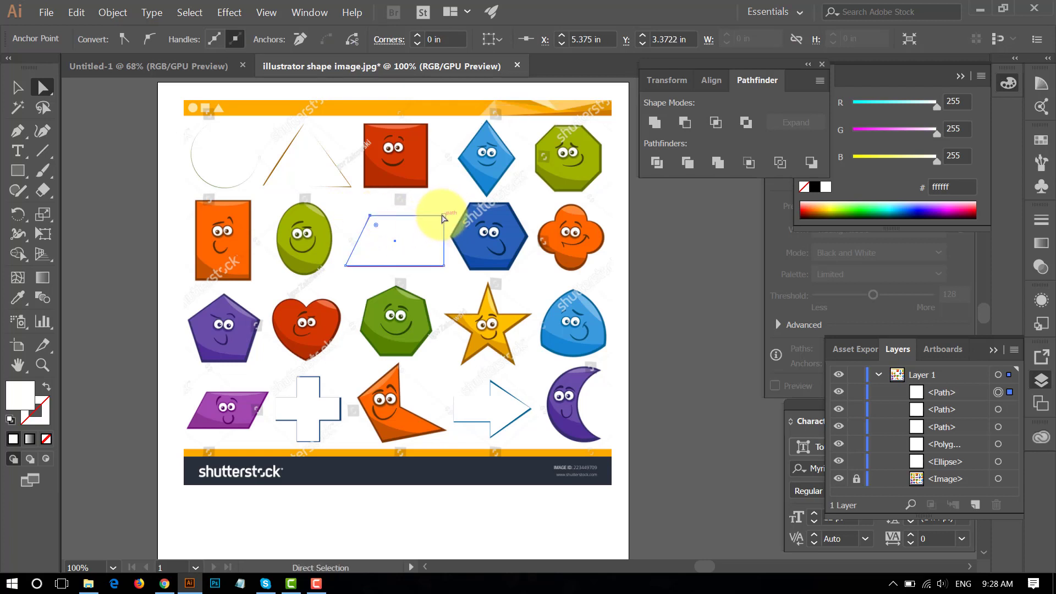
drag(444, 216, 444, 218)
Step: Set the traced shape's fill to None and its stroke to black
click(853, 176)
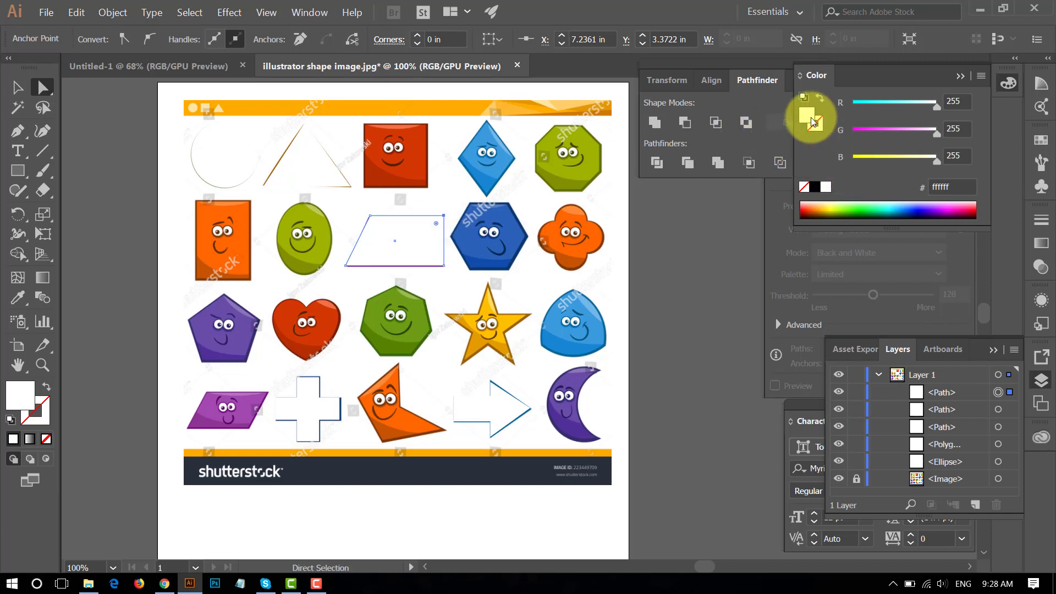
click(804, 188)
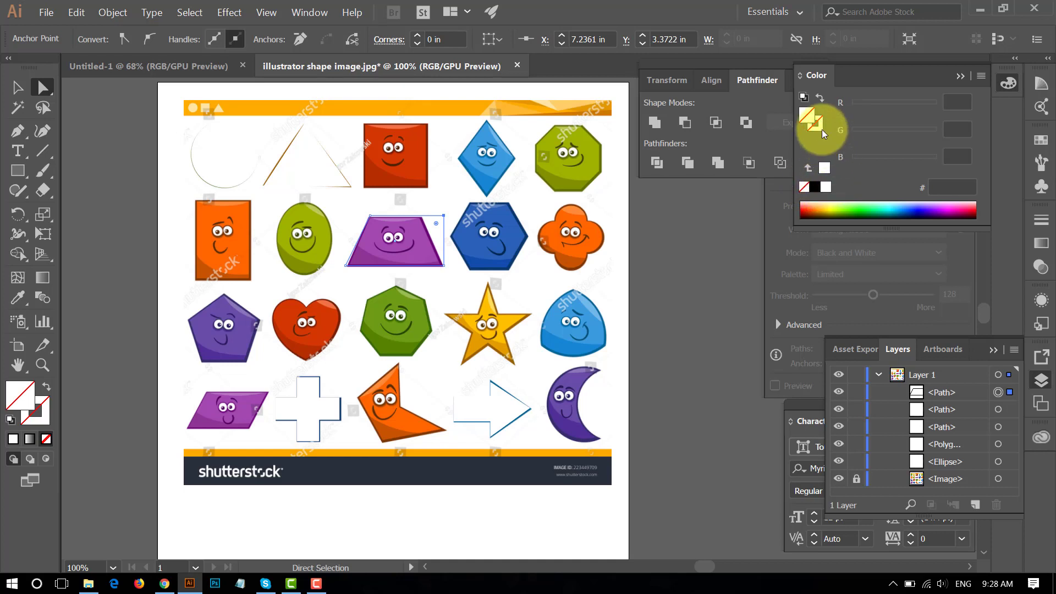
click(816, 125)
click(814, 187)
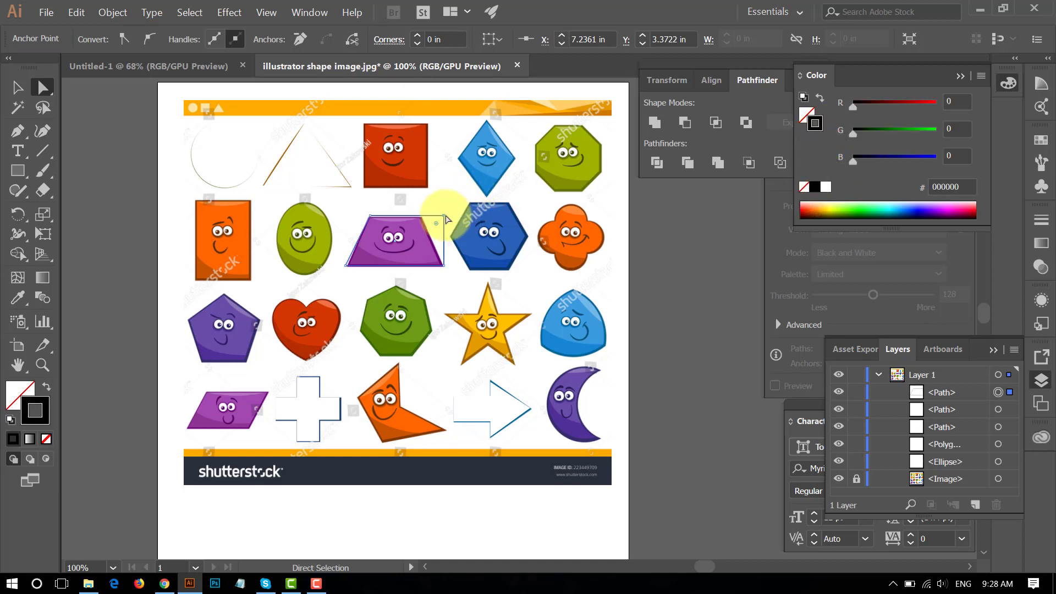
Step: Pull the top-right and bottom-left corners onto the trapezoid's outline
drag(443, 216, 422, 216)
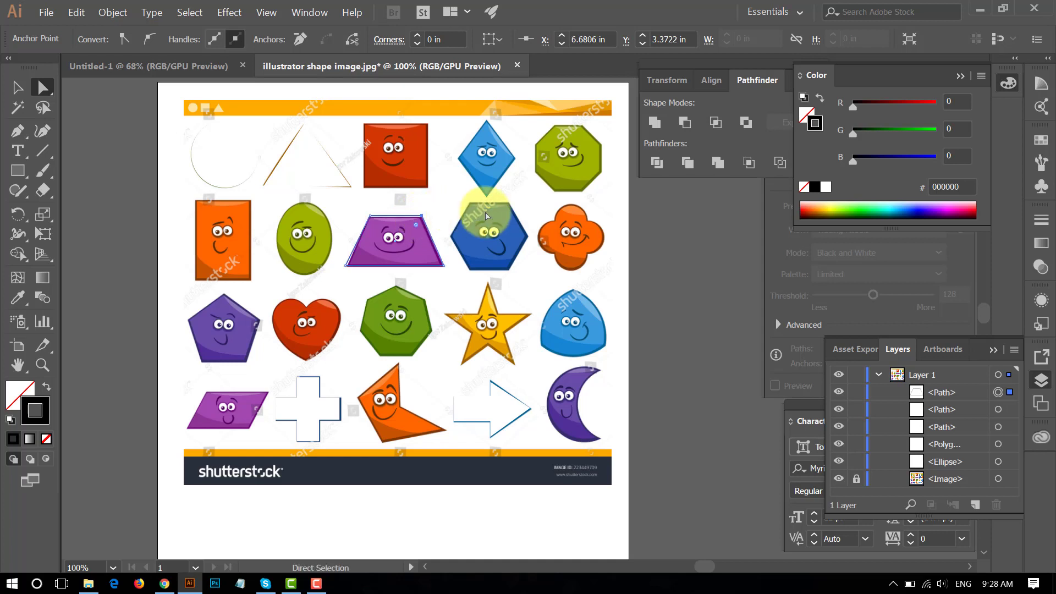
click(688, 251)
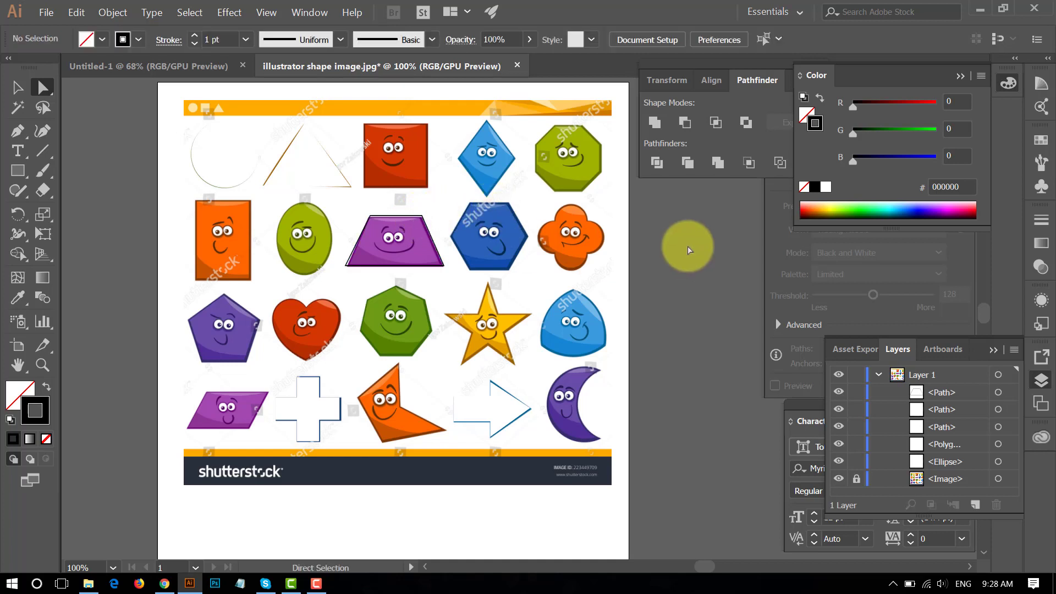
click(345, 268)
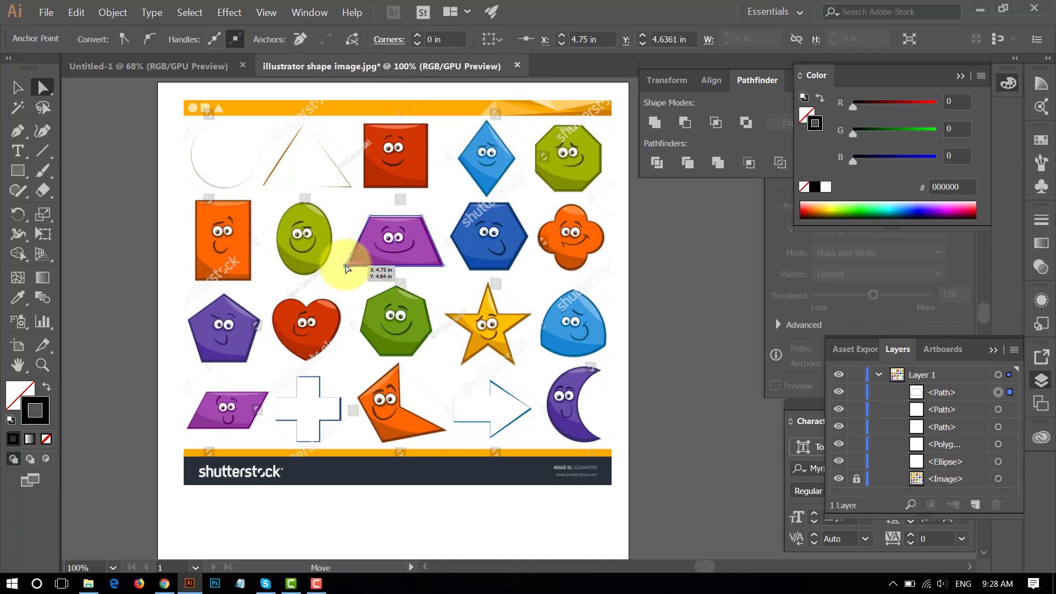
drag(348, 268, 353, 268)
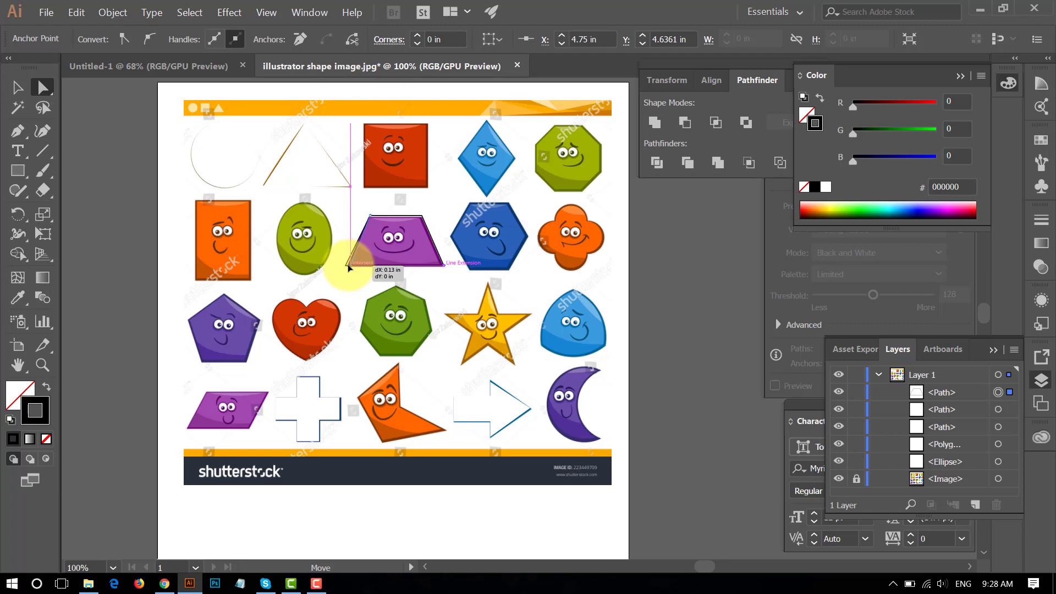
drag(348, 268, 346, 266)
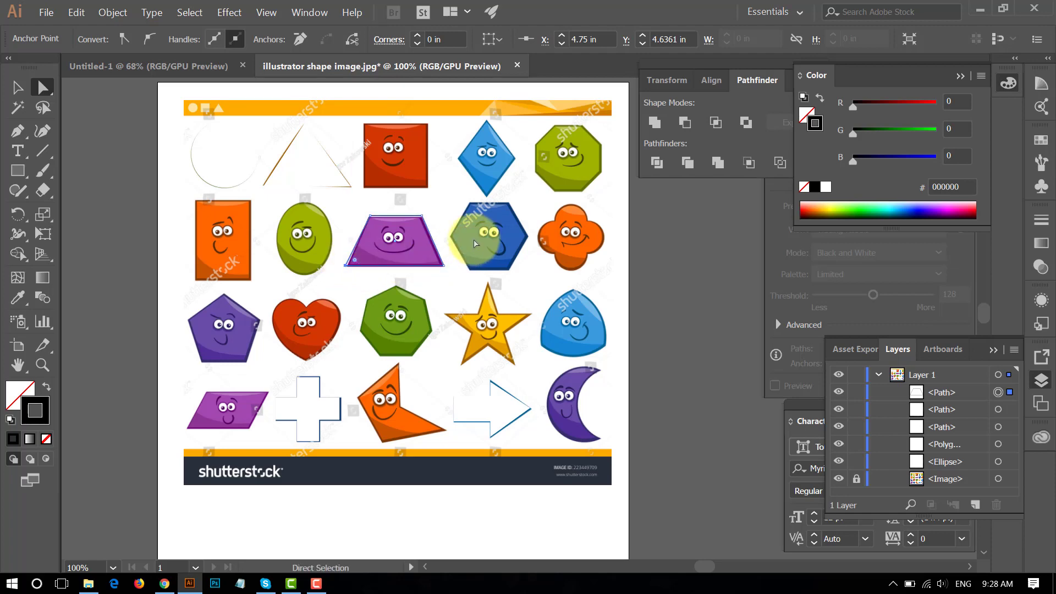
Step: Move the bottom-left, top-left and top-right anchors onto the trapezoid's corners
key(ctrl+equal)
key(ctrl+equal)
key(ctrl+equal)
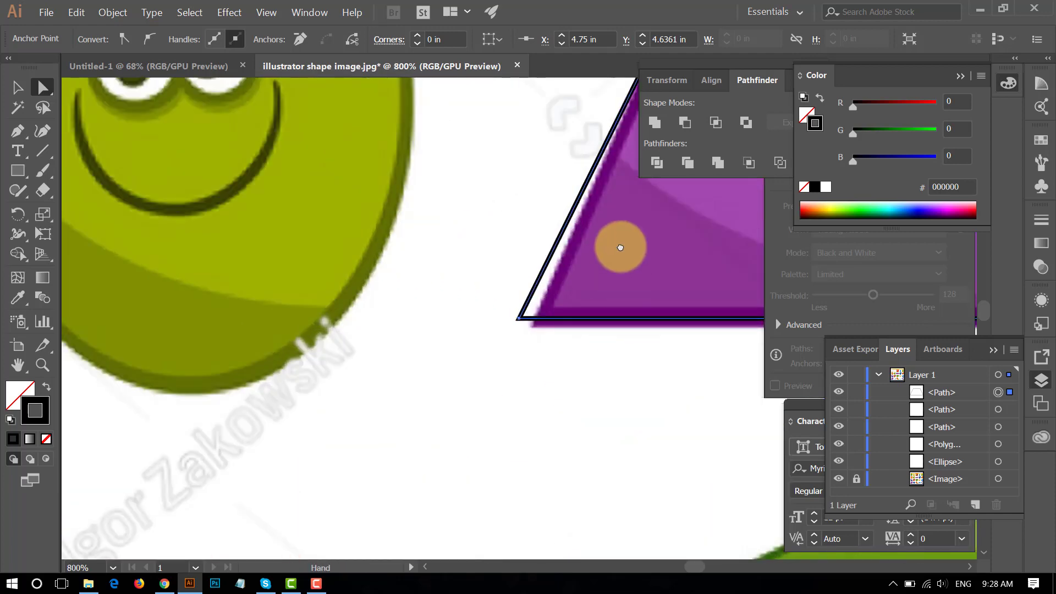
drag(619, 248, 441, 247)
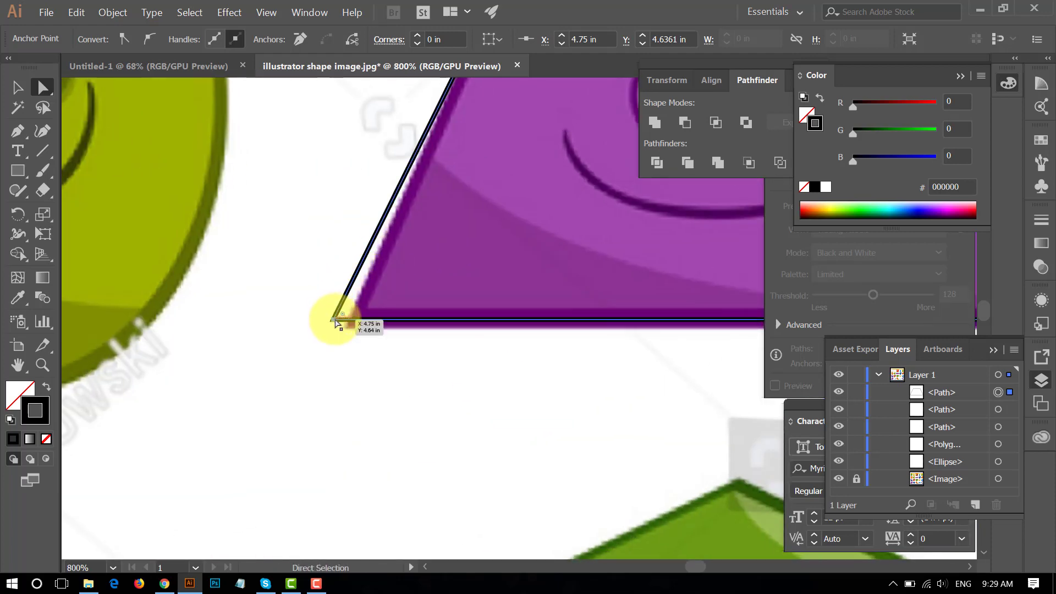
drag(334, 322, 352, 323)
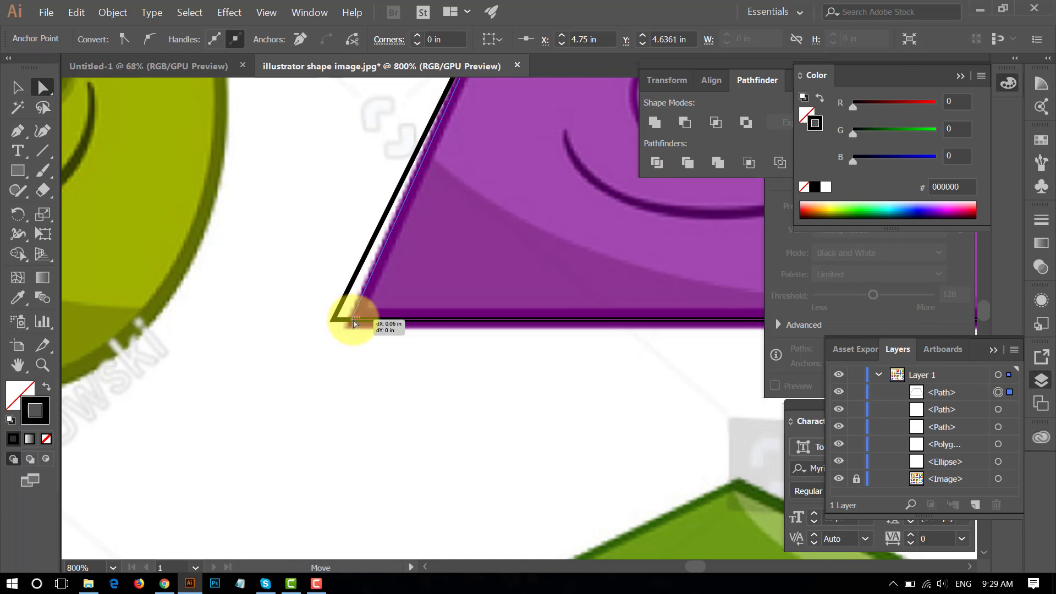
scroll(471, 236, up, 4)
scroll(377, 279, up, 2)
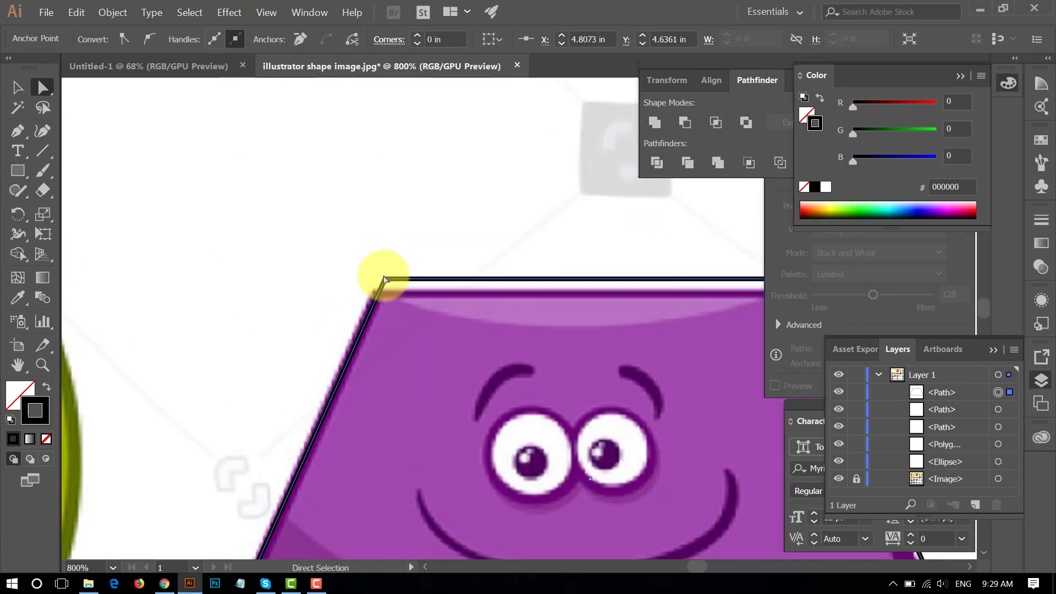
drag(384, 280, 378, 297)
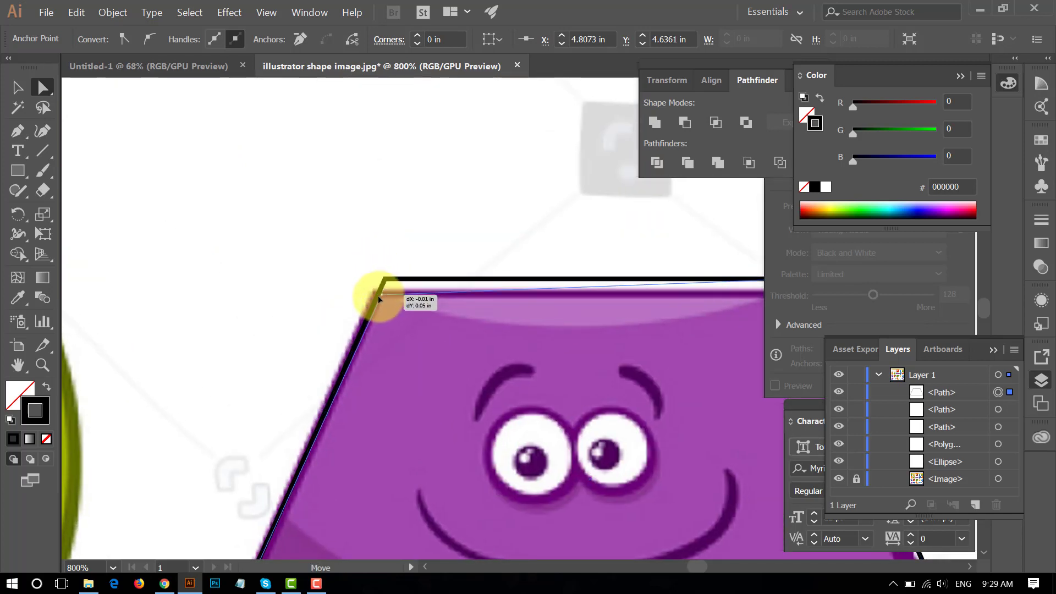
scroll(507, 326, right, 4)
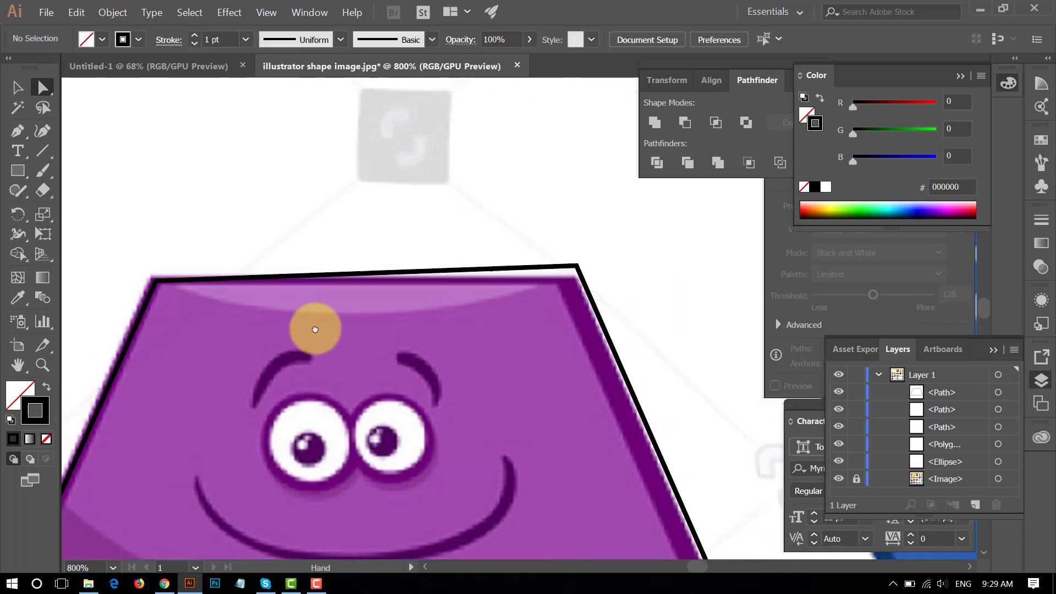
scroll(314, 330, right, 1)
click(523, 265)
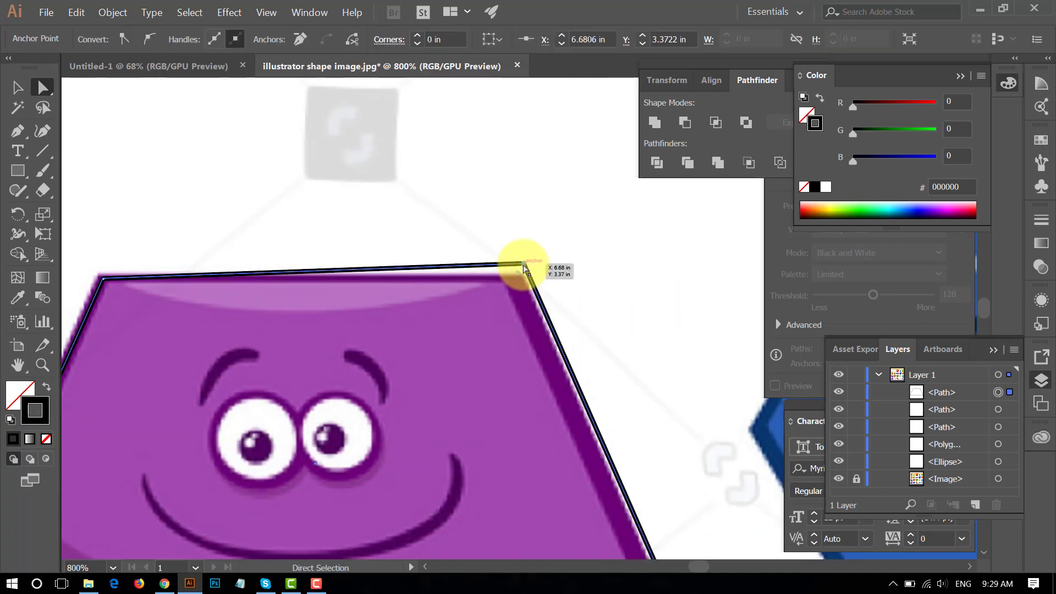
drag(524, 265, 514, 280)
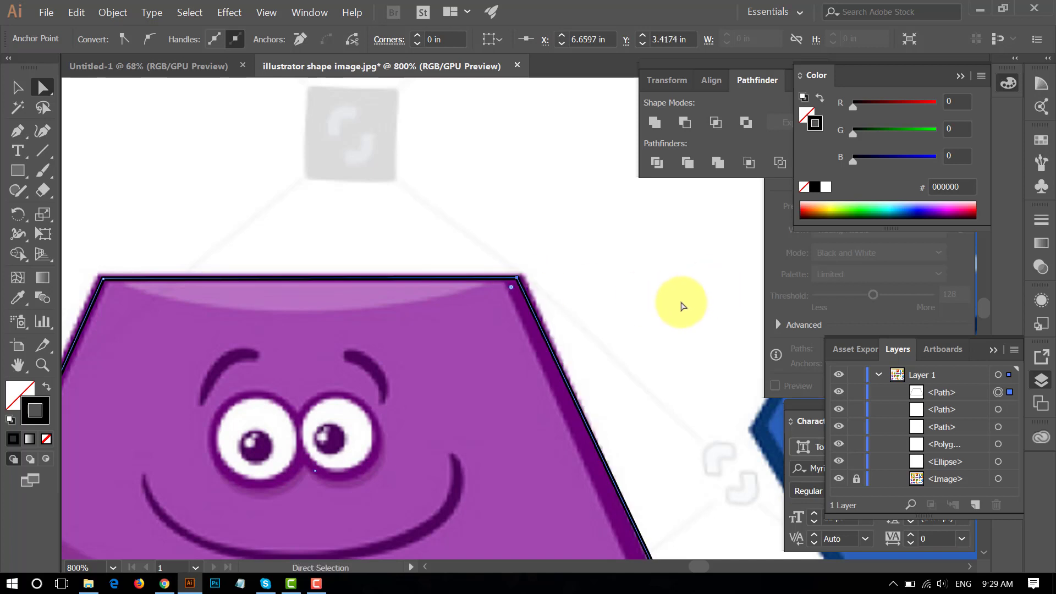
Step: Zoom out to view the whole artboard with the finished trace
key(ctrl+0)
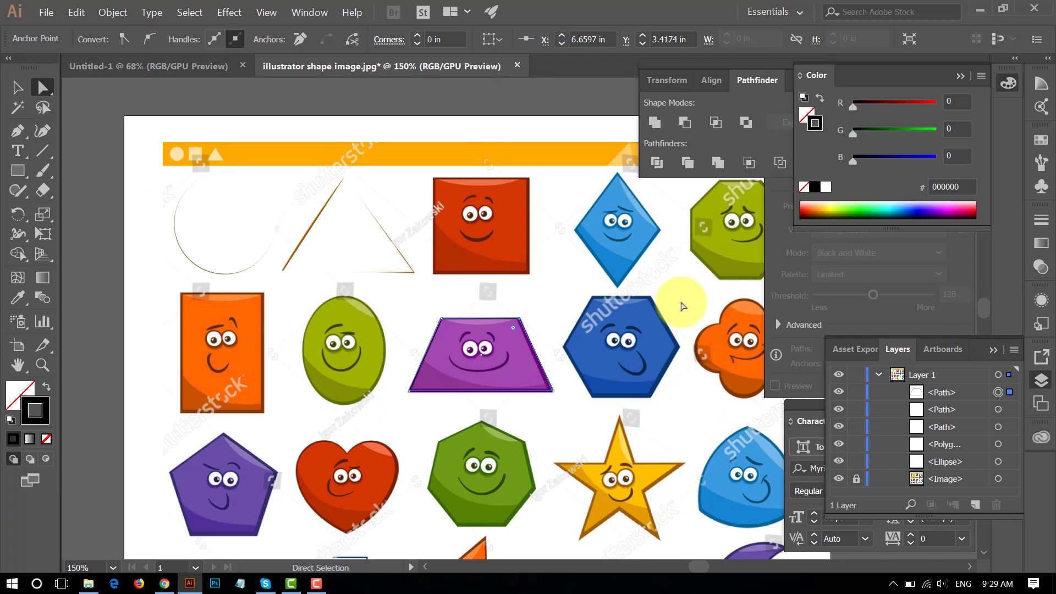
key(ctrl+minus)
key(ctrl+minus)
key(ctrl+minus)
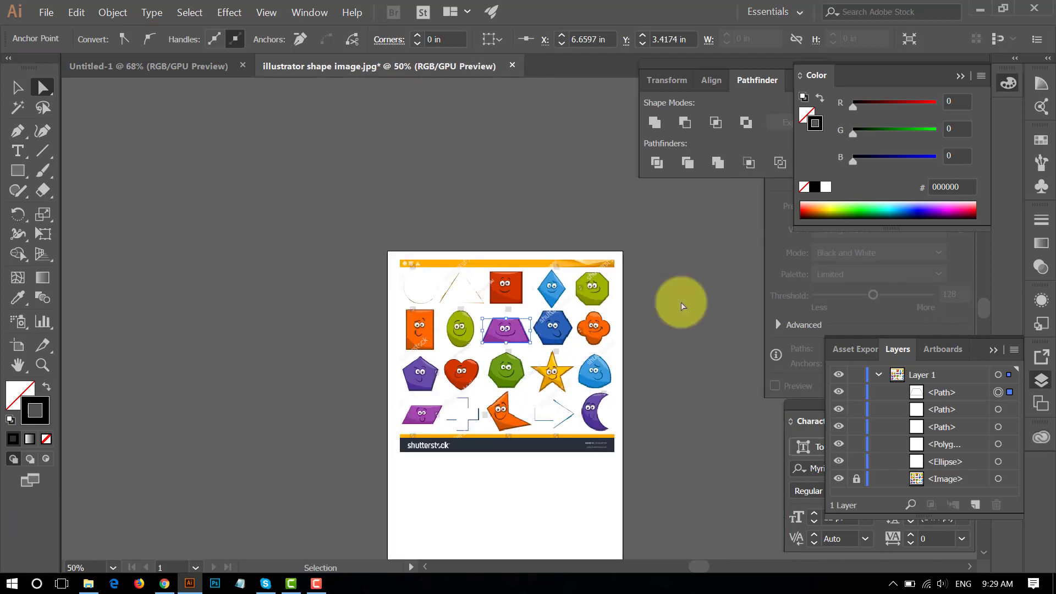
key(ctrl+equal)
key(ctrl+equal)
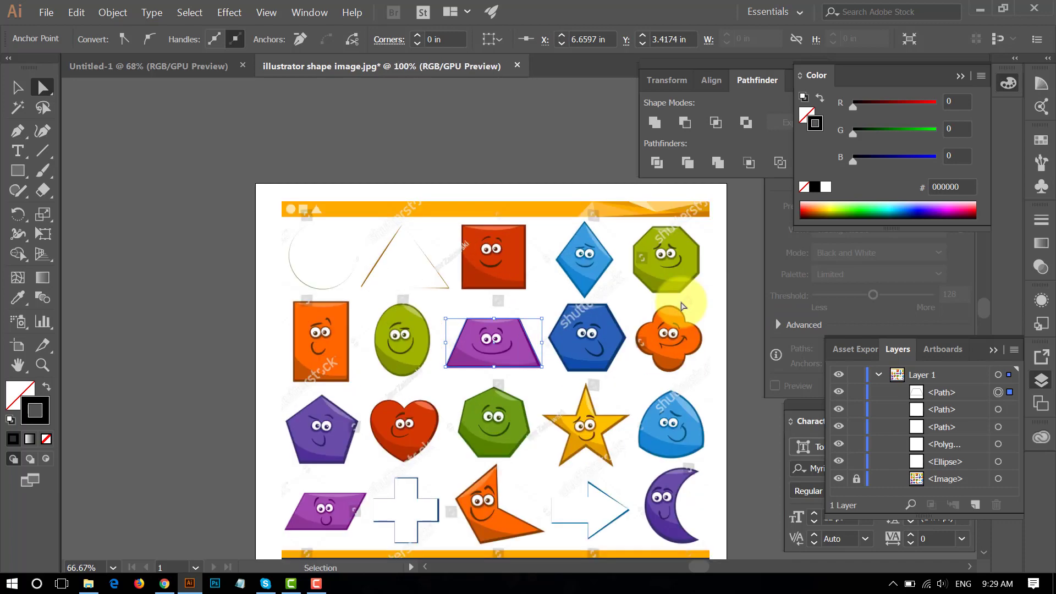
key(ctrl+equal)
key(ctrl+equal)
key(ctrl+equal)
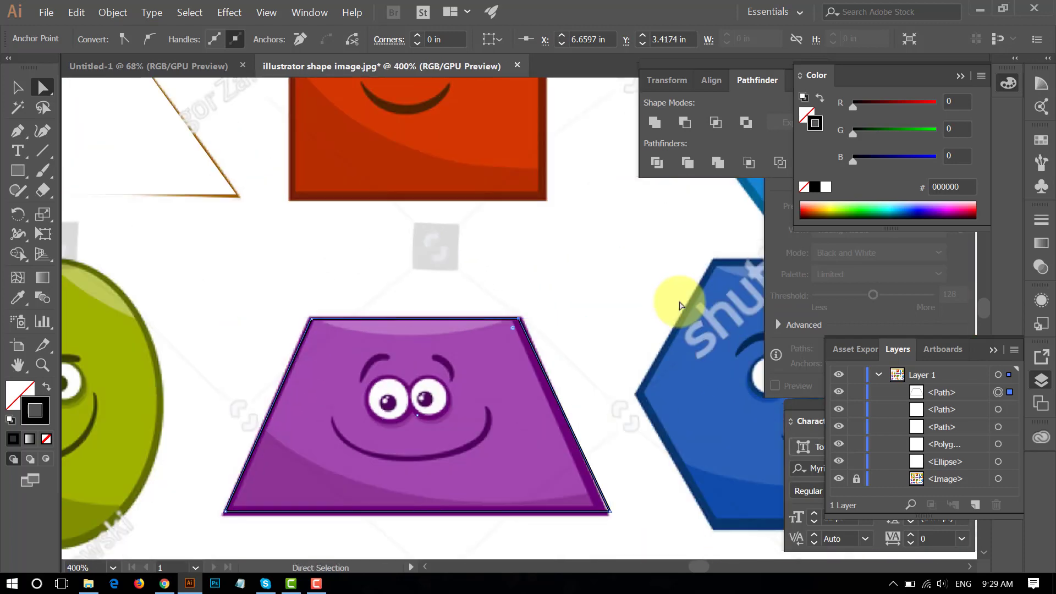
mouse_move(386, 298)
mouse_down()
mouse_move(161, 381)
mouse_move(150, 269)
mouse_up()
key(ctrl+minus)
key(ctrl+minus)
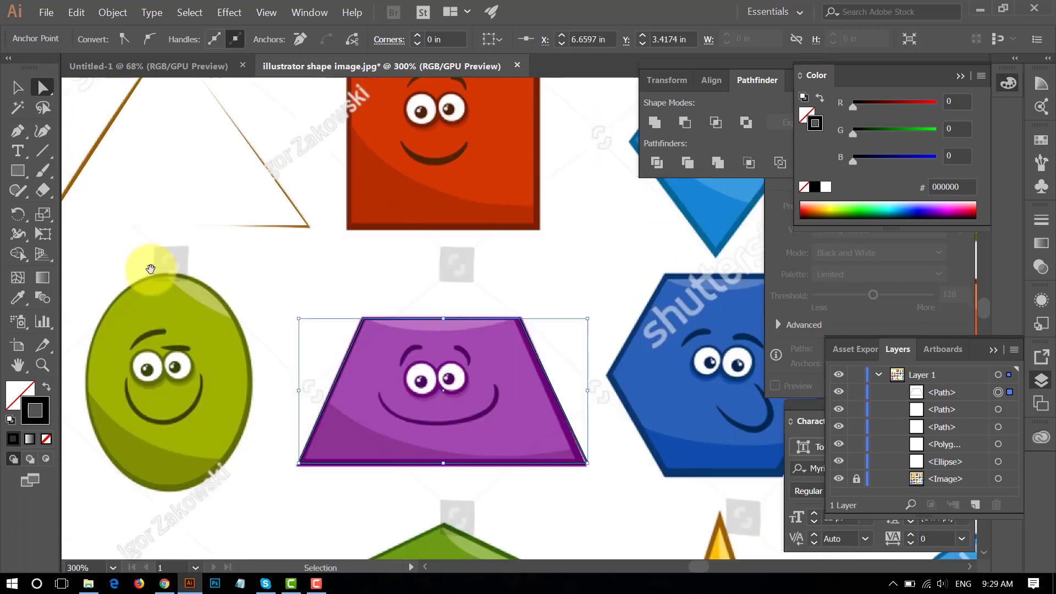
key(ctrl+minus)
key(ctrl+minus)
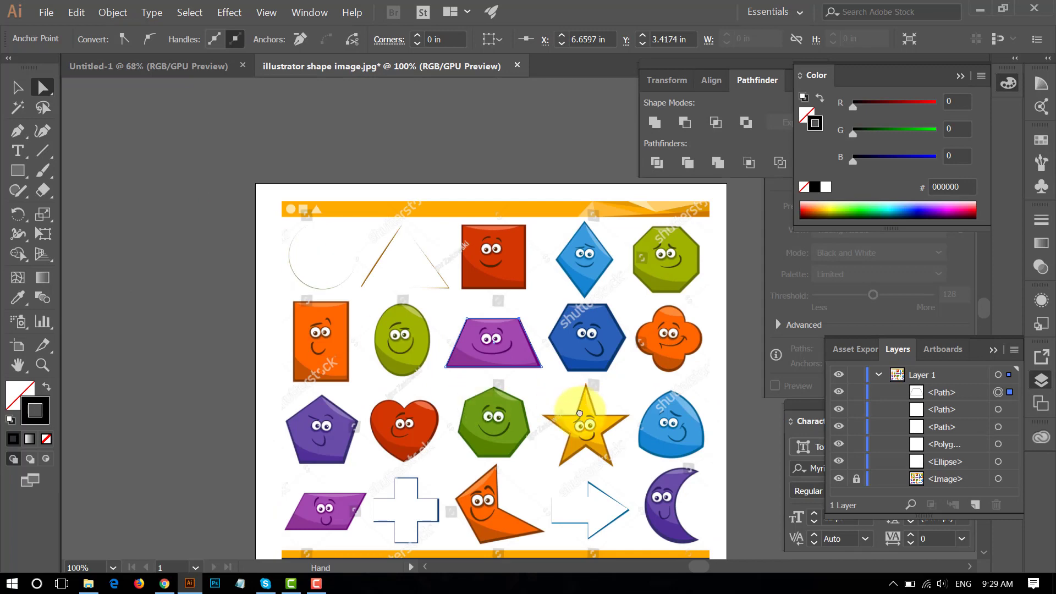
mouse_move(583, 421)
mouse_down()
mouse_move(433, 348)
mouse_move(427, 360)
mouse_up()
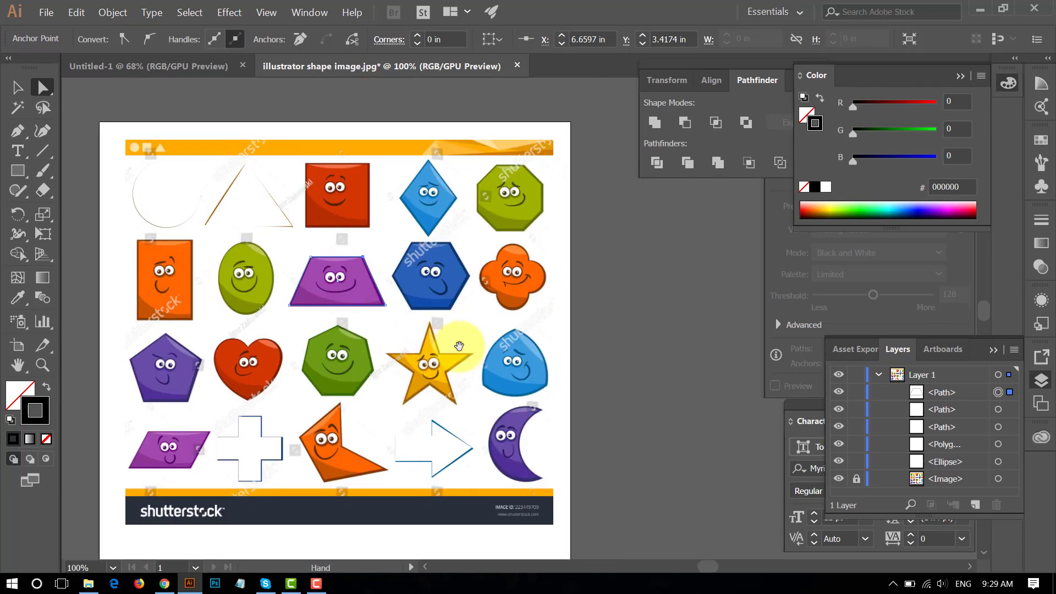
Step: Draw a circle with white fill and stroke over the orange flower's top lobe
drag(615, 308, 610, 348)
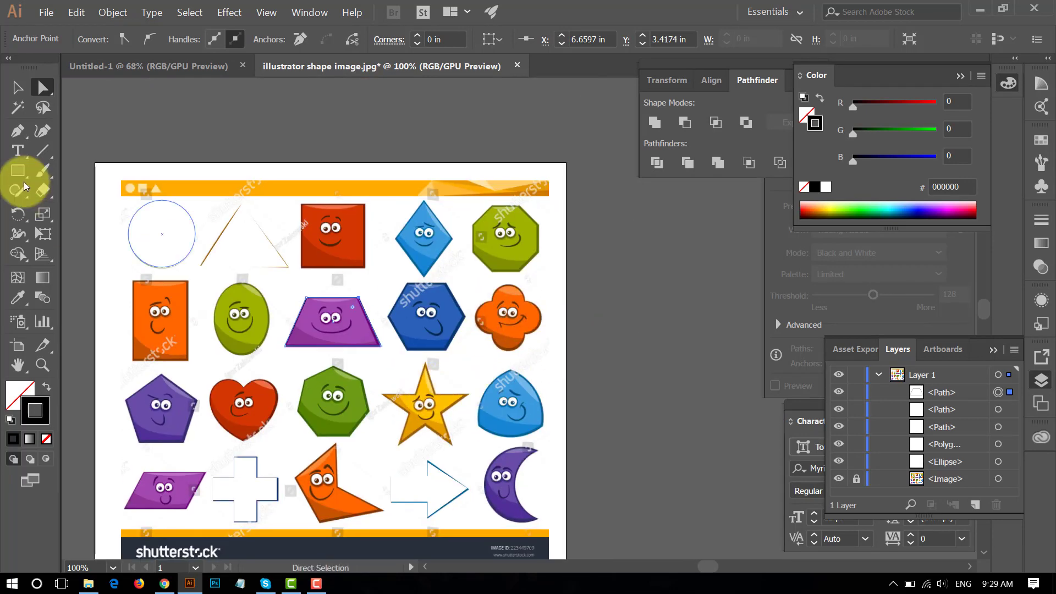
click(20, 175)
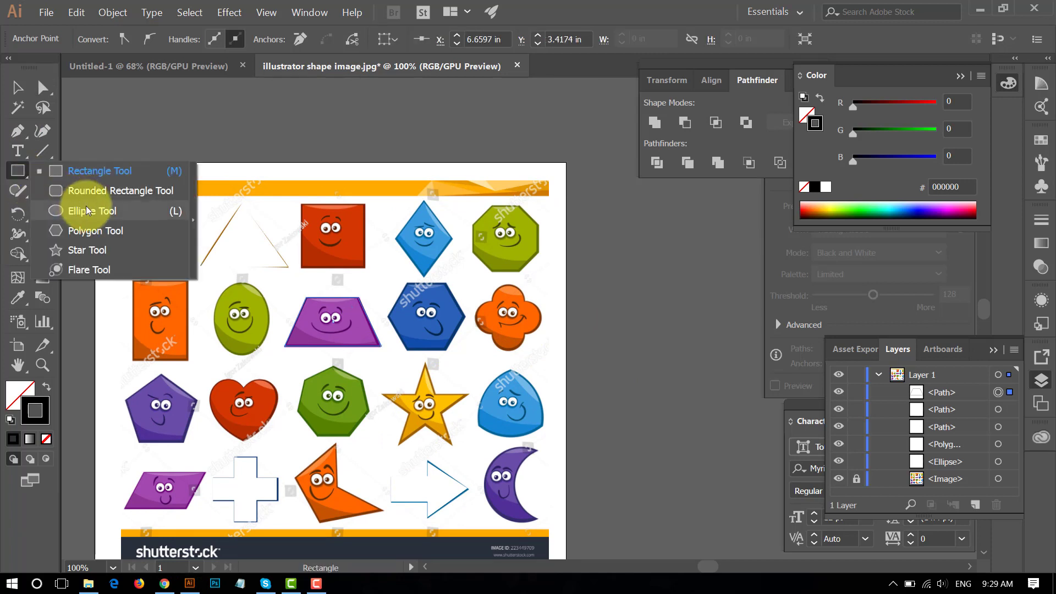
click(92, 210)
drag(498, 288, 531, 321)
click(18, 87)
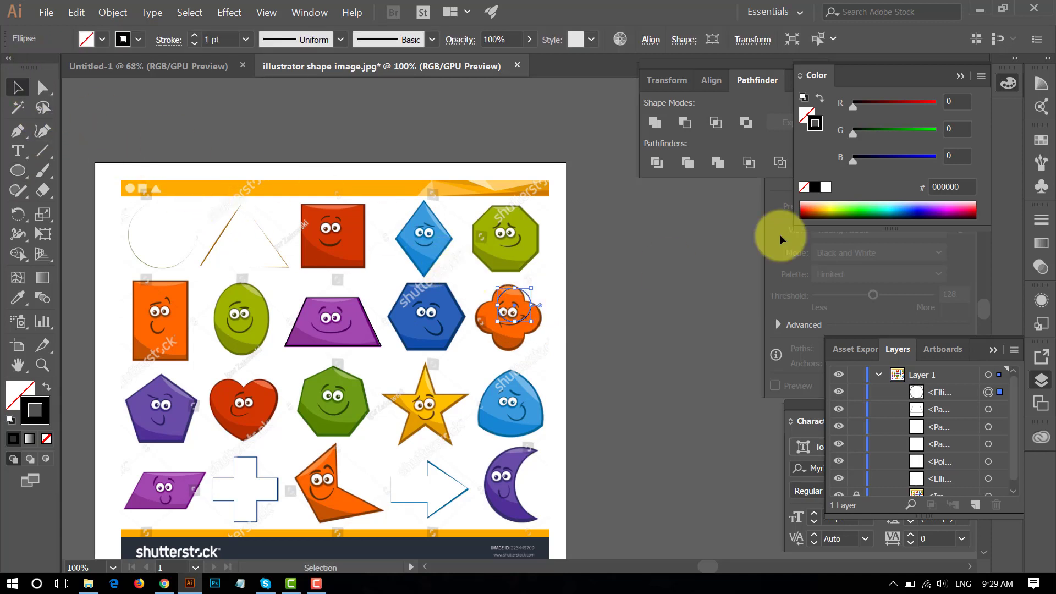
click(826, 188)
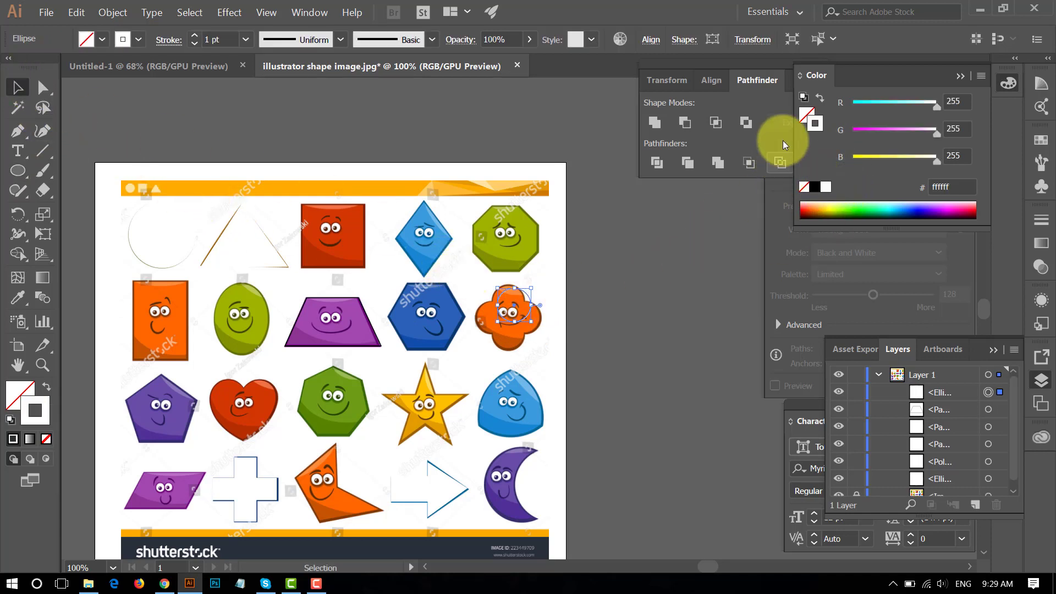
click(826, 188)
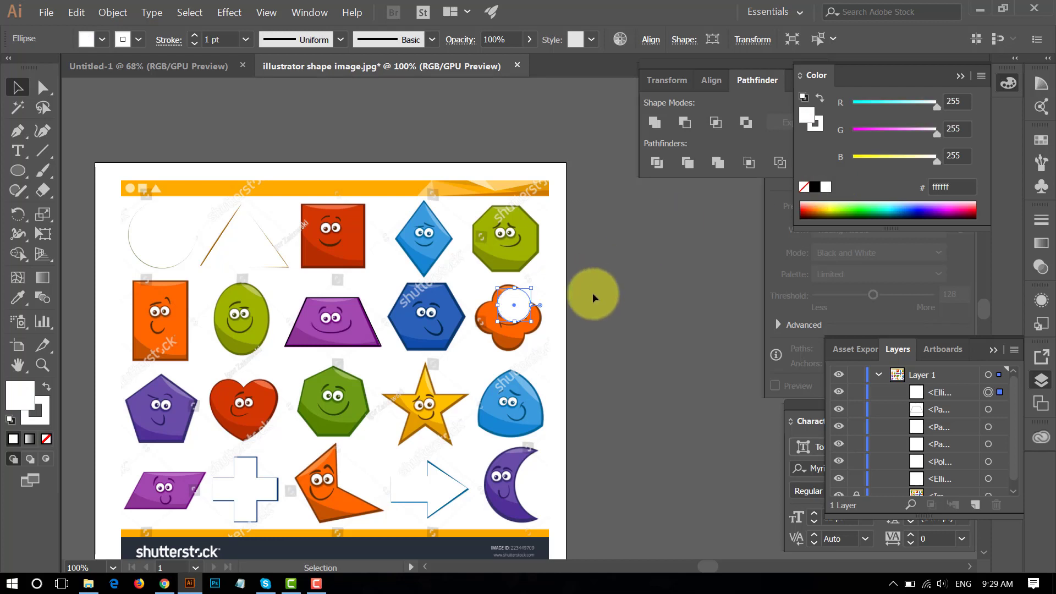
Step: Copy the circle onto the other lobes and select all four circles
click(592, 293)
drag(525, 311, 517, 302)
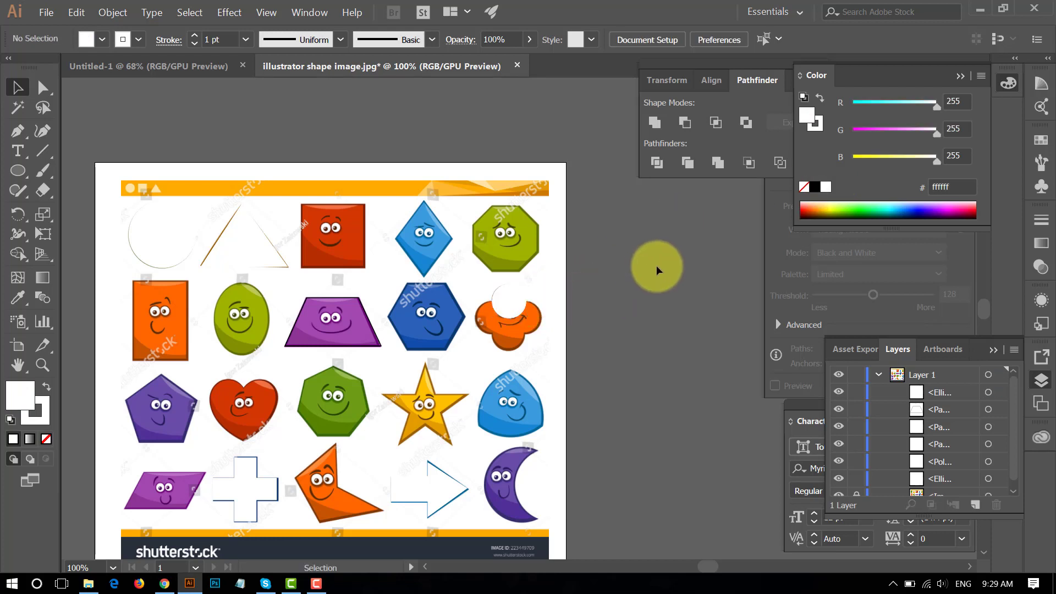
click(506, 297)
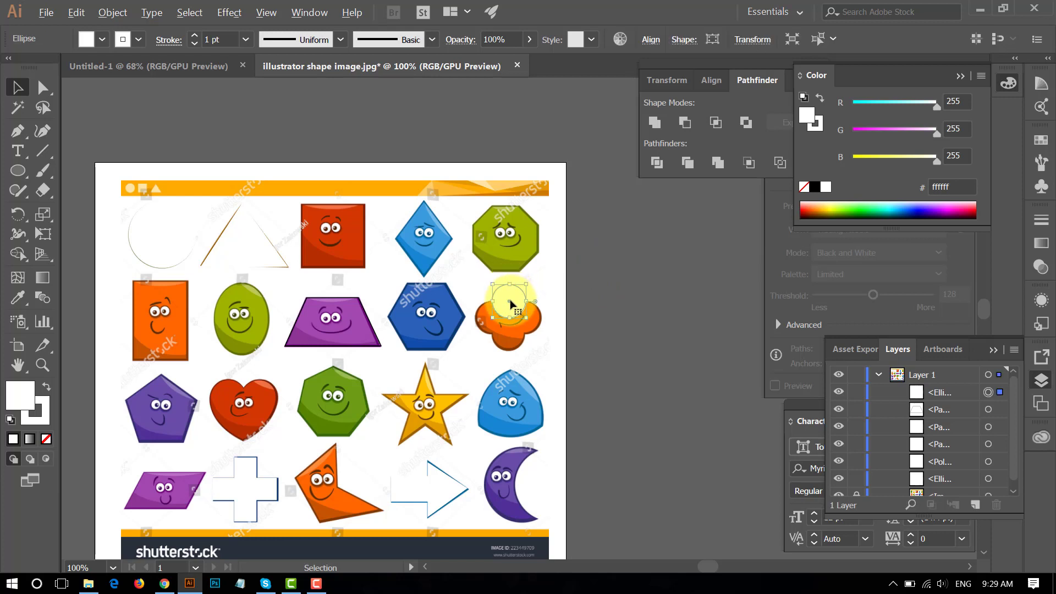
mouse_move(511, 313)
mouse_down()
mouse_move(496, 330)
mouse_move(512, 343)
mouse_move(528, 321)
mouse_up()
click(604, 313)
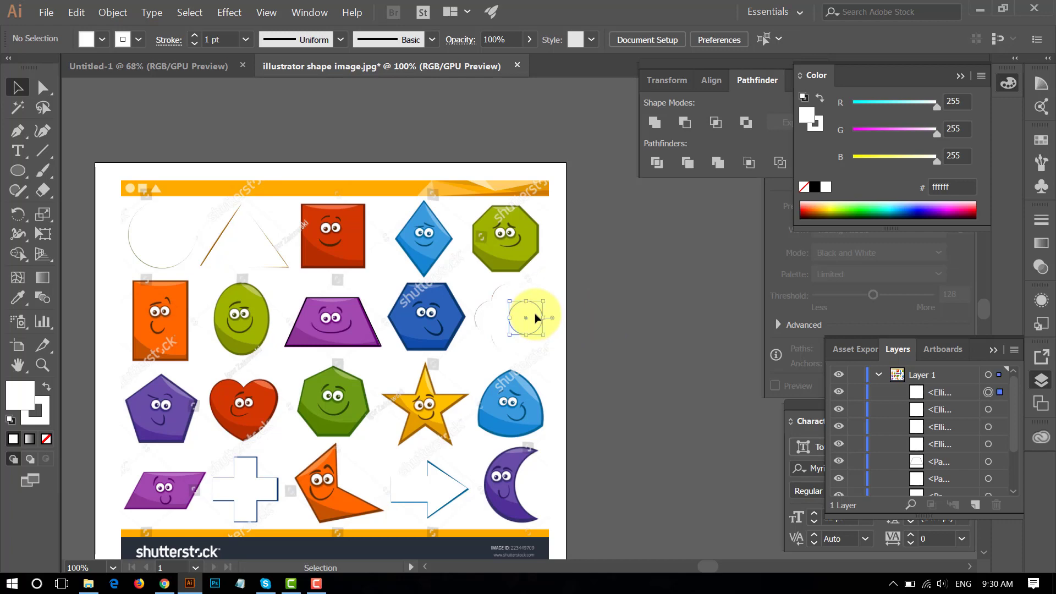
click(536, 318)
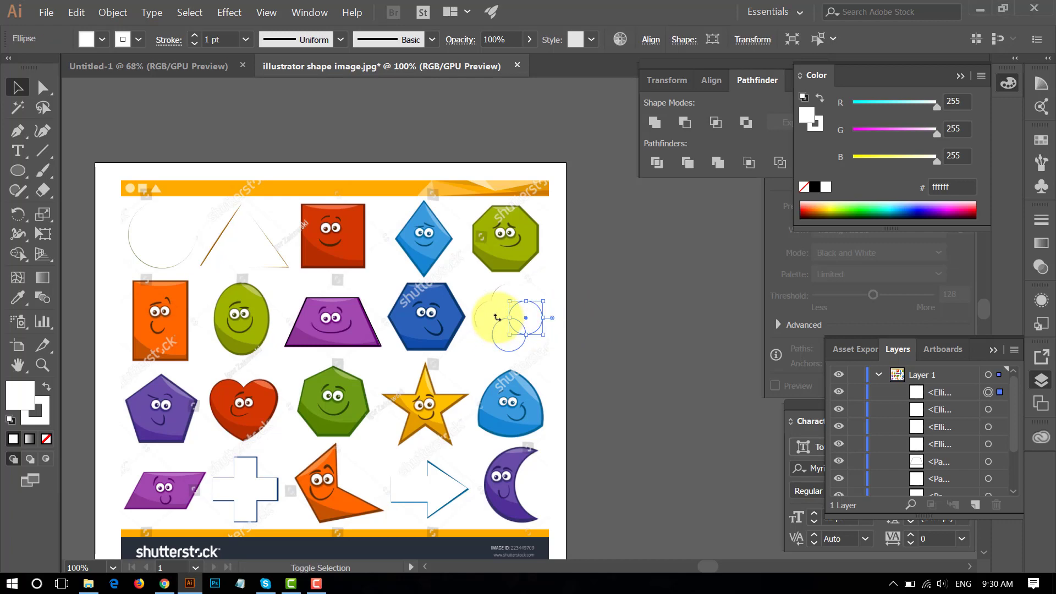
shift+click(497, 317)
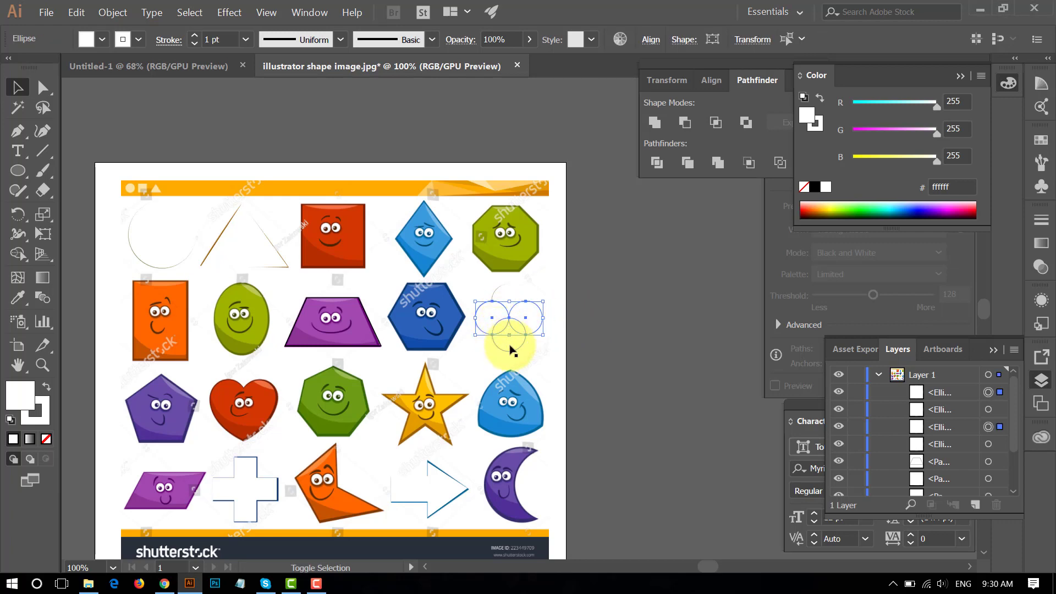
shift+click(511, 349)
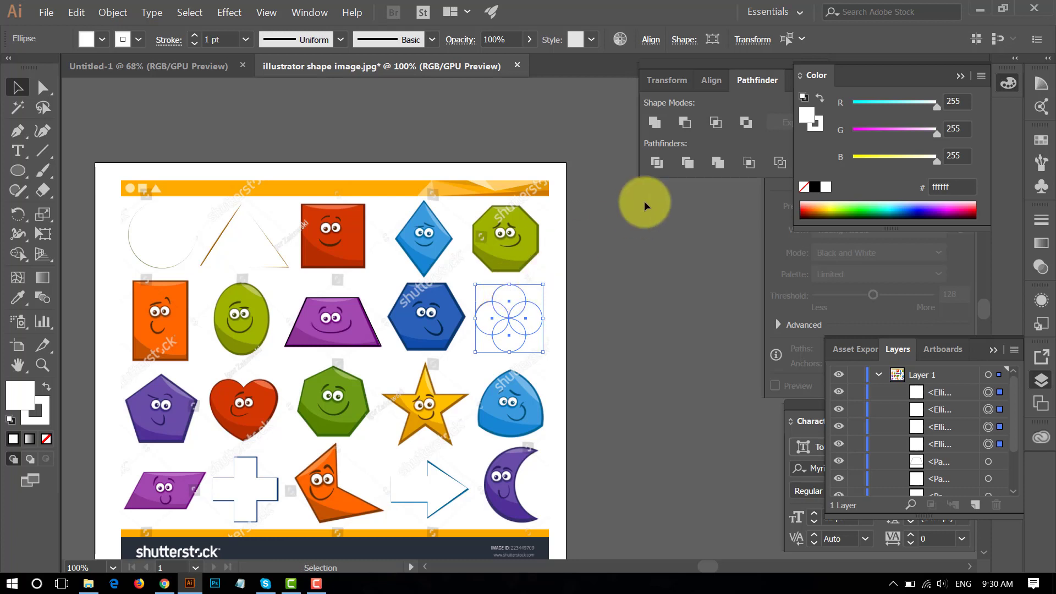
Step: Combine the four white circles into one flower shape
click(658, 128)
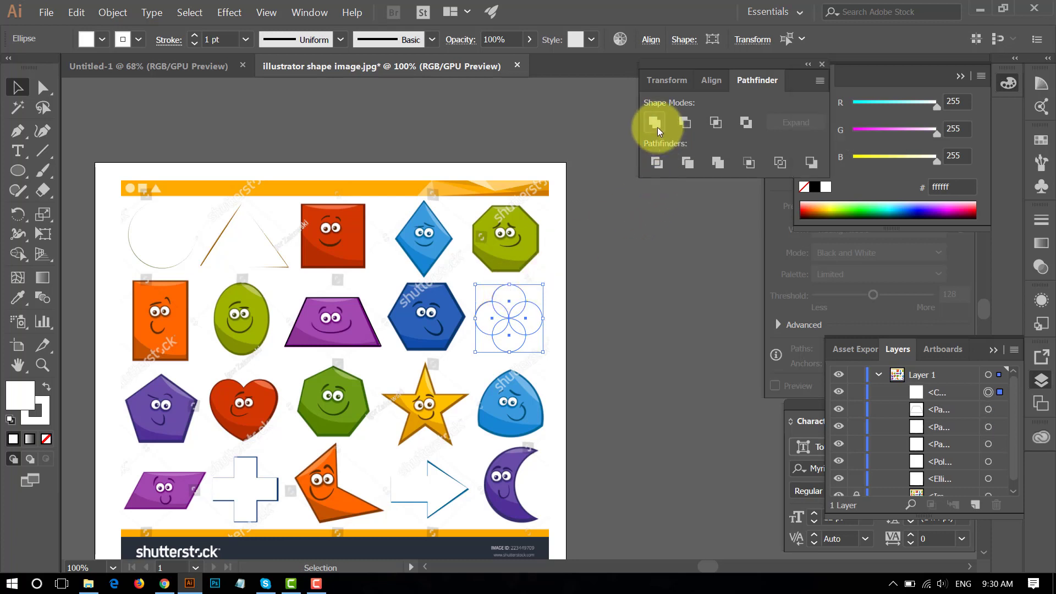
click(608, 347)
mouse_move(515, 318)
mouse_down()
mouse_move(687, 285)
mouse_move(504, 311)
mouse_move(513, 315)
mouse_up()
click(715, 316)
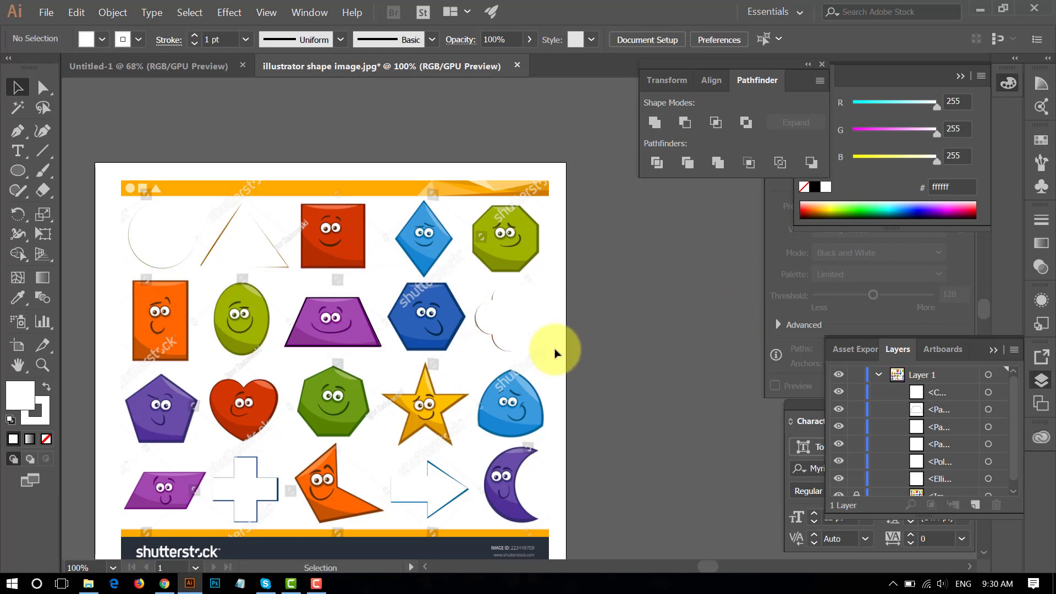
Step: Move the white flower off the artboard onto the empty canvas to the right
drag(422, 382, 482, 283)
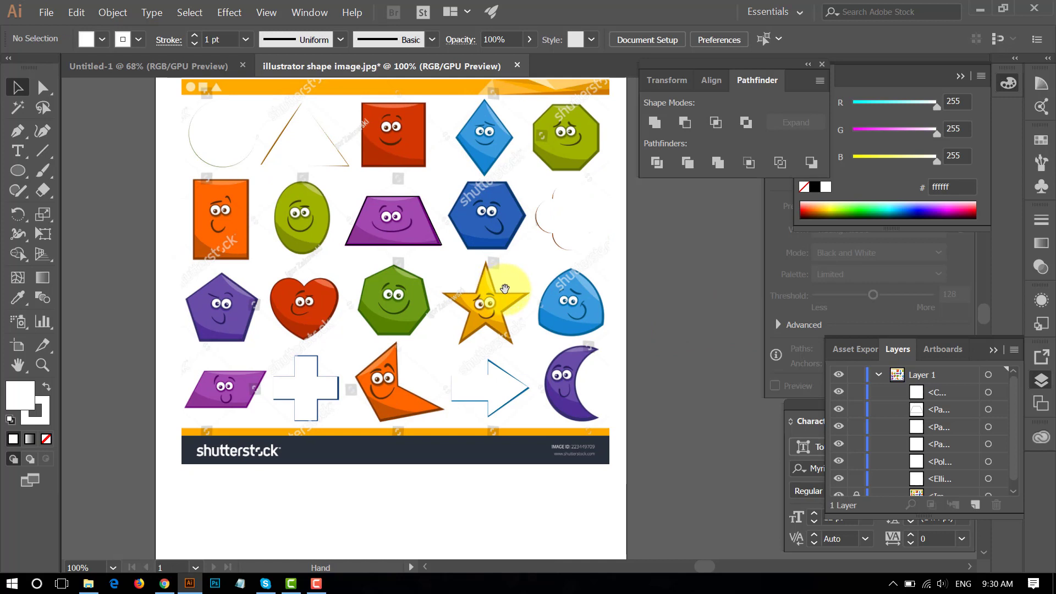
drag(545, 231, 492, 312)
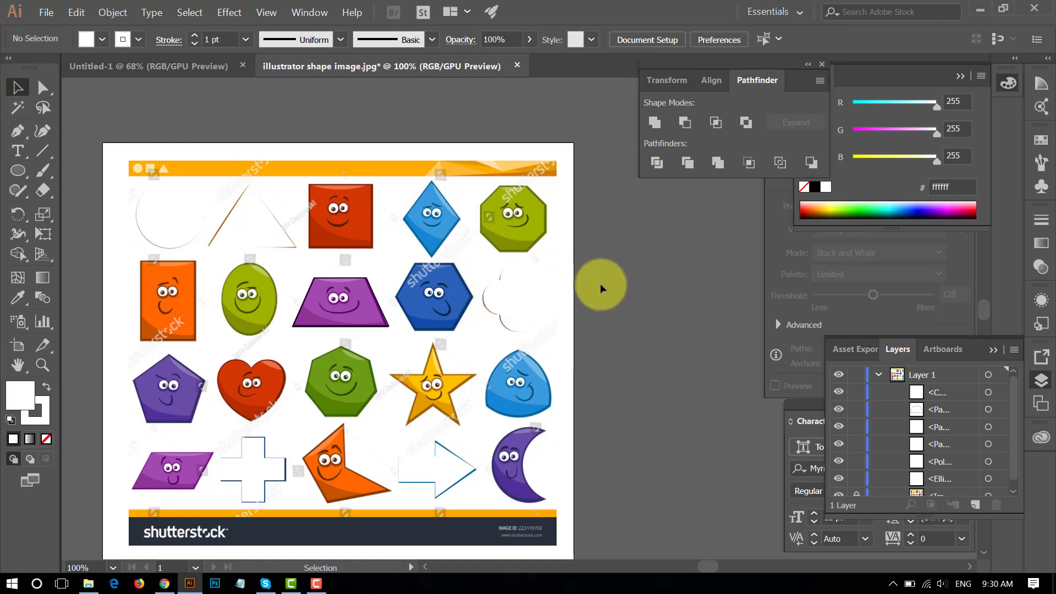
drag(498, 299, 649, 284)
click(649, 441)
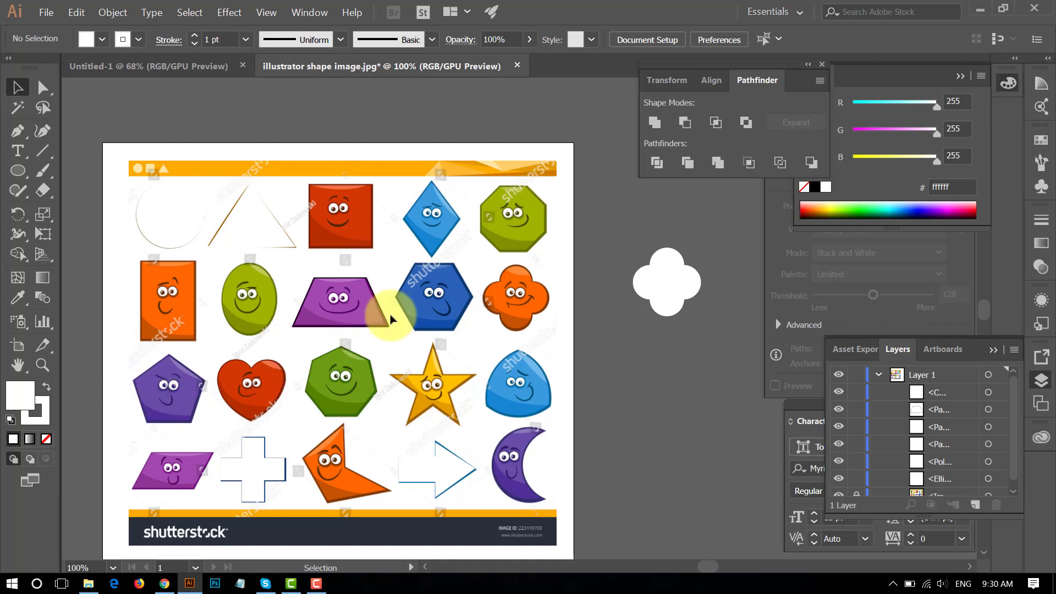
scroll(480, 413, down, 2)
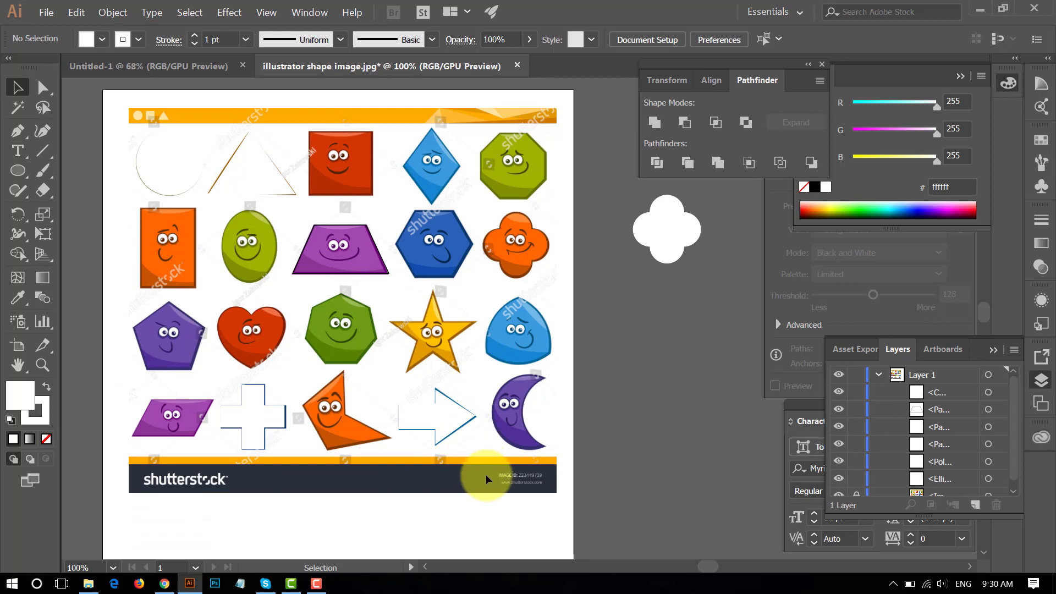
mouse_move(578, 421)
mouse_down()
mouse_move(337, 419)
mouse_move(286, 429)
mouse_up()
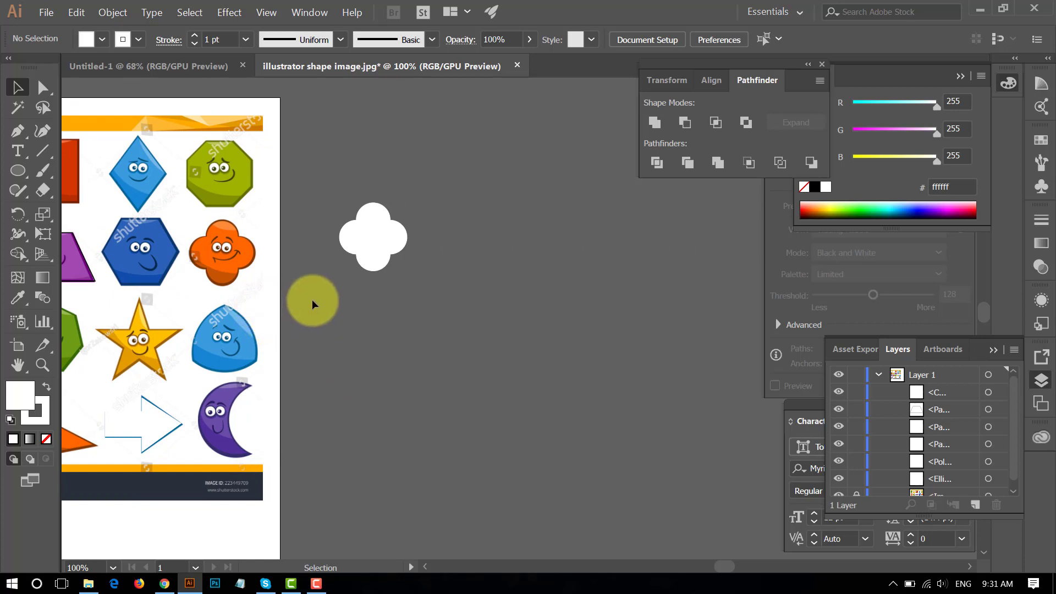
drag(431, 288, 428, 390)
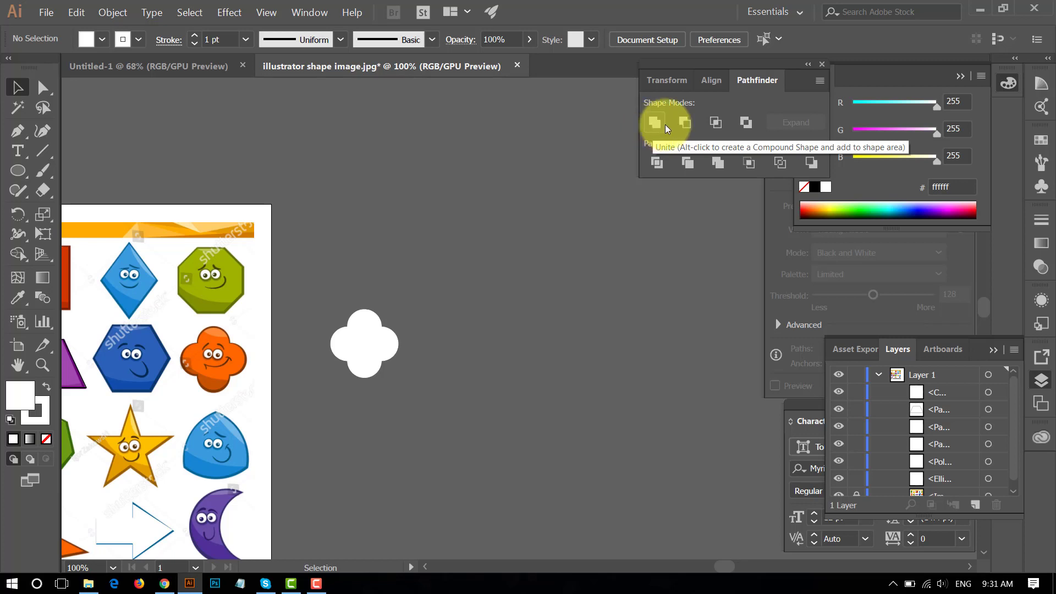
Step: Draw a square and place an overlapping copy down and to the right
click(21, 175)
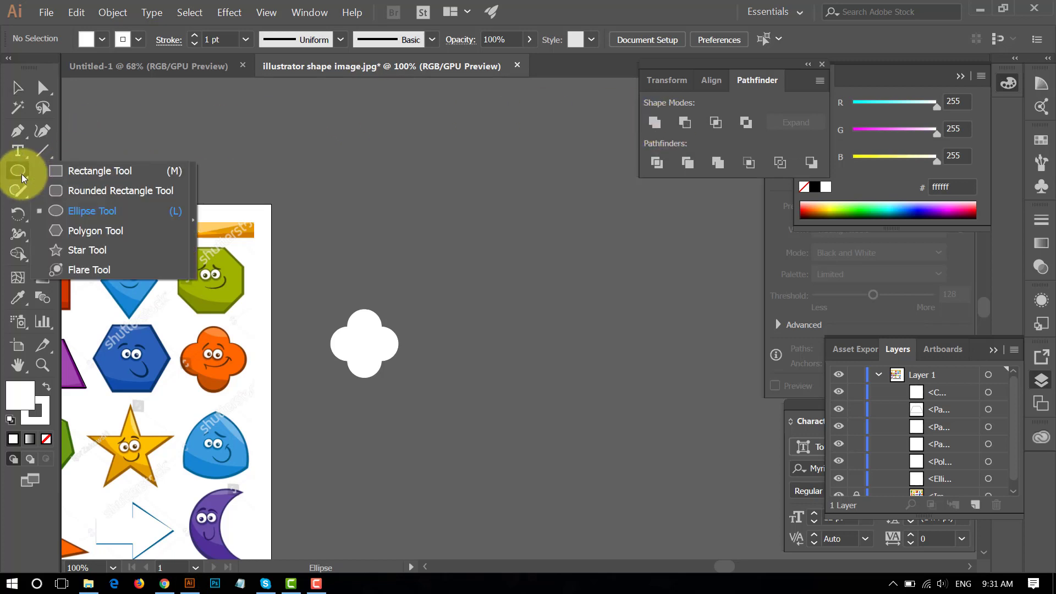
drag(21, 175, 102, 170)
drag(411, 217, 538, 344)
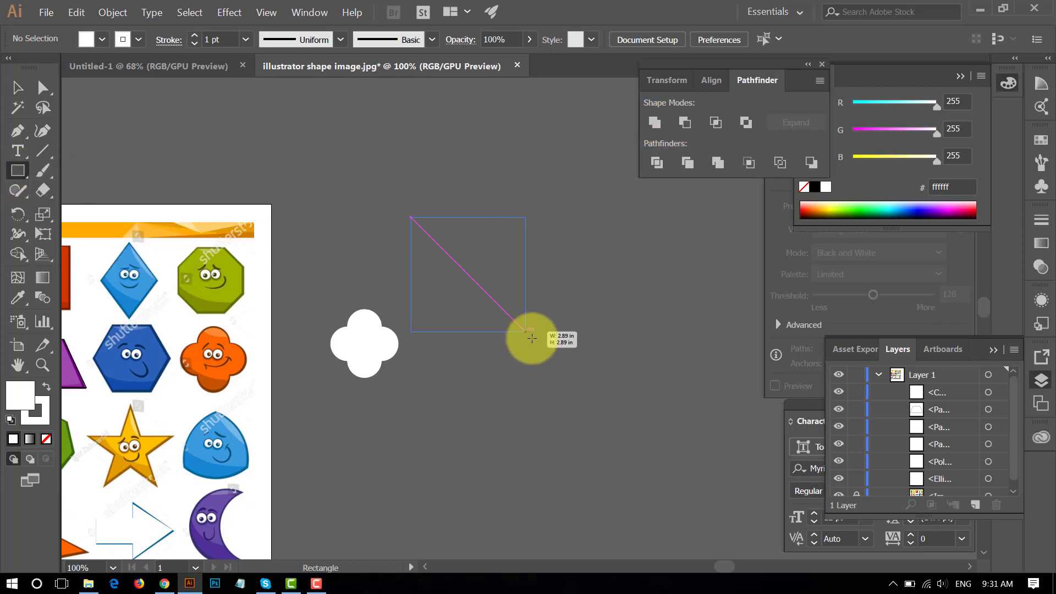
drag(472, 285, 561, 381)
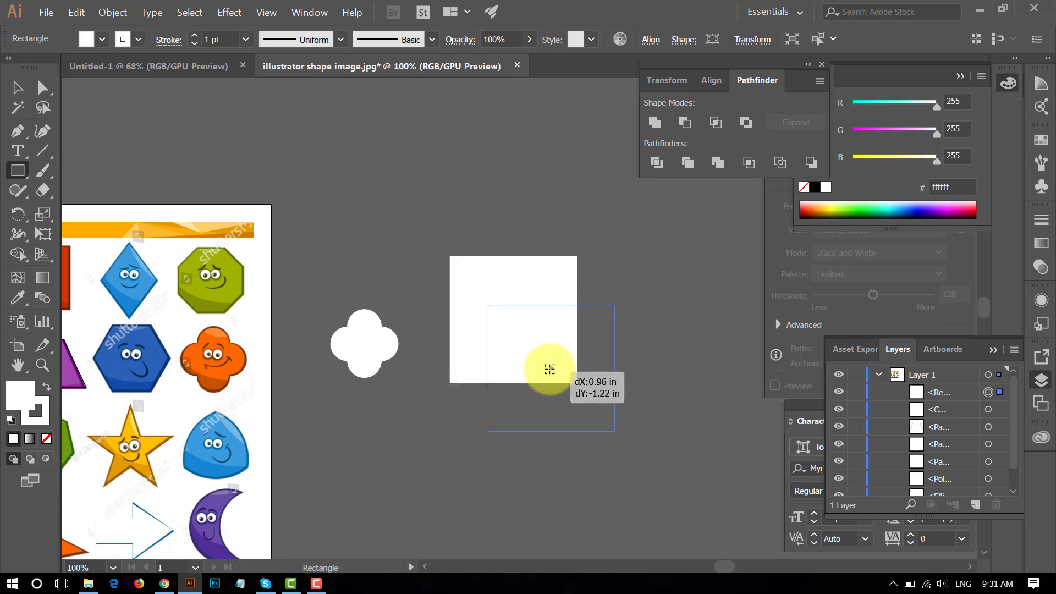
click(509, 255)
click(596, 323)
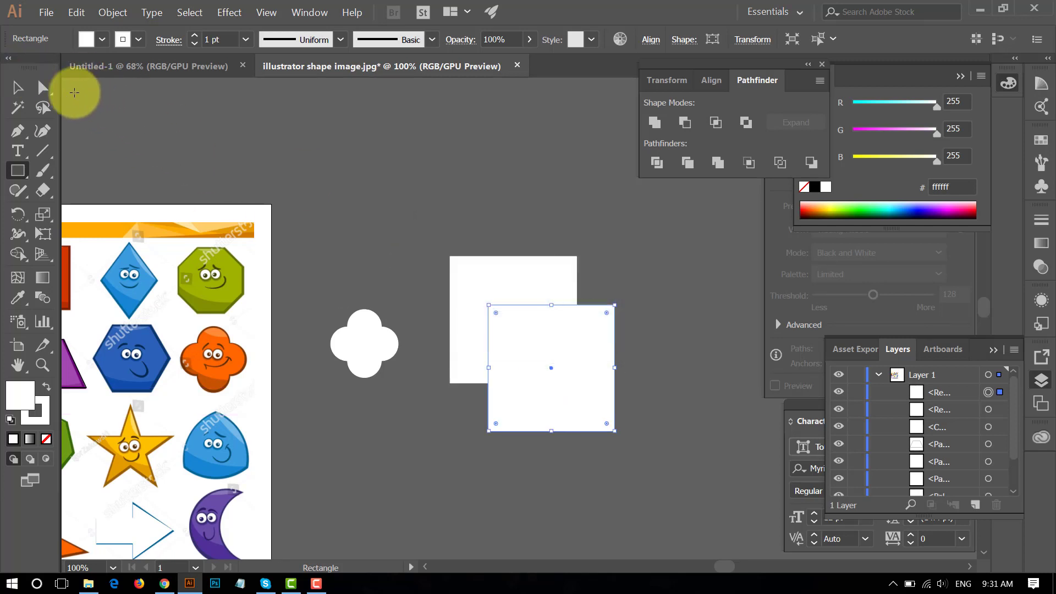
Step: Fill the back square green and the front square dark navy #001945
click(16, 86)
click(507, 271)
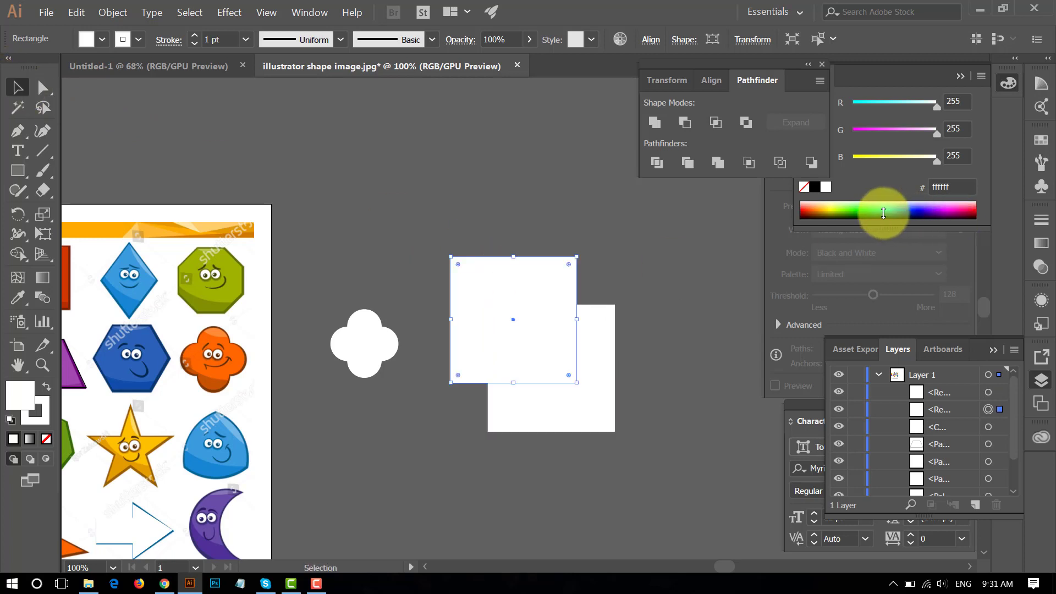
click(853, 208)
click(612, 317)
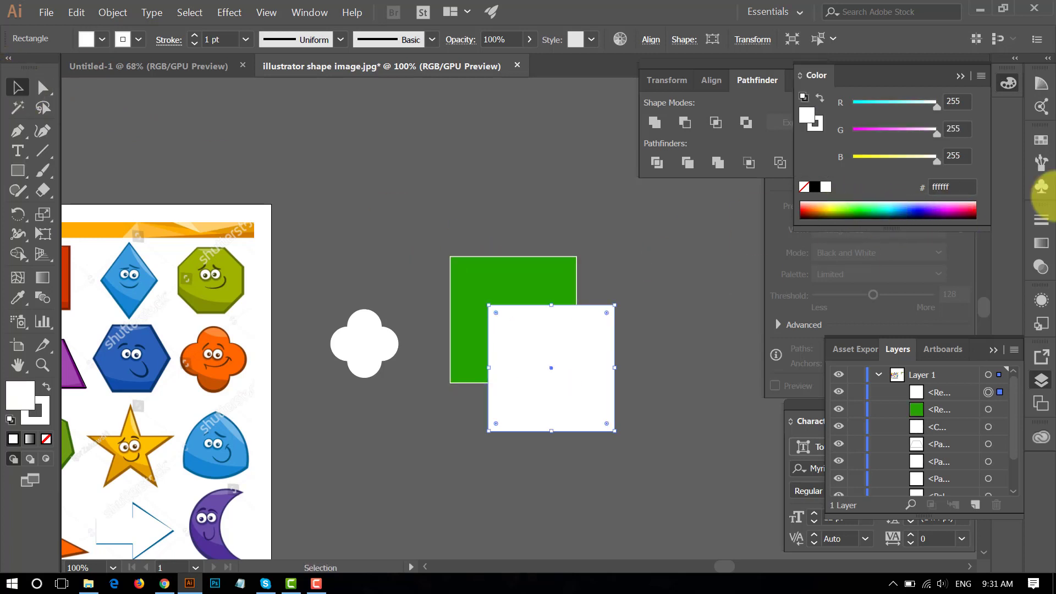
click(908, 213)
click(550, 242)
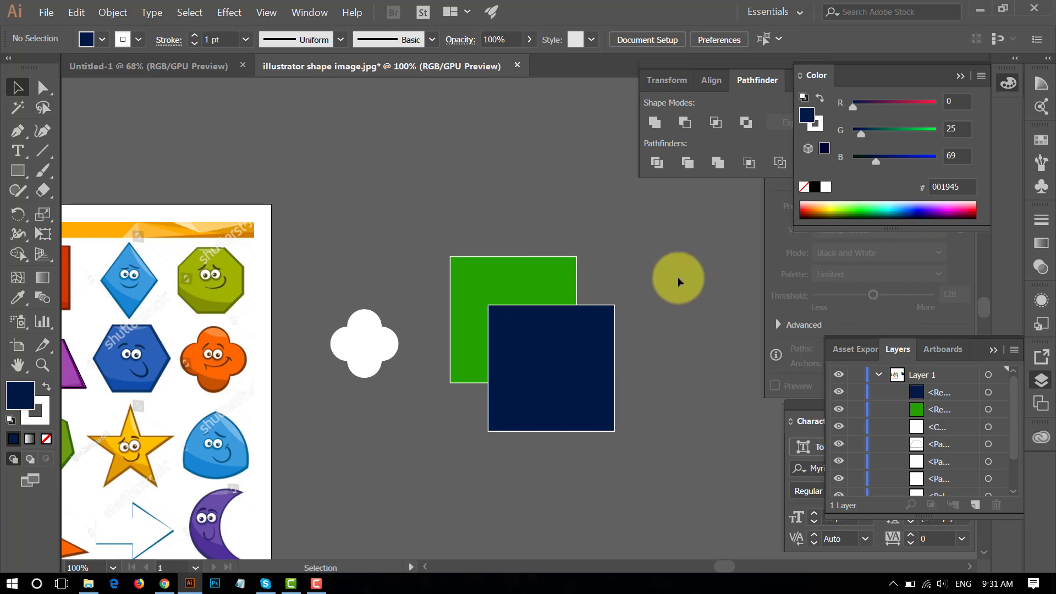
drag(674, 279, 551, 208)
Step: Delete the white flower shape
click(264, 283)
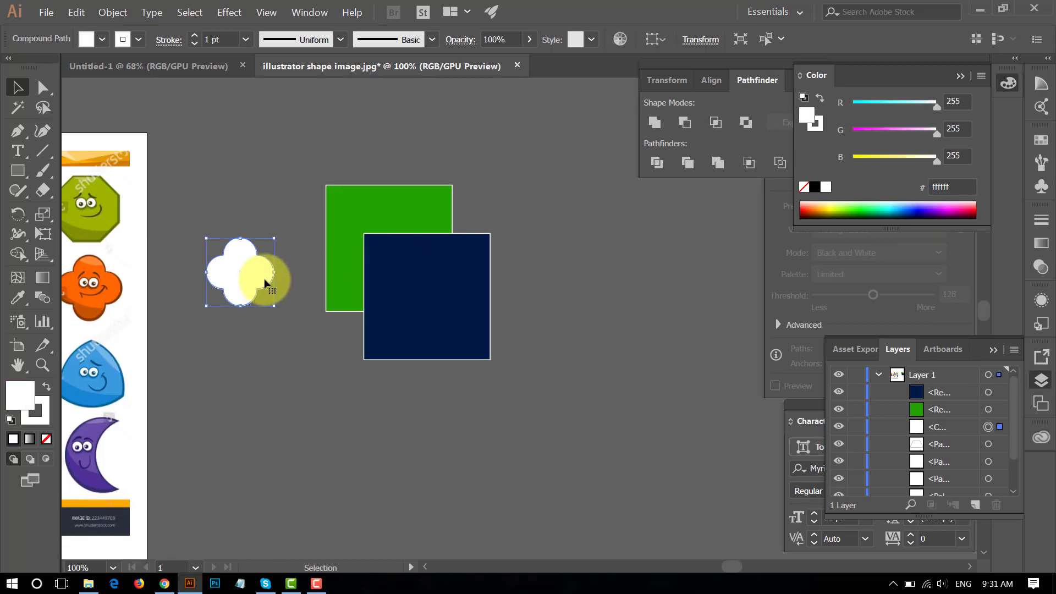
key(Delete)
drag(441, 313, 360, 339)
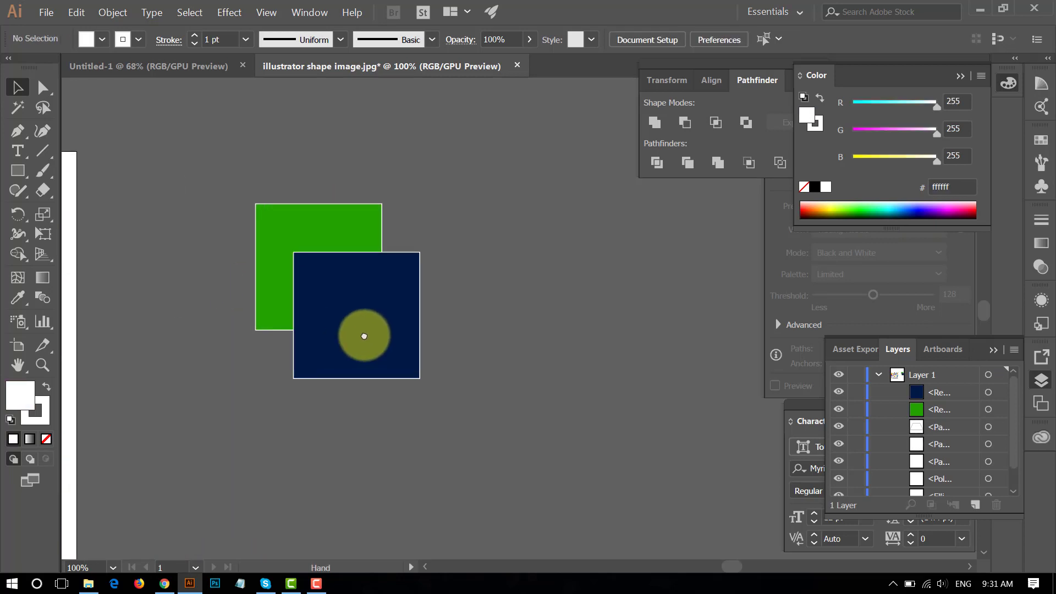
Step: Unite the green and navy squares with Pathfinder, then undo it
click(364, 340)
click(517, 348)
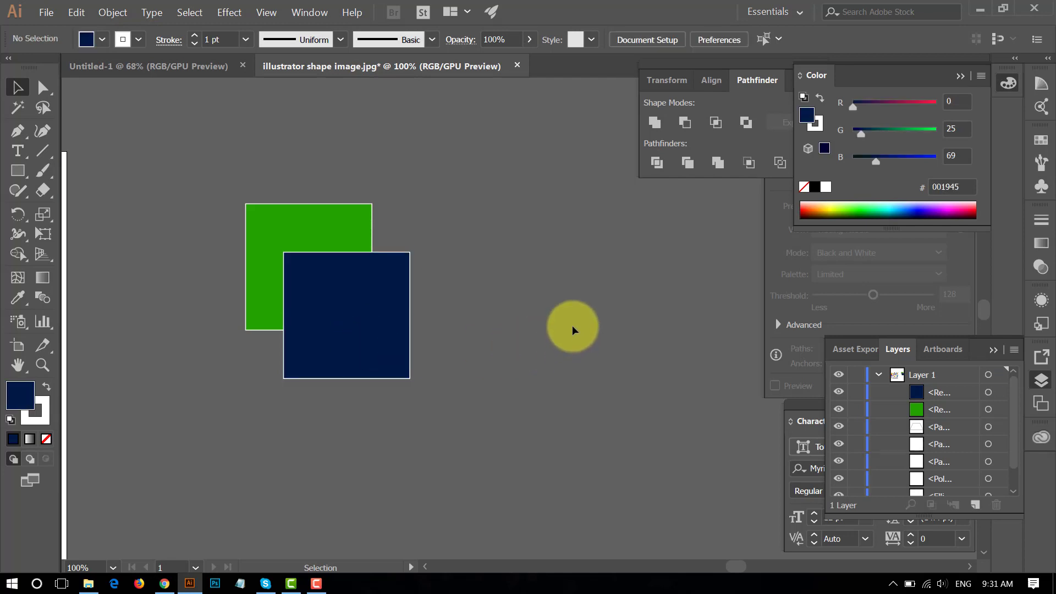
drag(437, 332, 254, 184)
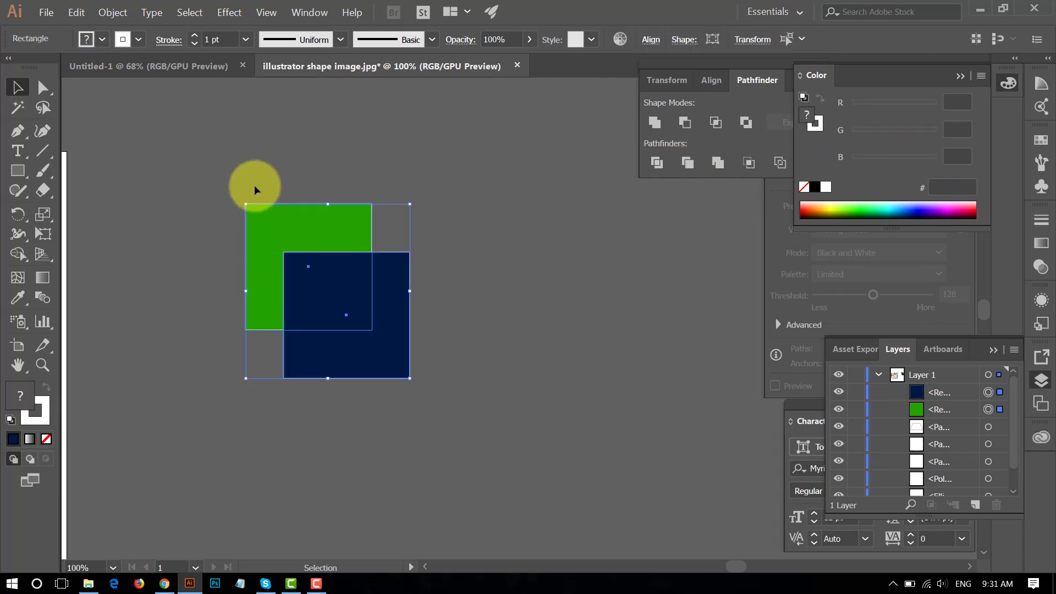
click(658, 122)
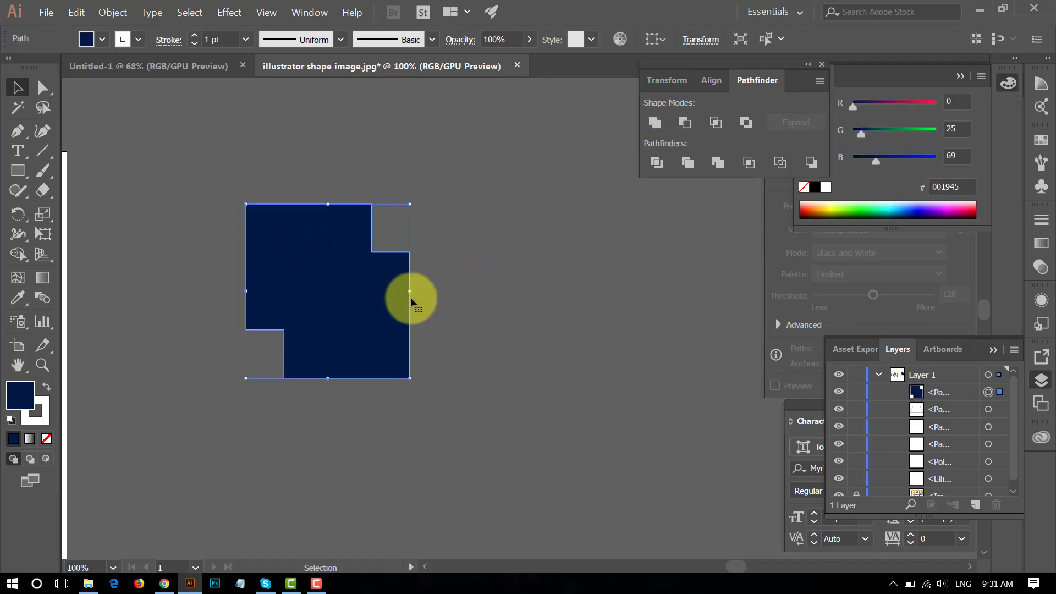
click(529, 306)
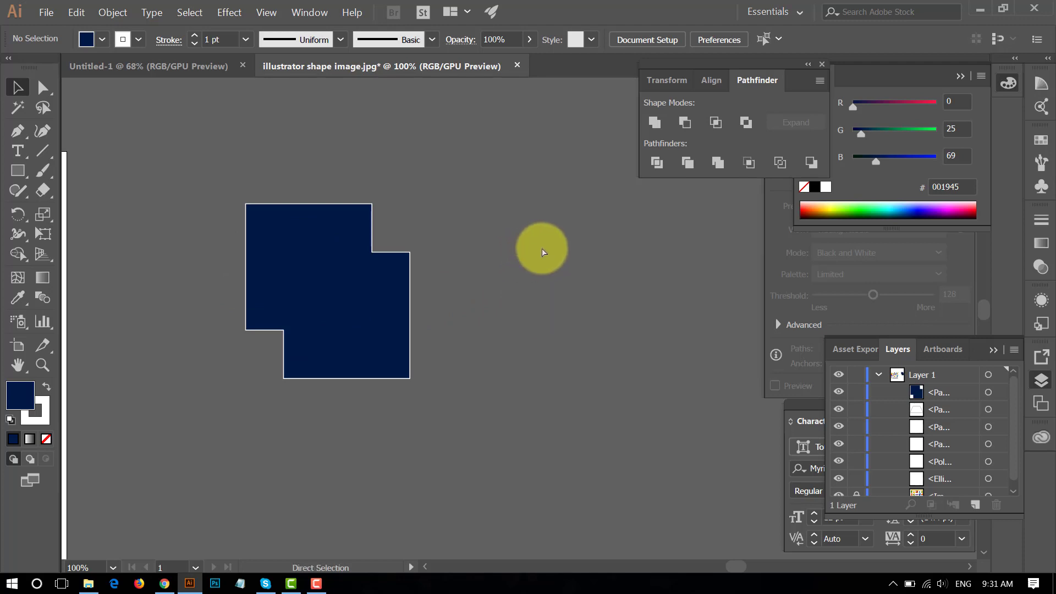
key(ctrl+z)
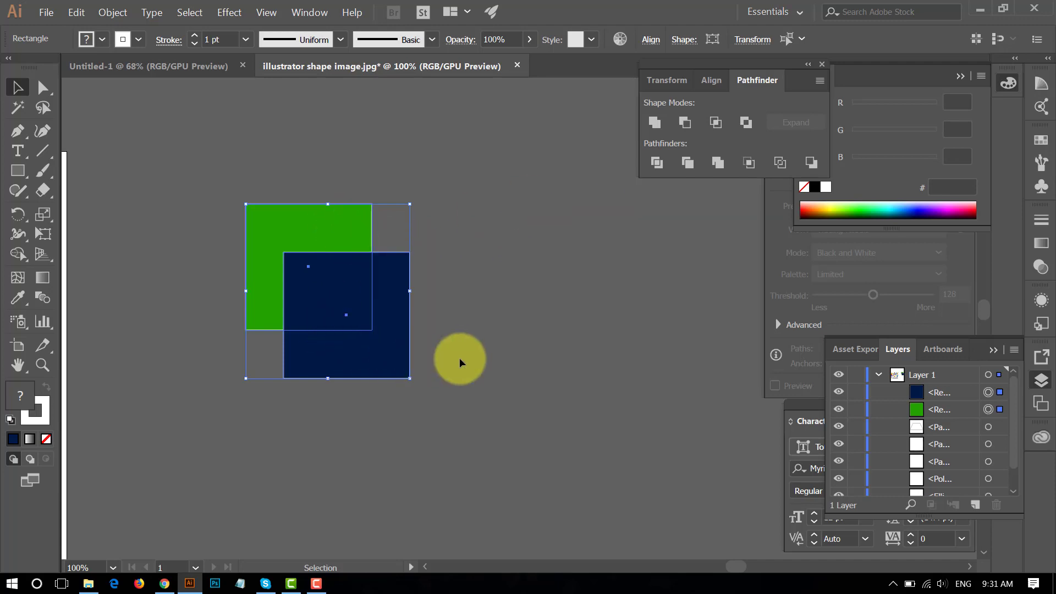
Step: Reselect both squares with navy as key object, unite again, then undo
click(395, 292)
click(431, 292)
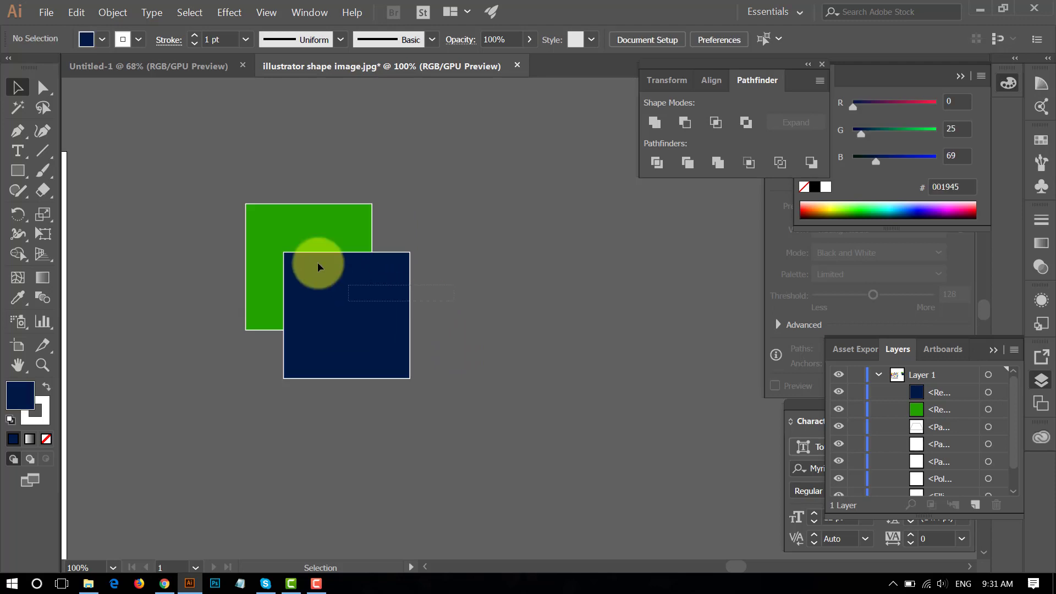
drag(237, 197, 266, 191)
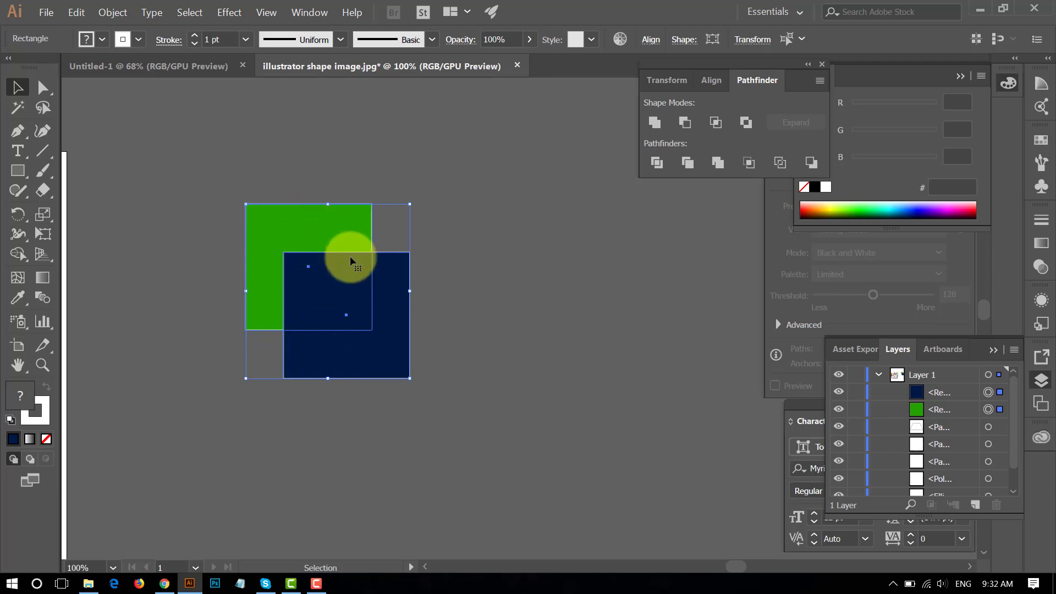
click(653, 122)
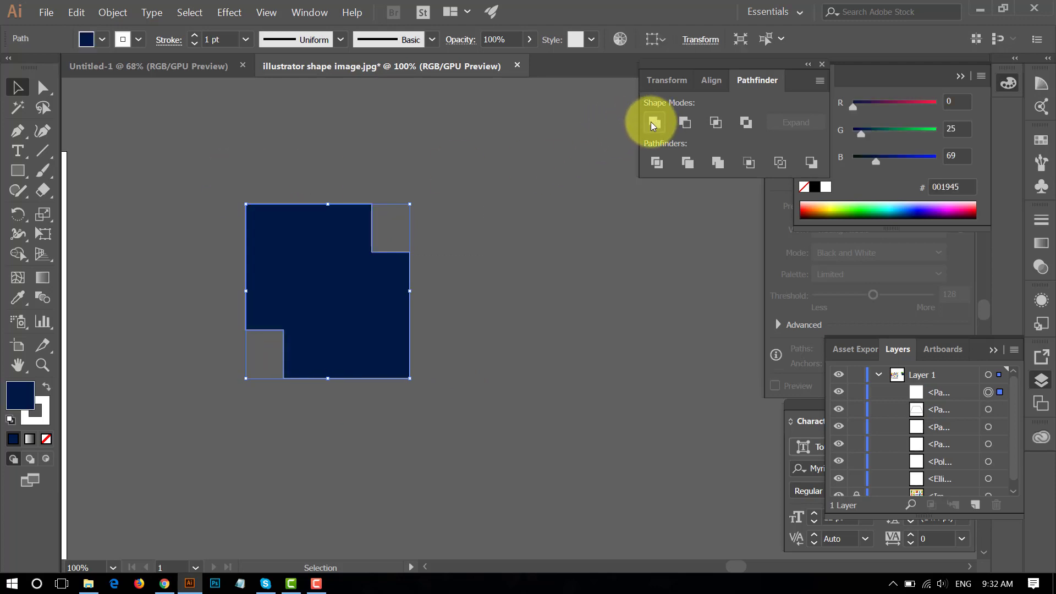
click(525, 306)
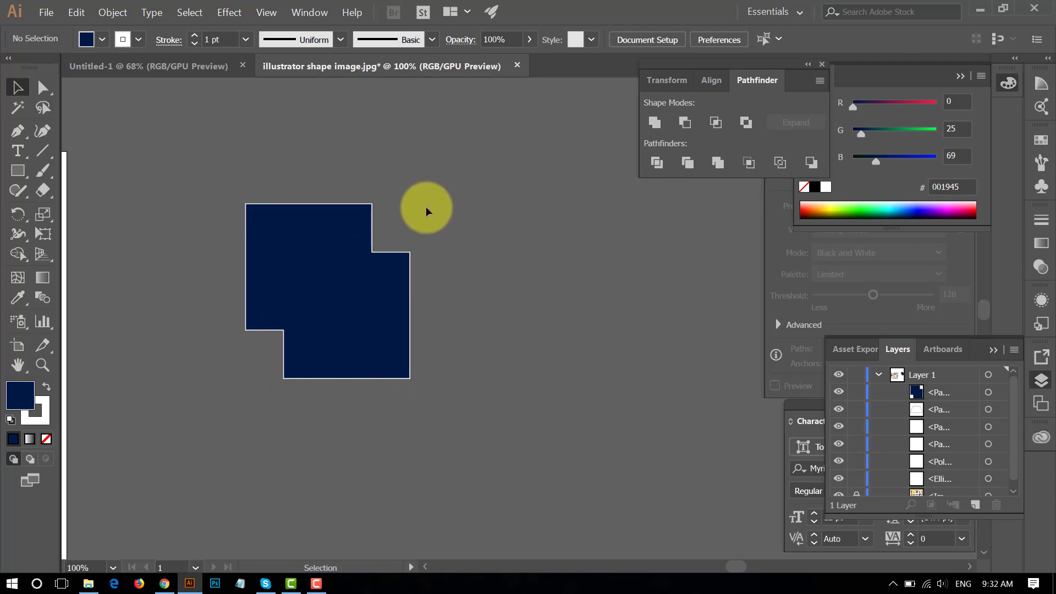
key(ctrl+z)
Step: Add two navy square copies above and left, then unite all four squares
click(434, 327)
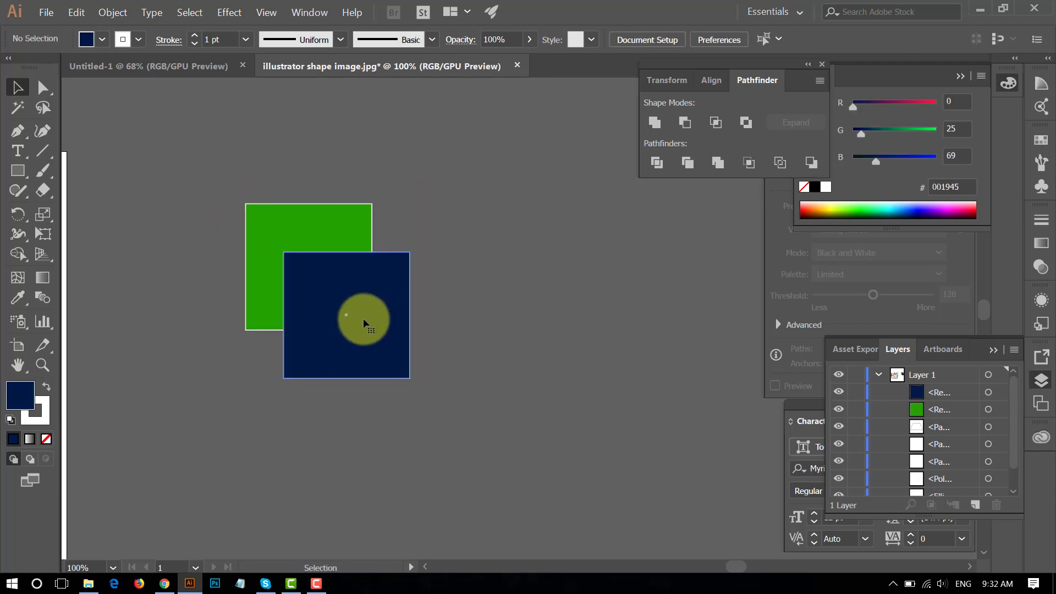
drag(358, 332, 359, 224)
drag(322, 336, 221, 300)
click(456, 334)
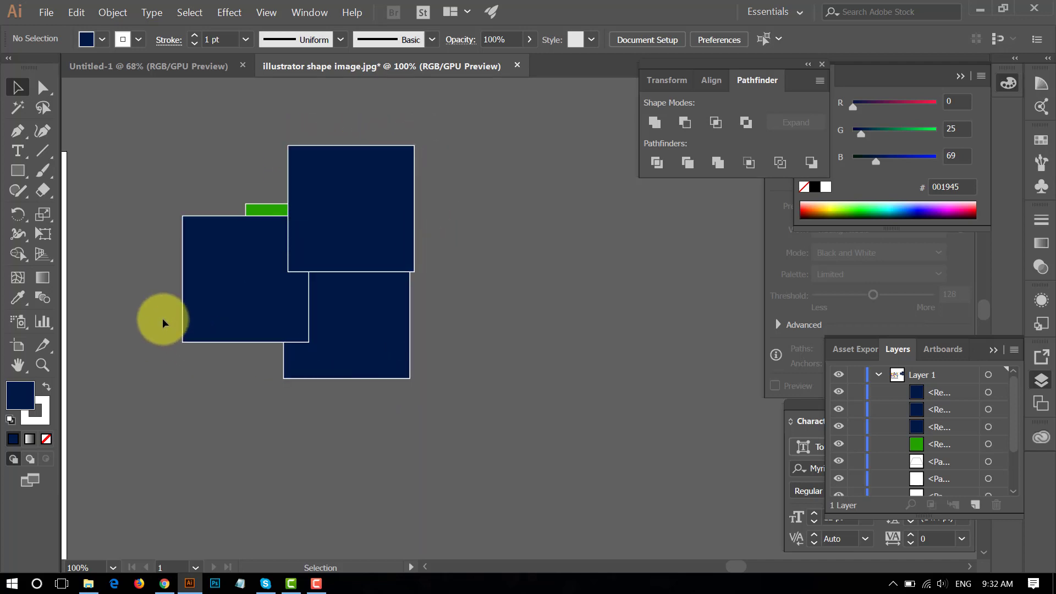
key(ctrl+a)
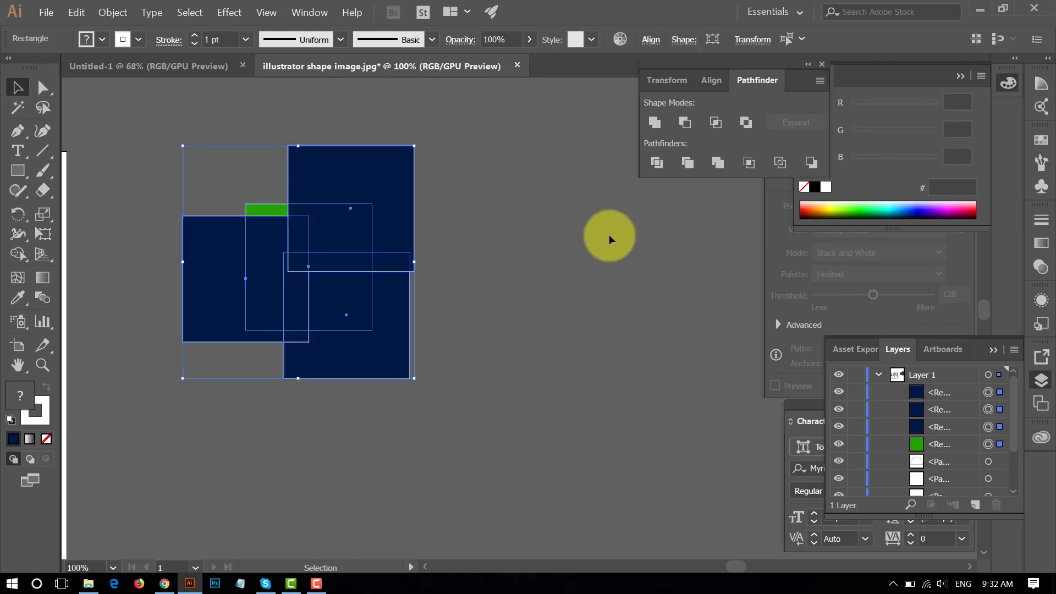
click(652, 130)
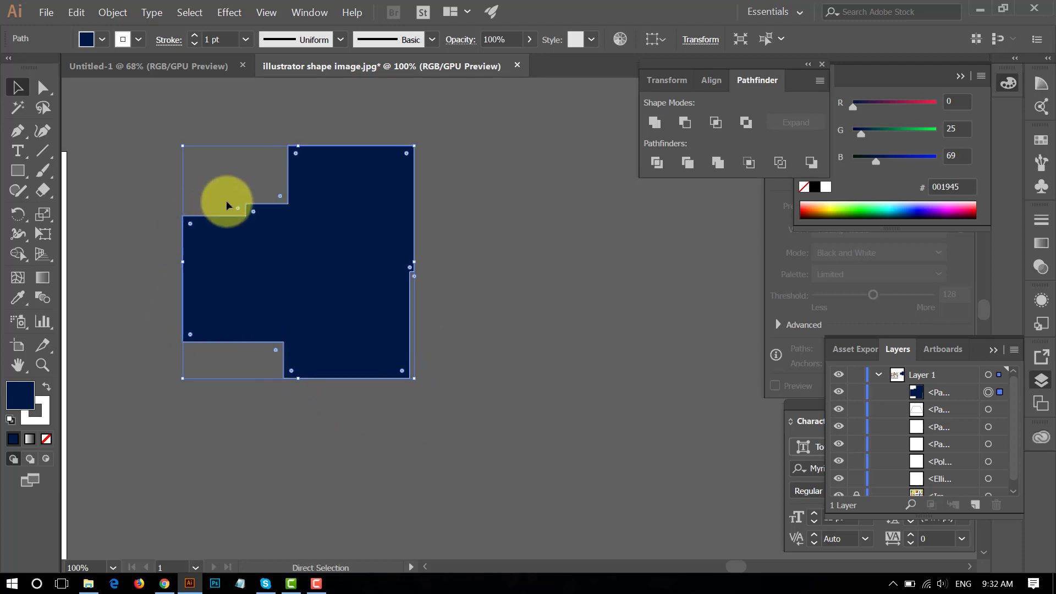
Step: Undo the merge, rearrange the squares and delete the extra navy copy
key(a)
key(ctrl+z)
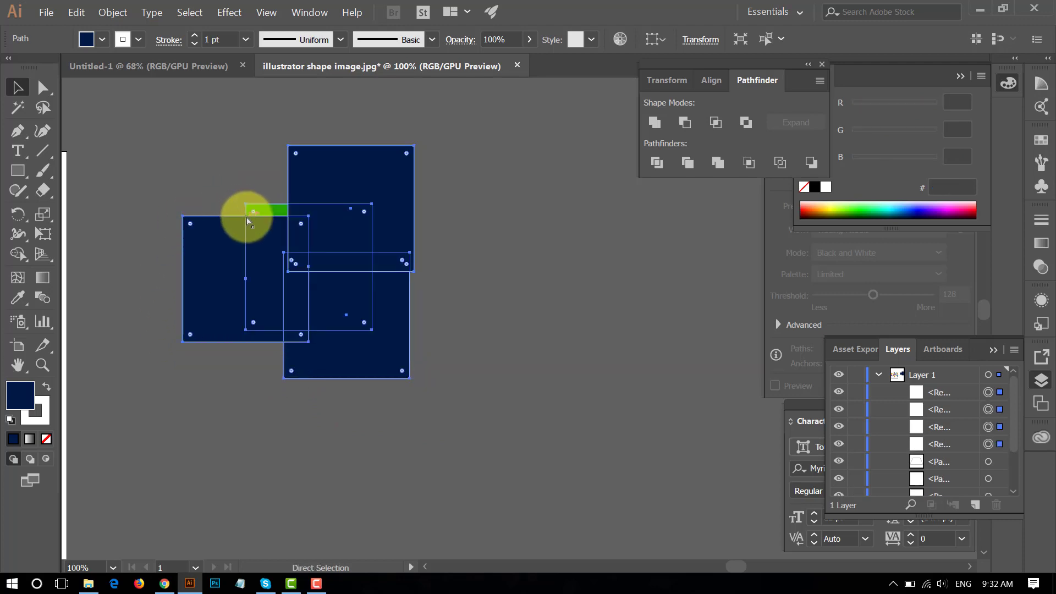
key(ctrl+z)
drag(380, 333, 479, 352)
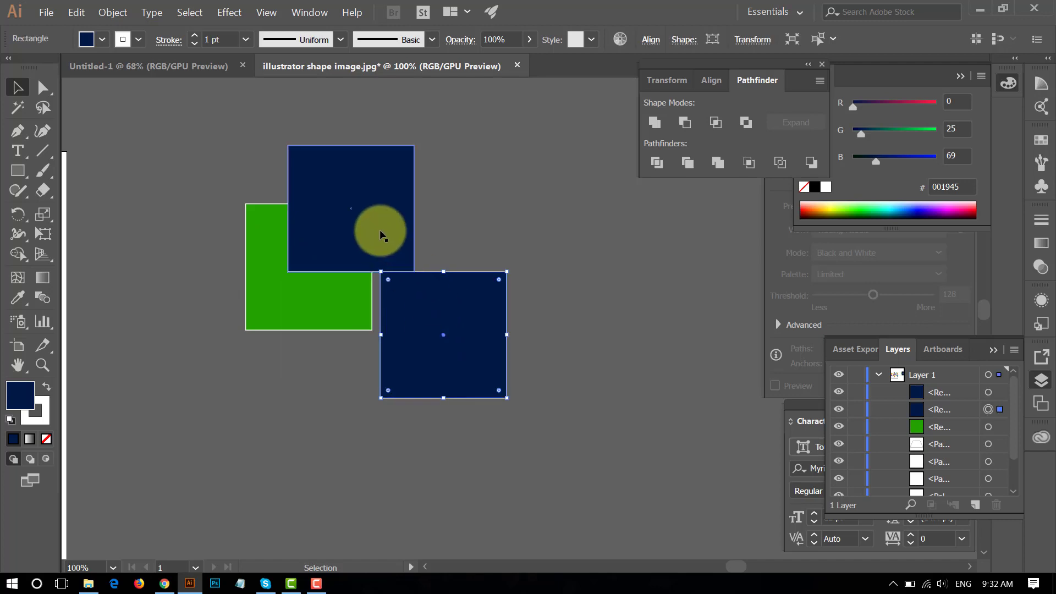
drag(377, 229, 381, 220)
drag(427, 306, 543, 339)
mouse_move(370, 264)
mouse_down()
mouse_move(429, 288)
mouse_move(399, 334)
mouse_up()
drag(518, 358, 530, 304)
key(Delete)
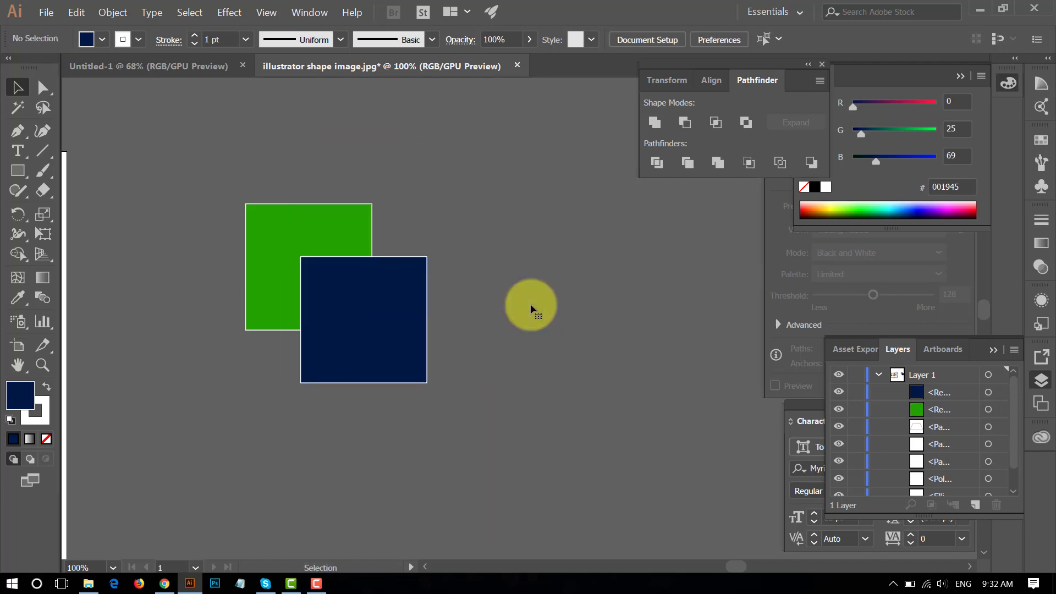
drag(312, 286, 308, 278)
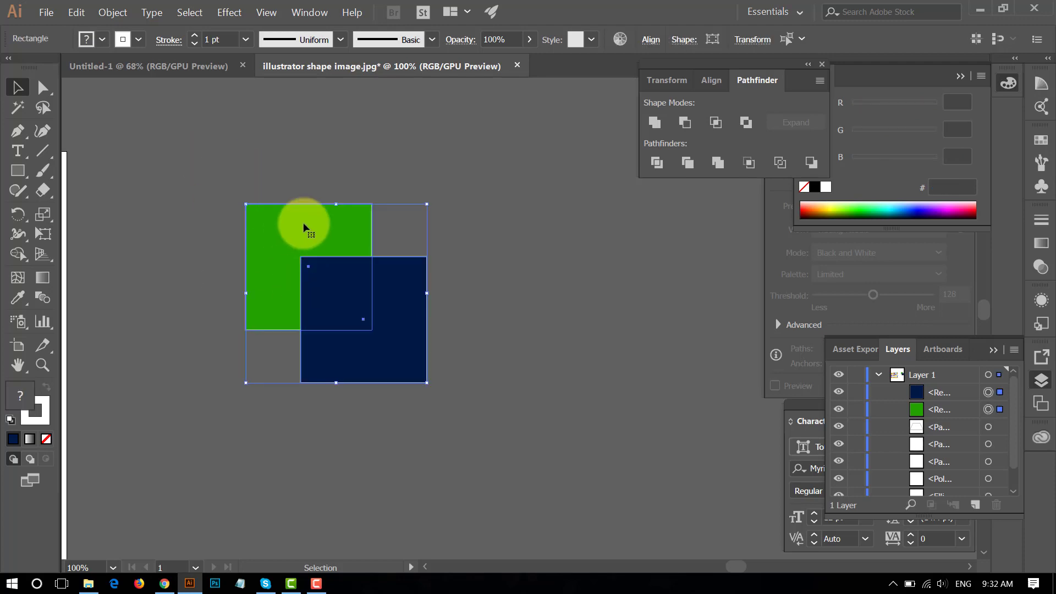
drag(265, 171, 406, 349)
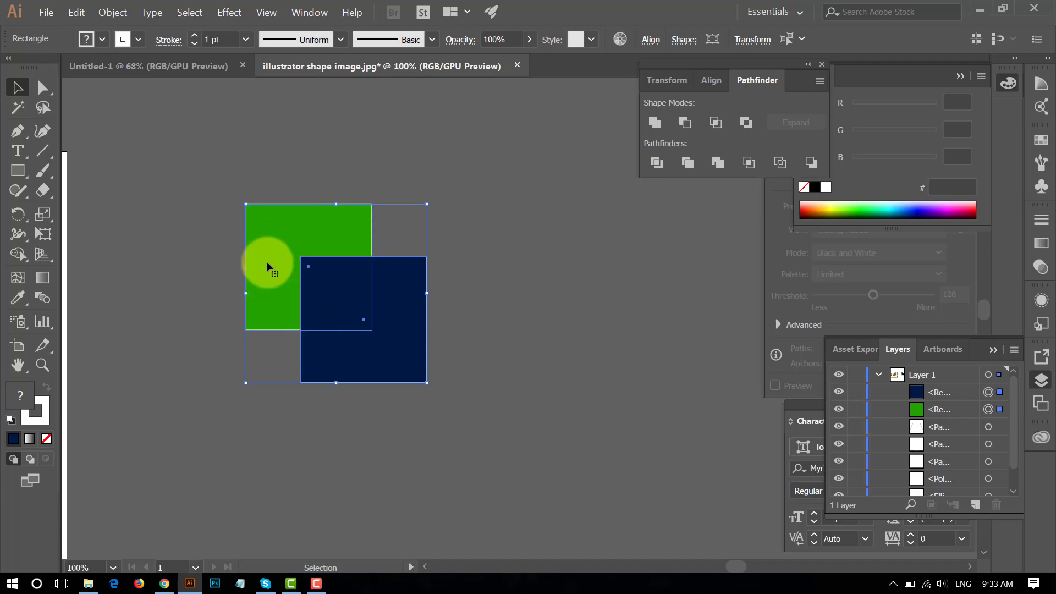
click(509, 370)
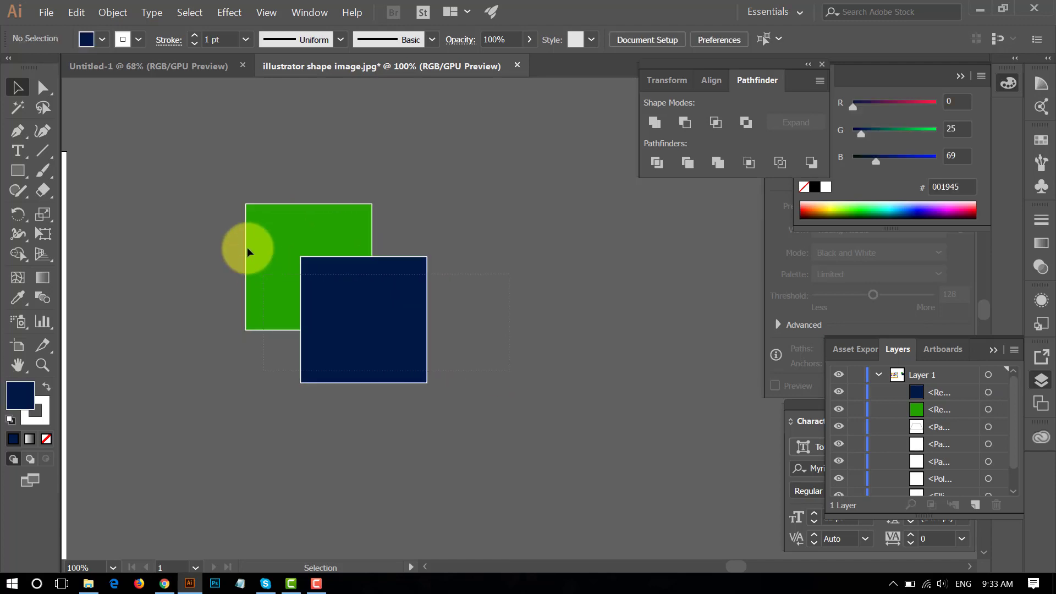
drag(246, 252, 229, 193)
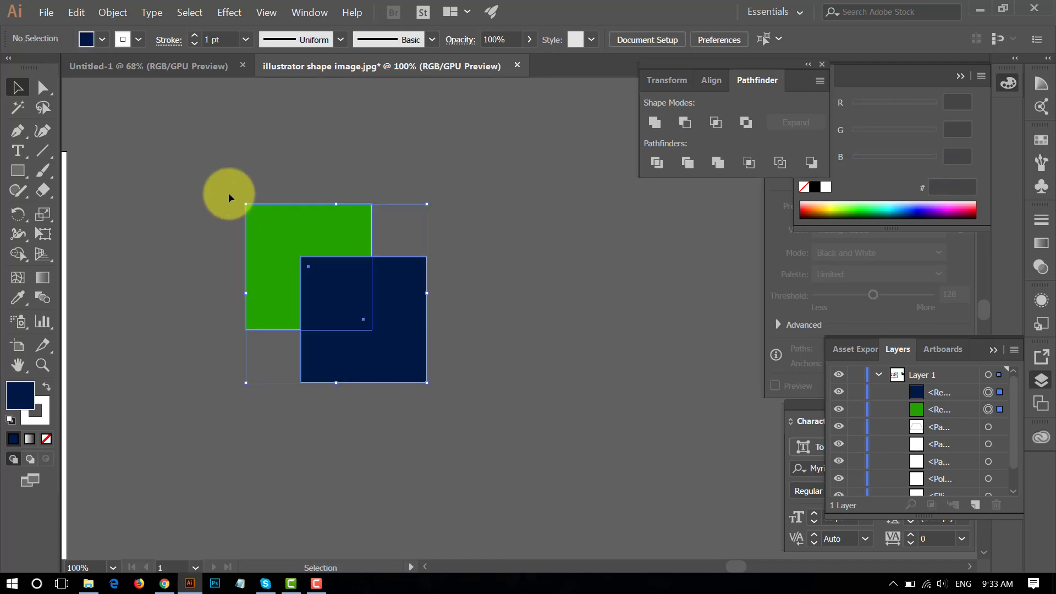
click(685, 122)
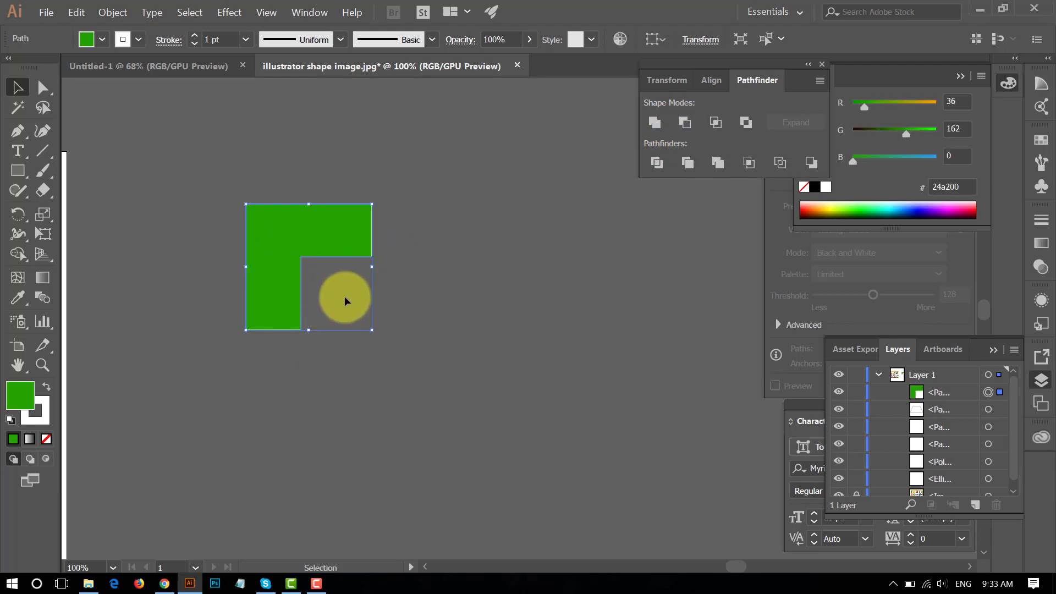
click(416, 342)
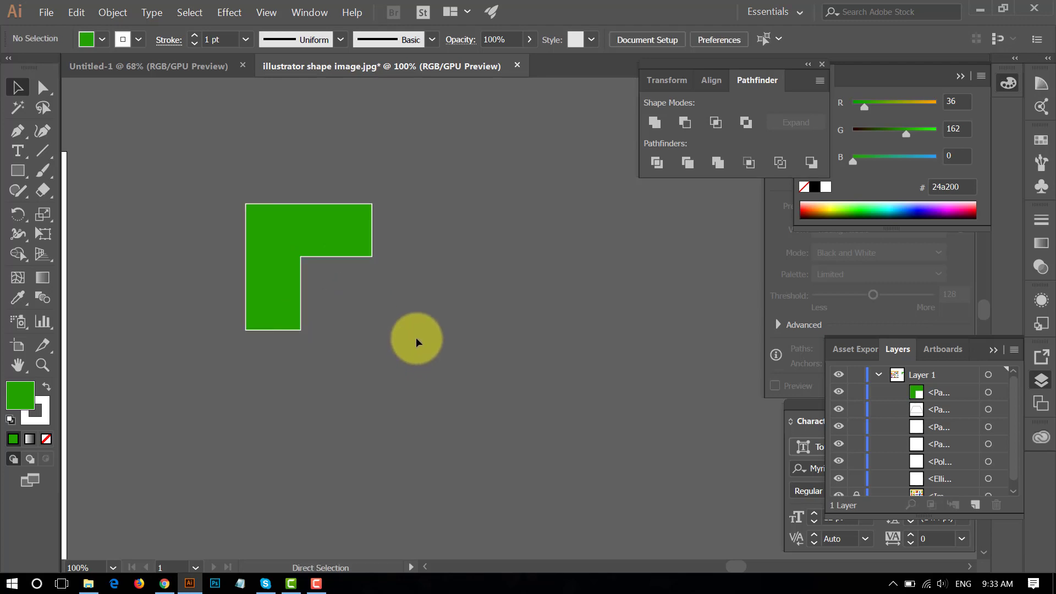
key(ctrl+z)
click(485, 341)
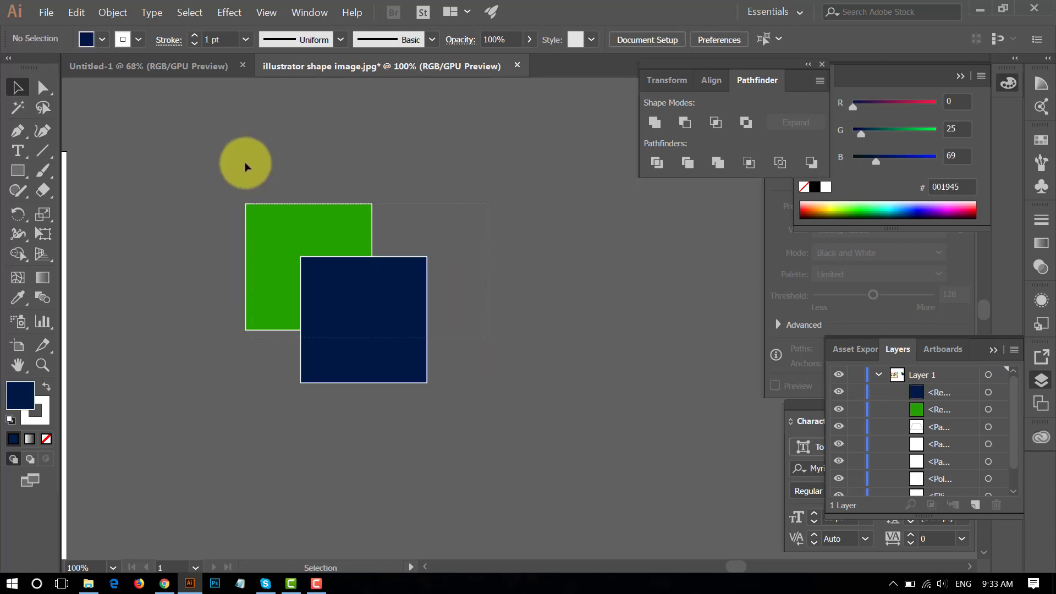
drag(246, 162, 440, 275)
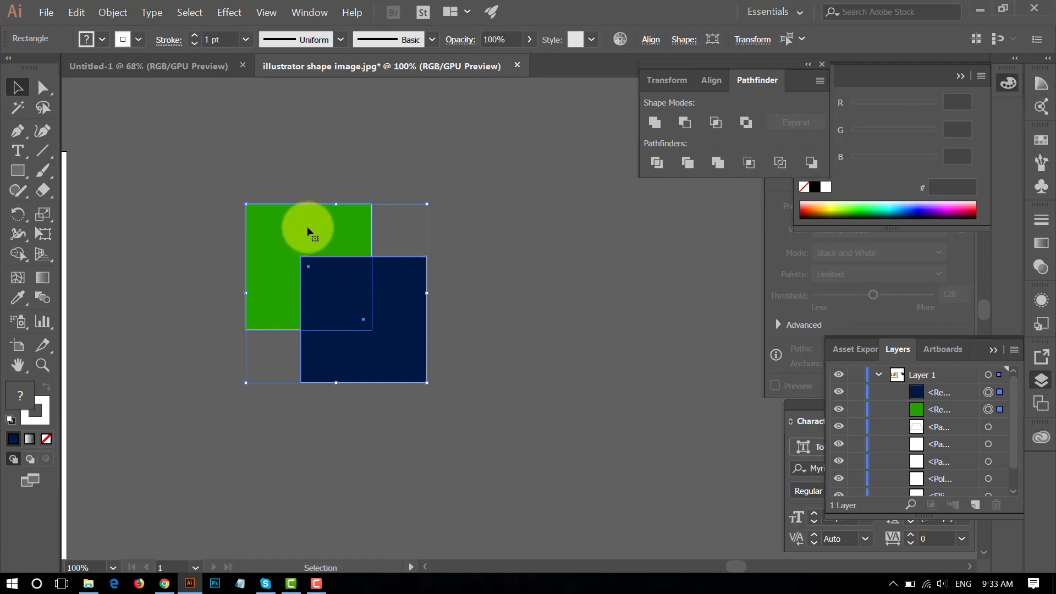
click(722, 124)
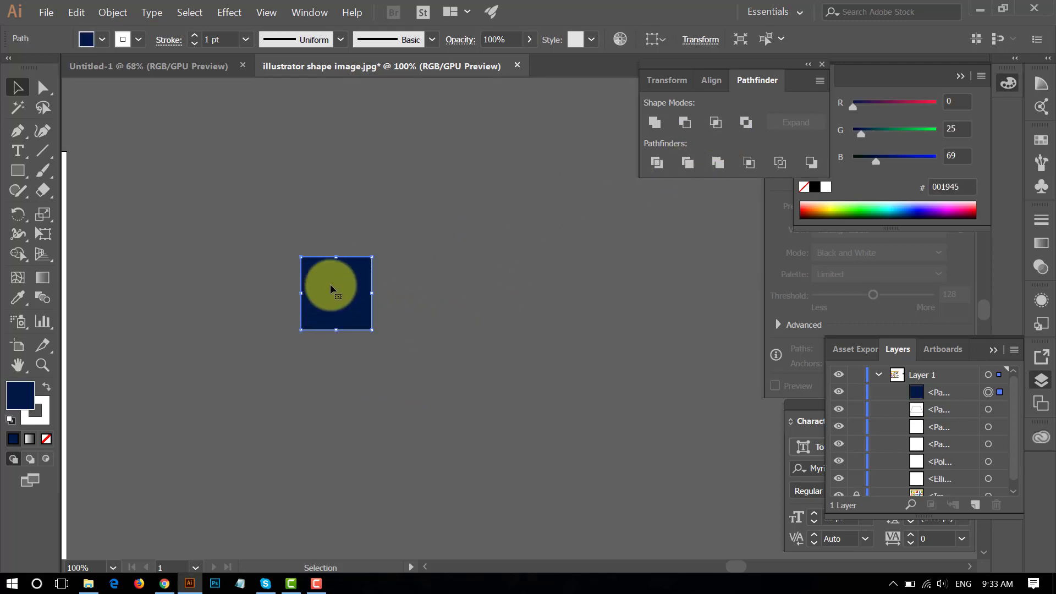
key(ctrl+z)
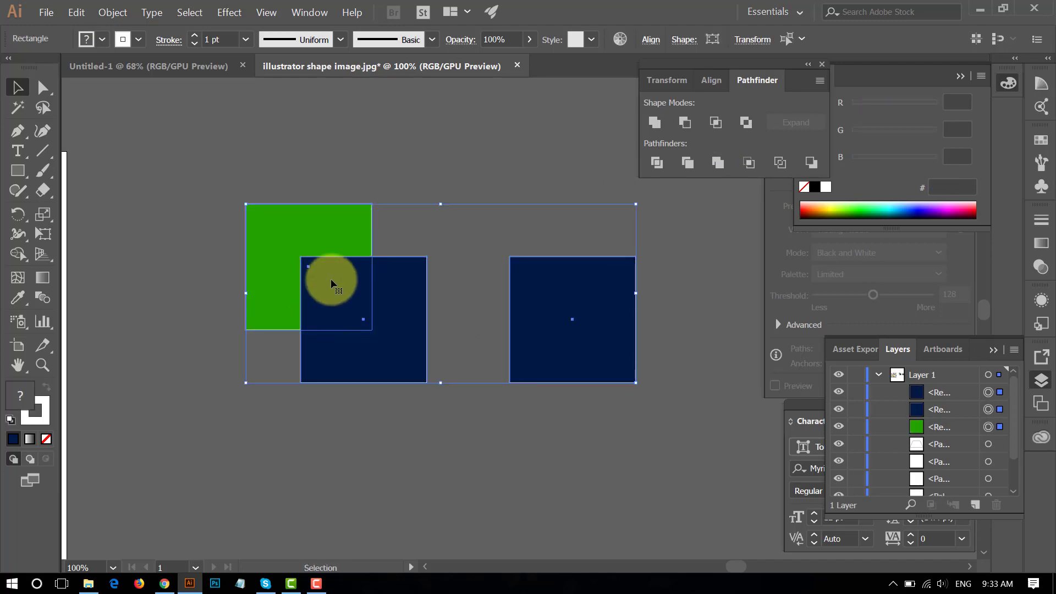
click(608, 365)
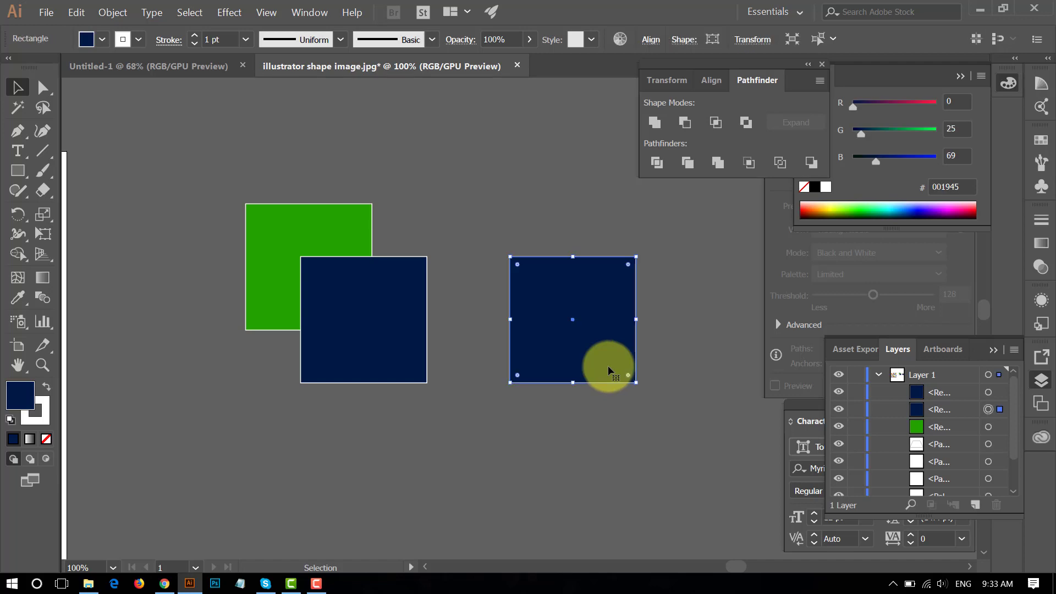
key(Delete)
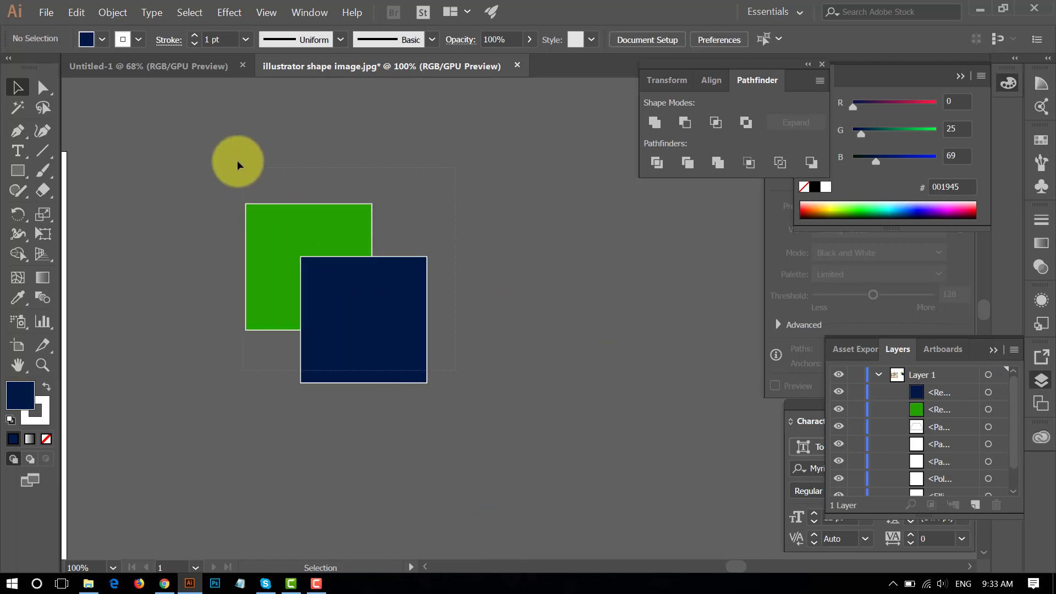
drag(238, 164, 241, 160)
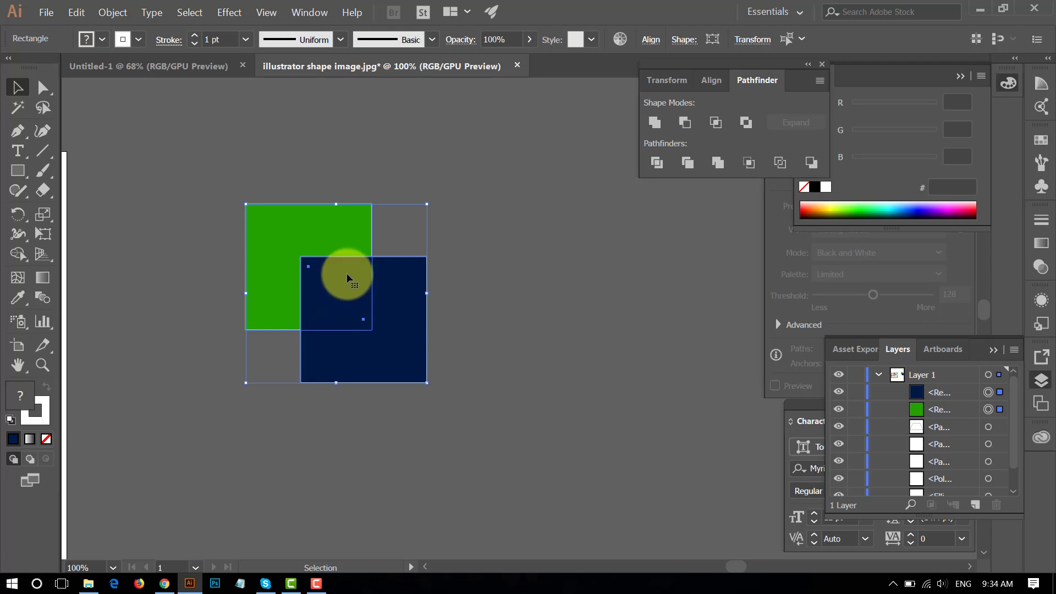
Step: Apply Exclude to cut out the squares' overlap, then bring the reference image into view
click(743, 123)
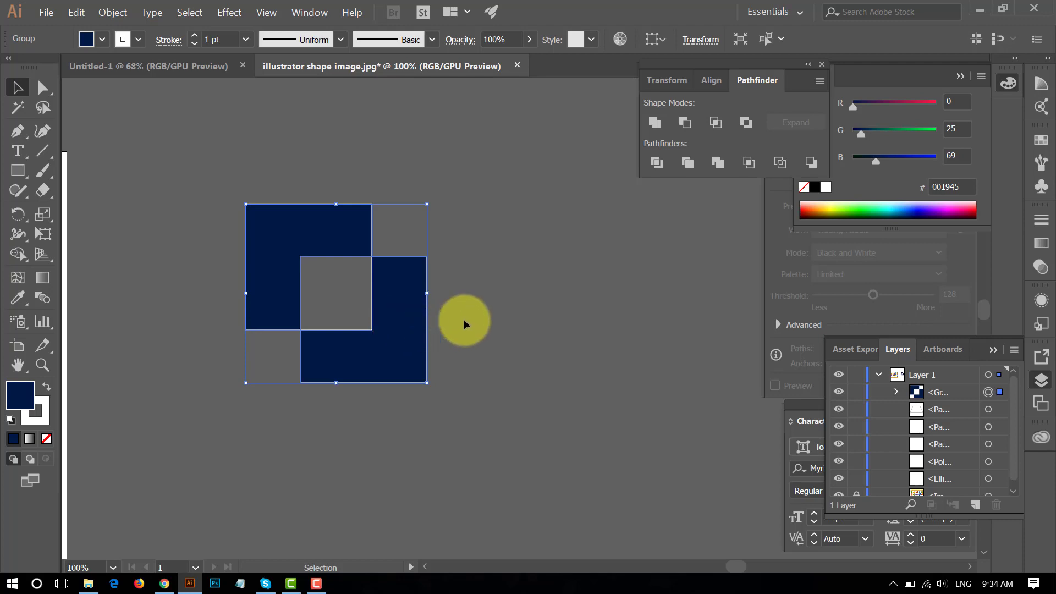
drag(255, 340, 544, 260)
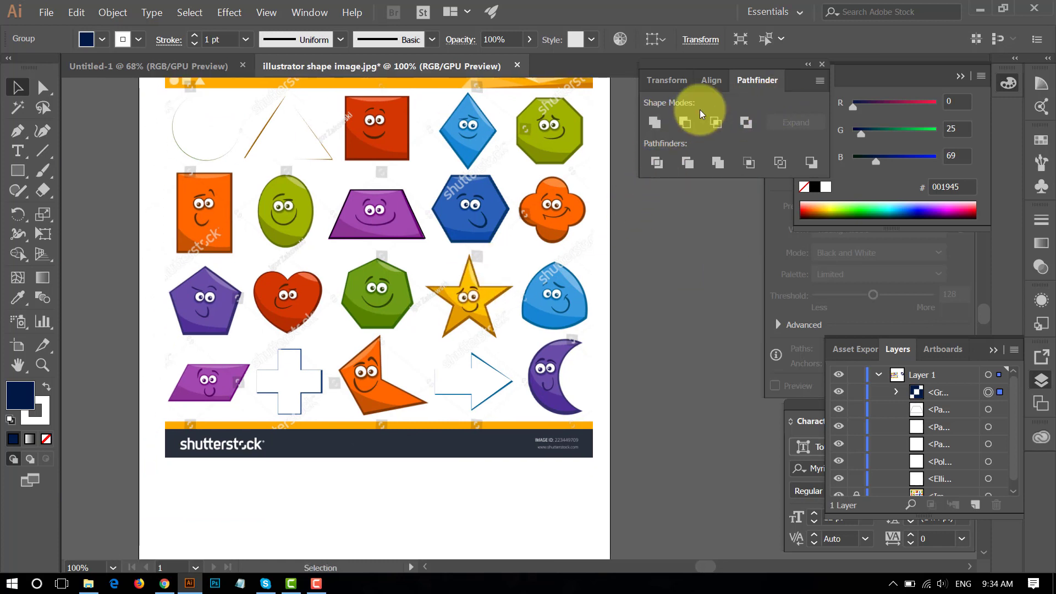
key(space)
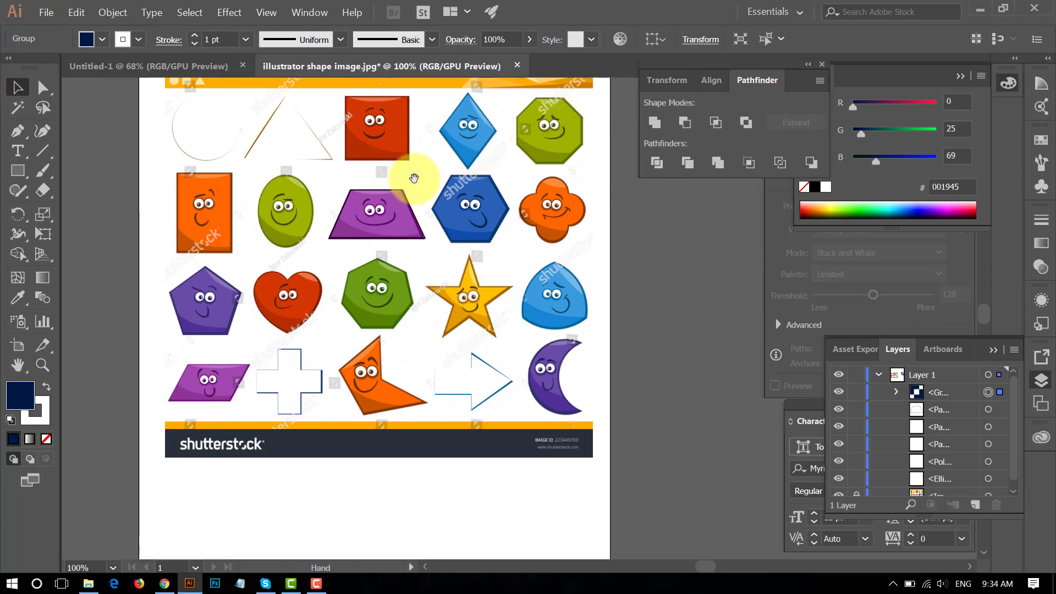
drag(414, 178, 389, 241)
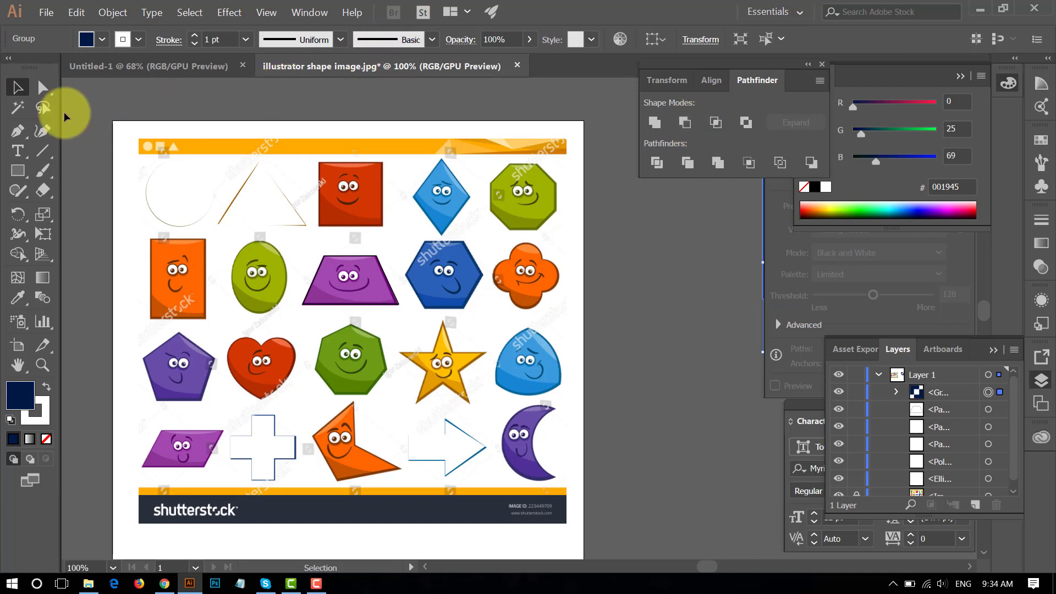
click(40, 89)
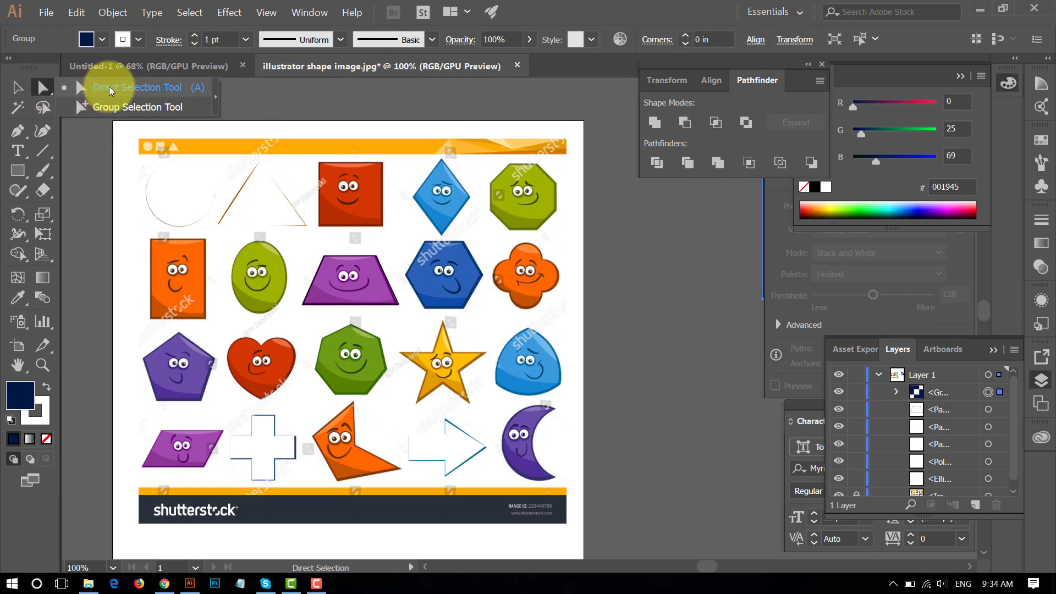
click(263, 202)
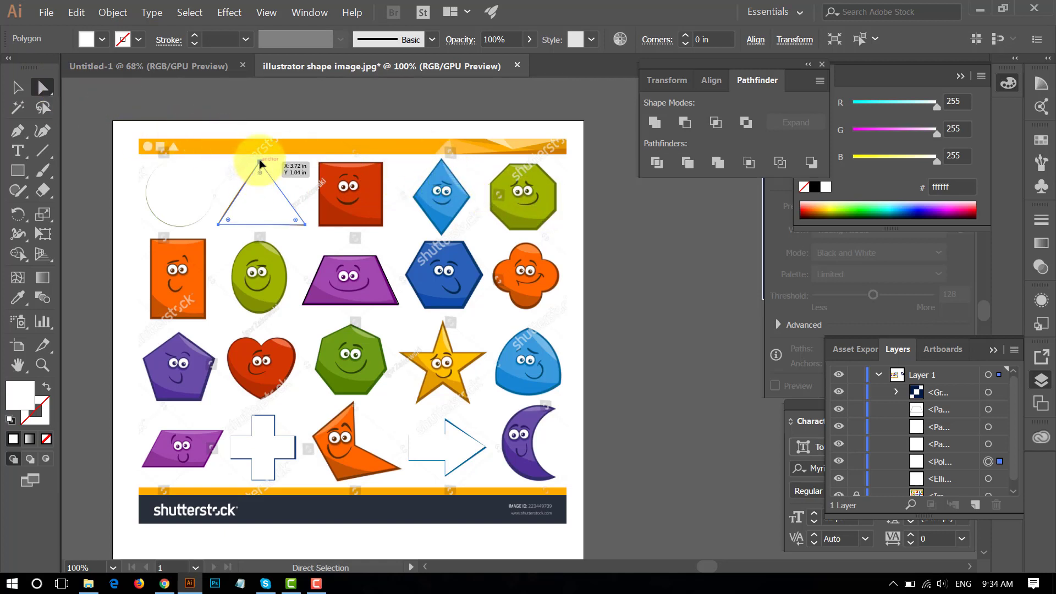
drag(259, 162, 243, 205)
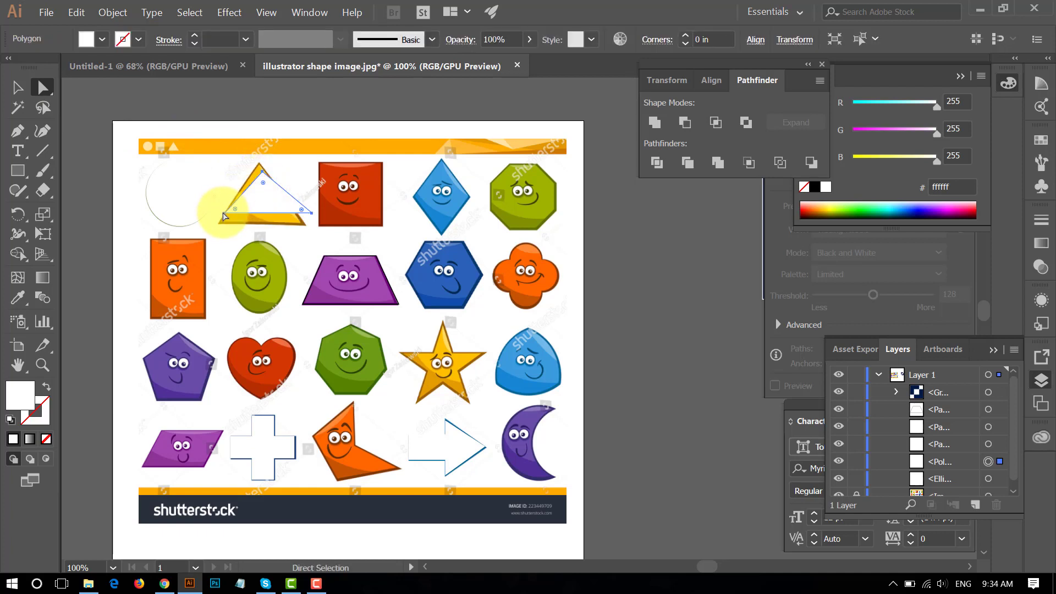
drag(223, 215, 220, 228)
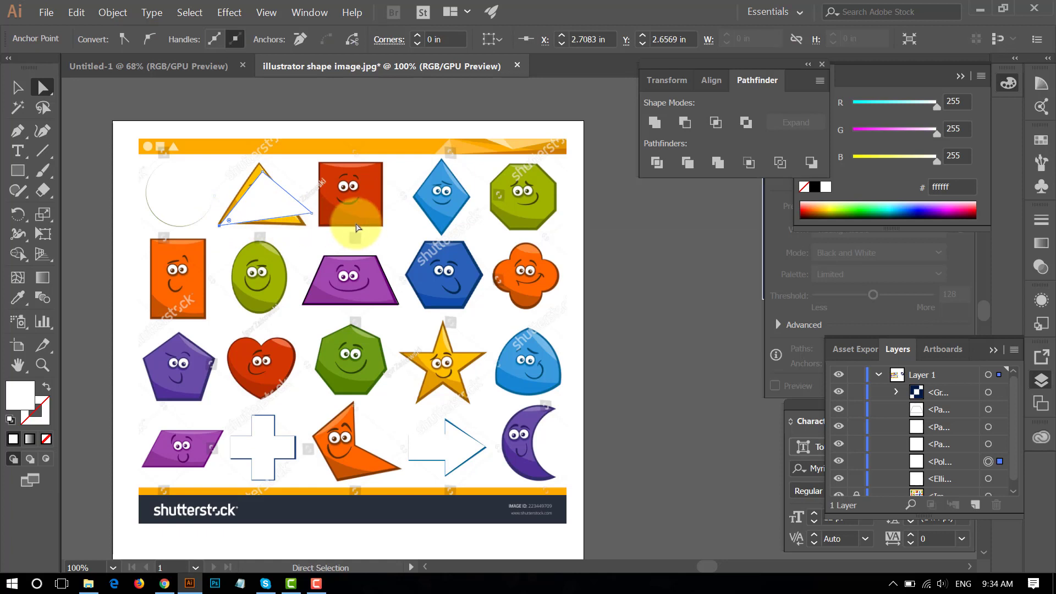
key(ctrl+z)
key(ctrl+z)
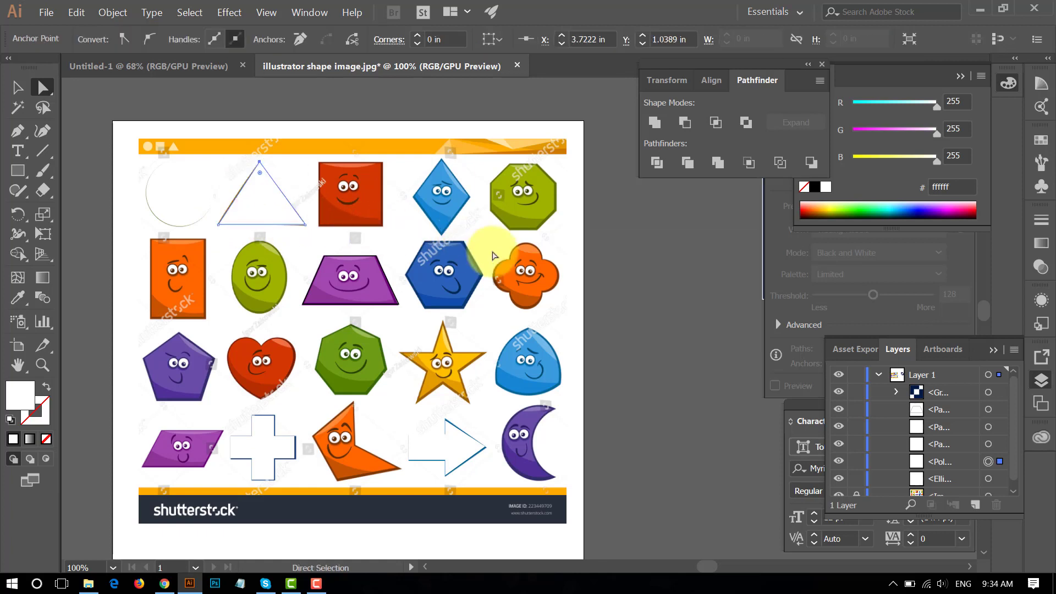
scroll(493, 256, down, 3)
click(17, 86)
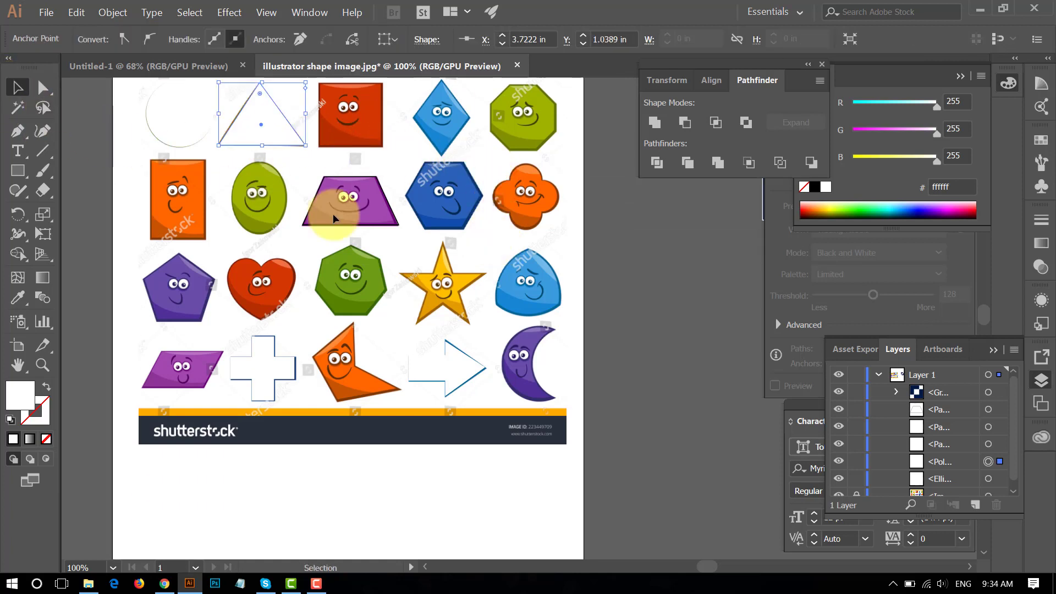
drag(449, 143, 434, 220)
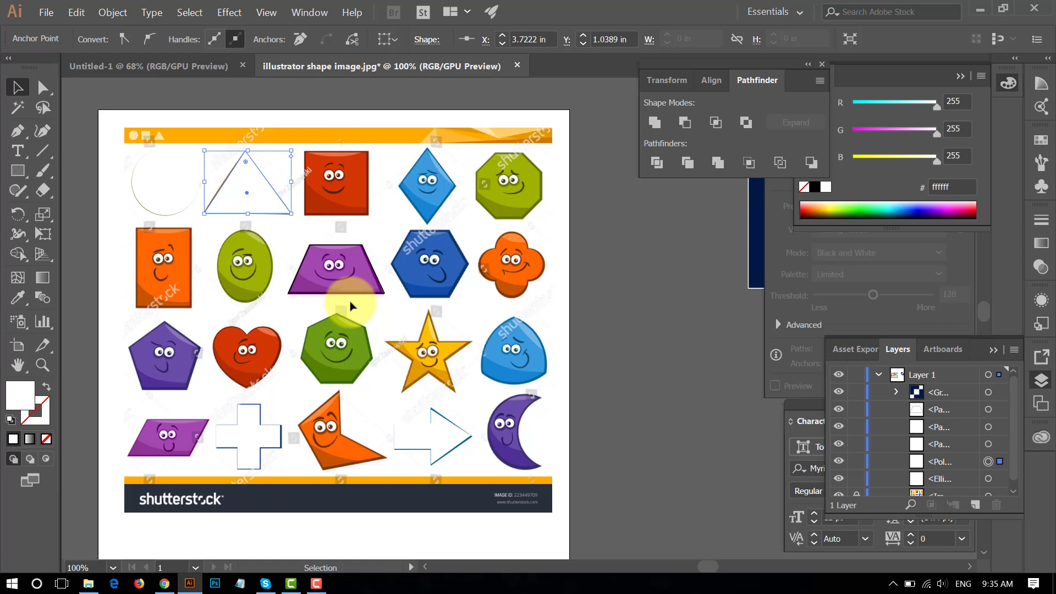
shift+click(142, 177)
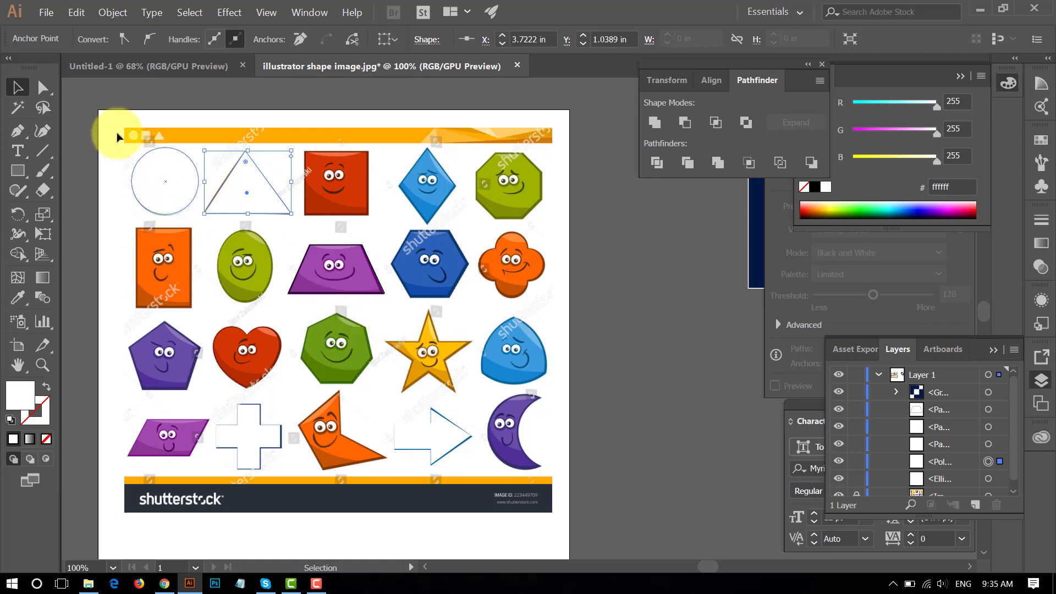